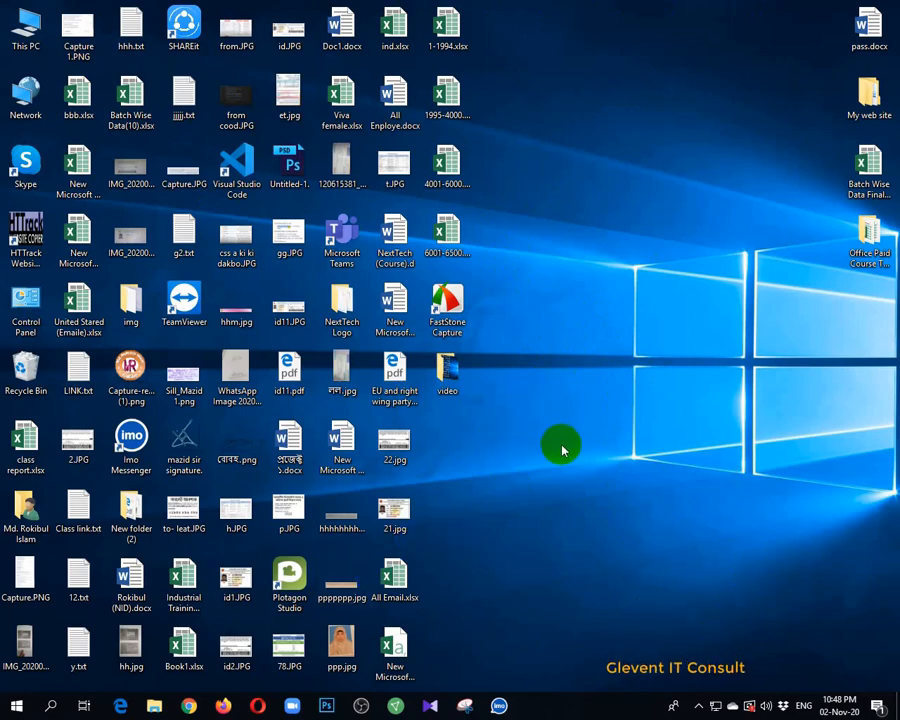
Open Google Chrome and close the YouTube and Google Translate tabs, leaving only the Google tab
{"action": "left_click", "coordinate": [188, 706]}
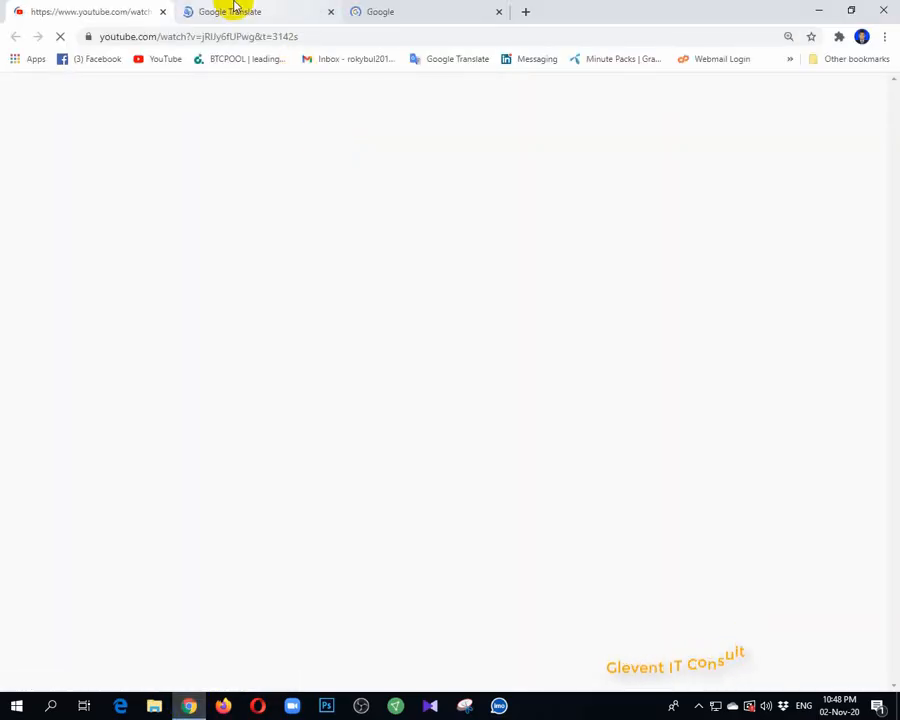
{"action": "left_click", "coordinate": [162, 11]}
{"action": "middle_click", "coordinate": [66, 8]}
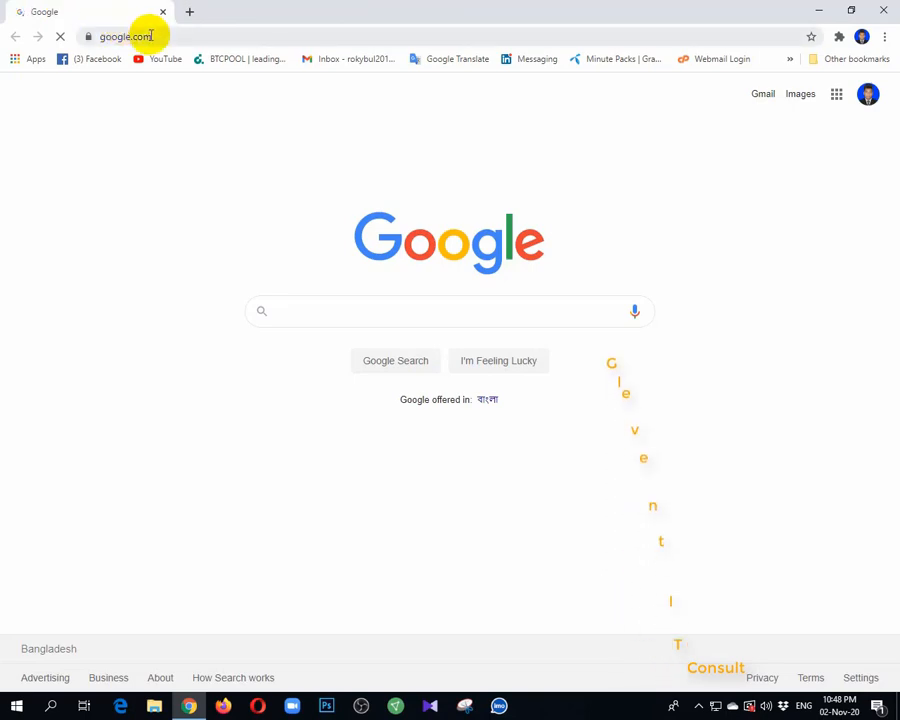
Search the web for "maillchamp" and open the official mailchimp.com site from the results
{"action": "left_click", "coordinate": [151, 37]}
{"action": "type", "text": "ma"}
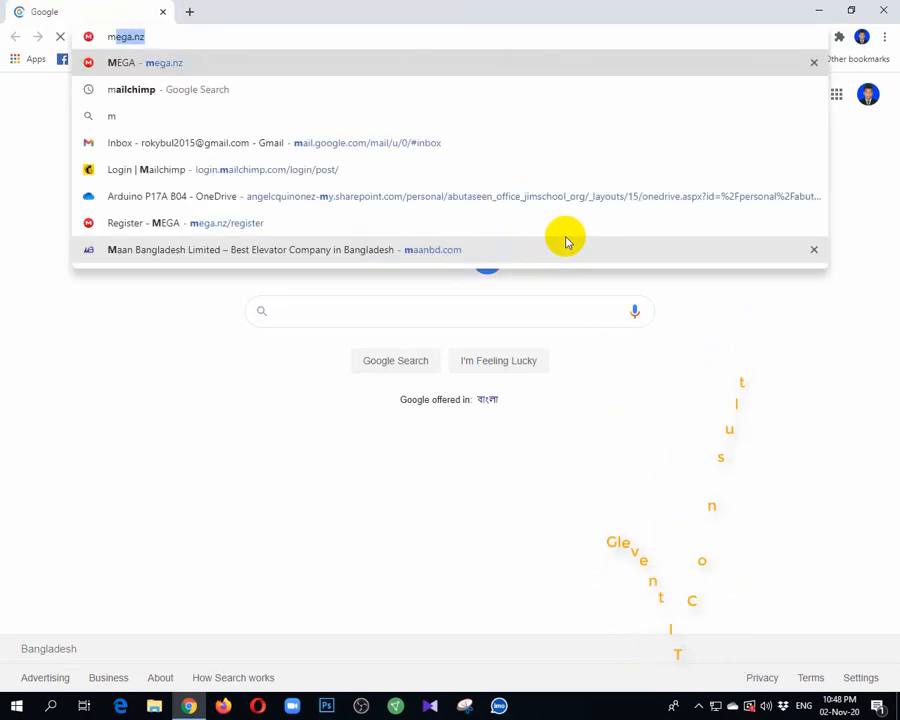
{"action": "type", "text": "ill"}
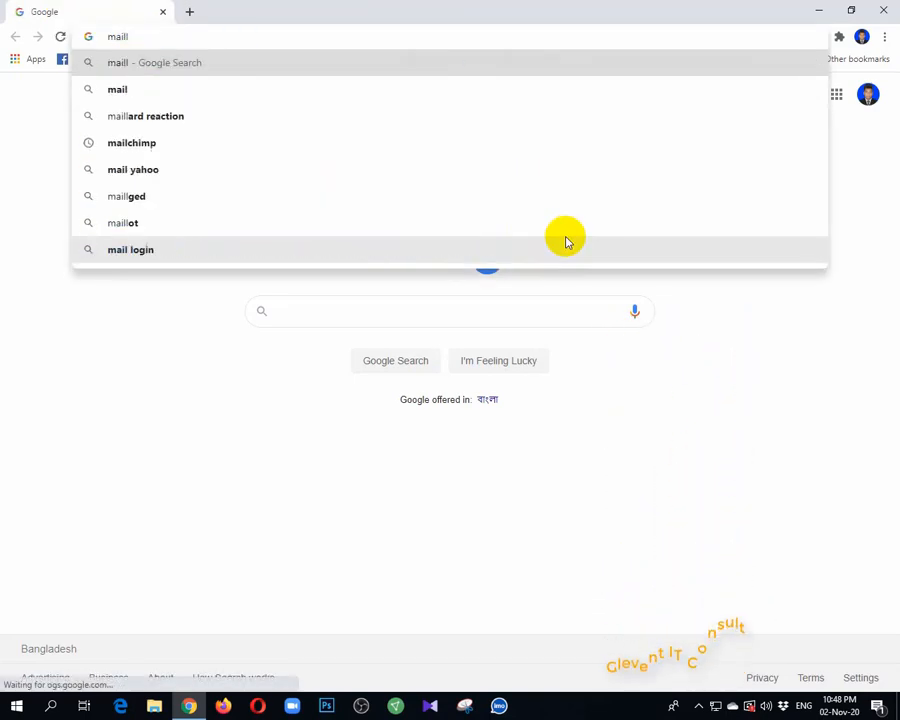
{"action": "type", "text": "ch"}
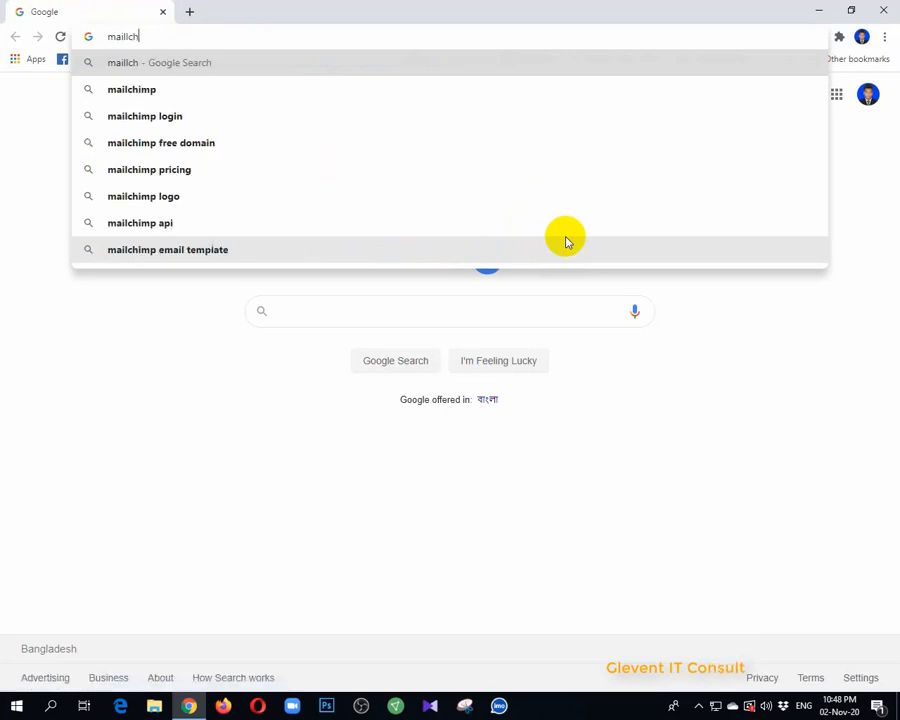
{"action": "type", "text": "amp"}
{"action": "key", "text": "Return"}
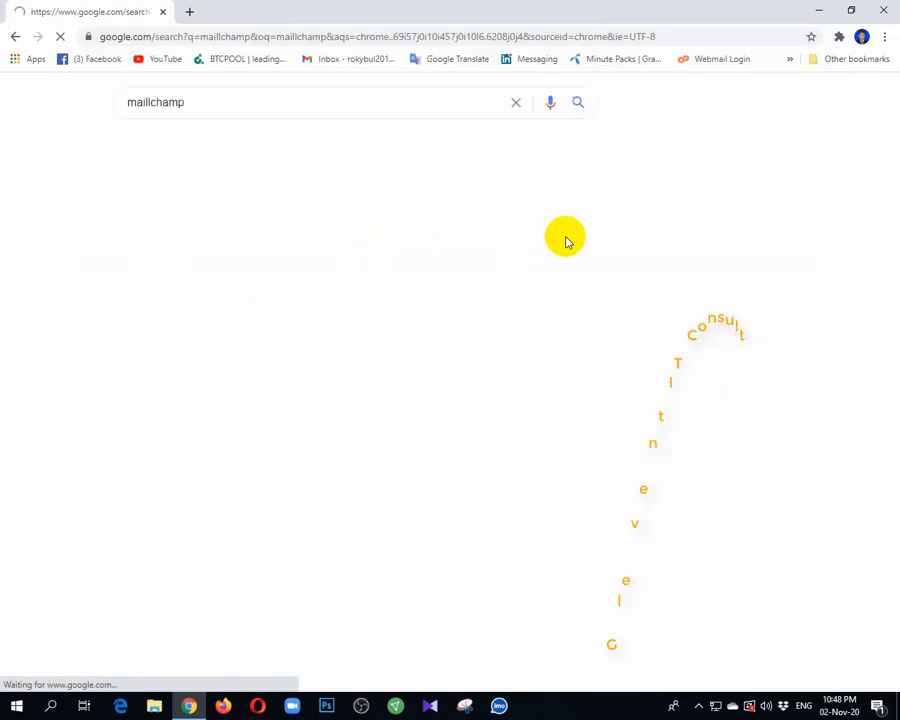
{"action": "scroll", "coordinate": [320, 455], "scroll_direction": "down", "scroll_amount": 2}
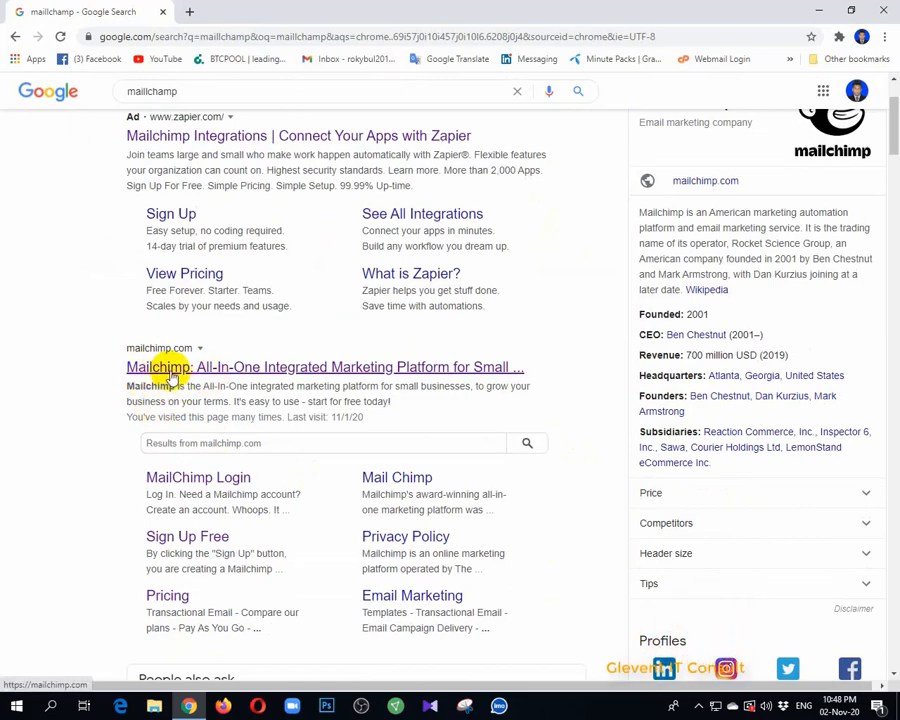
{"action": "left_click", "coordinate": [213, 379]}
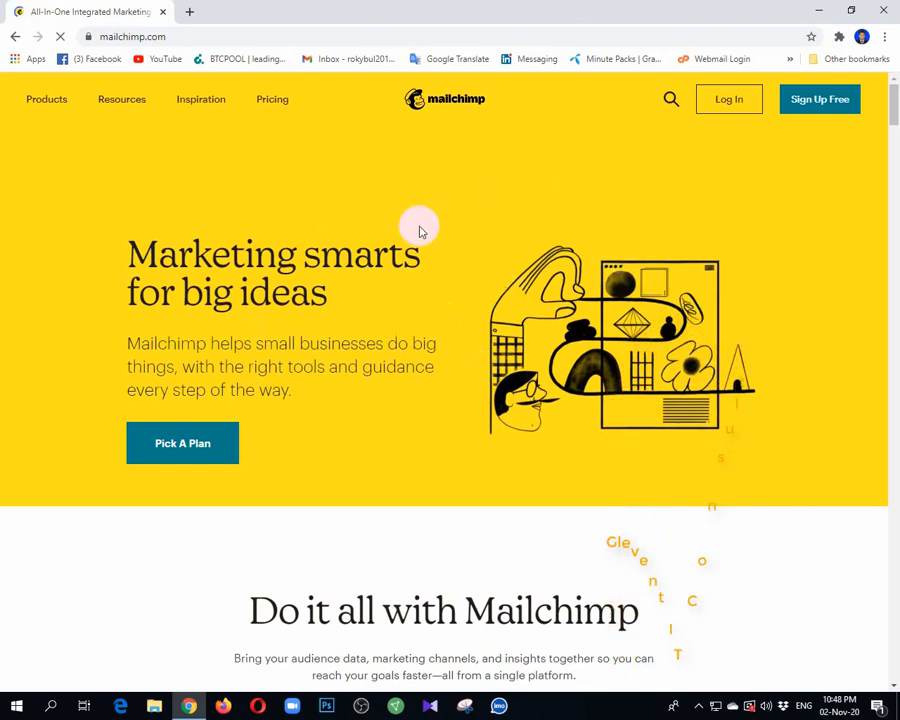
Open Mailchimp's pricing page and compare the prices and features of the Premium, Standard, Essentials and Free plans
{"action": "left_click", "coordinate": [273, 101]}
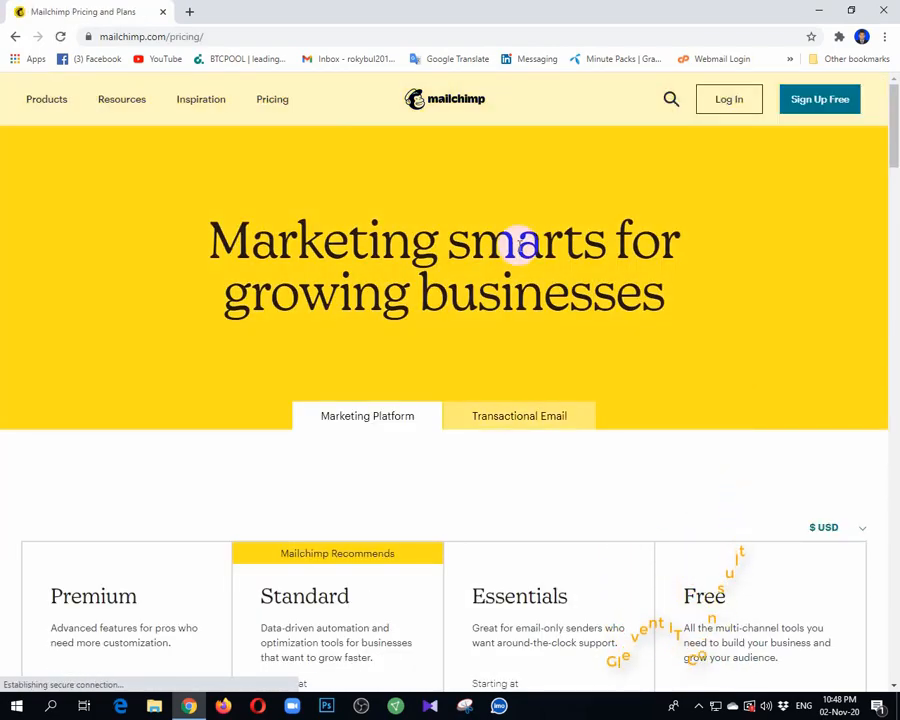
{"action": "scroll", "coordinate": [571, 418], "scroll_direction": "down", "scroll_amount": 2}
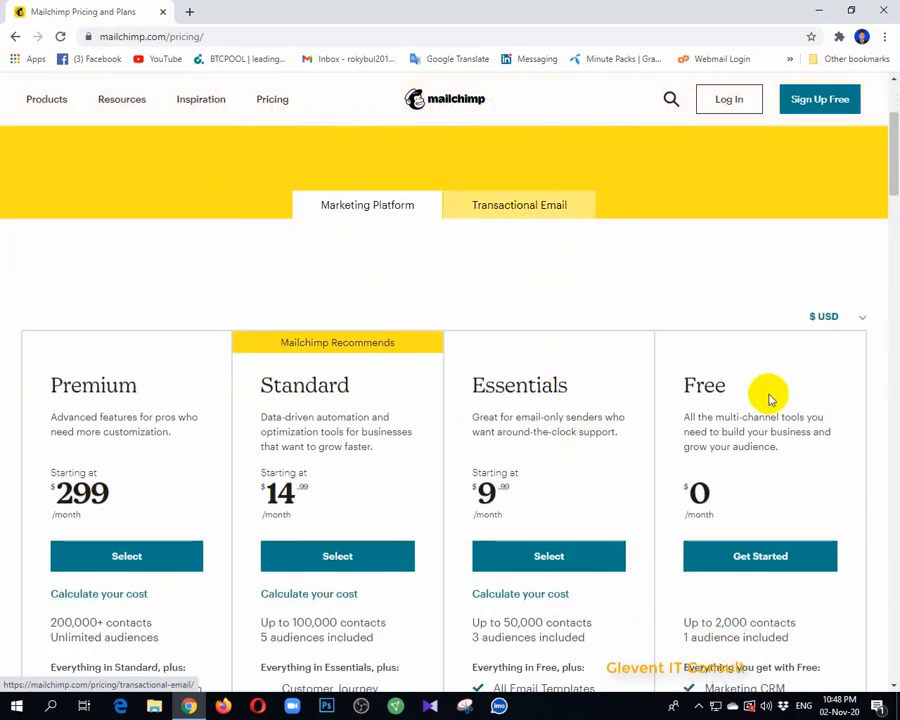
{"action": "scroll", "coordinate": [430, 515], "scroll_direction": "down", "scroll_amount": 1}
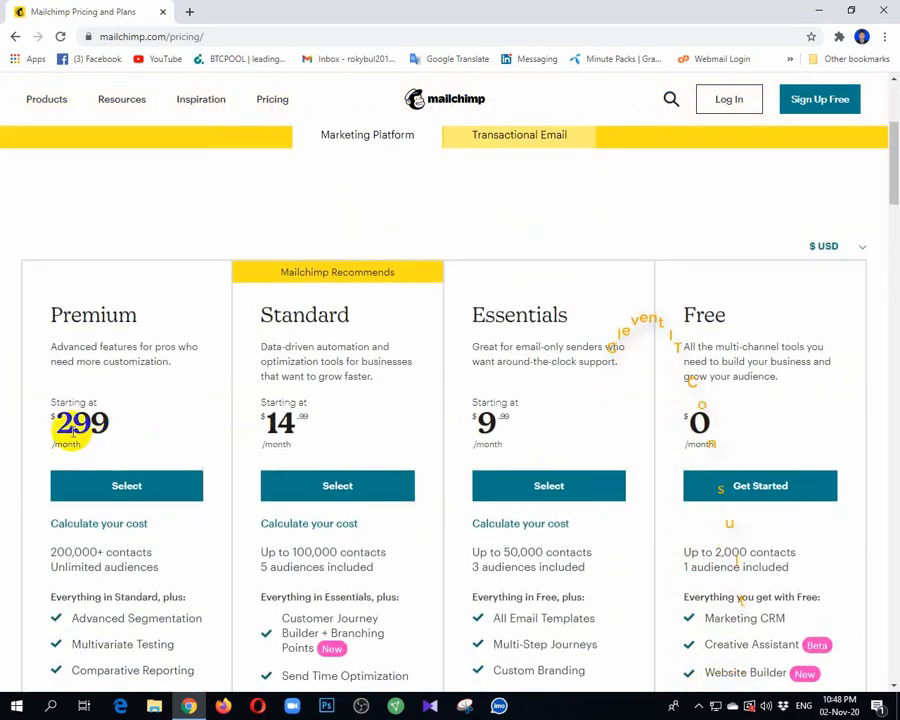
{"action": "left_click_drag", "start_coordinate": [112, 424], "coordinate": [54, 424]}
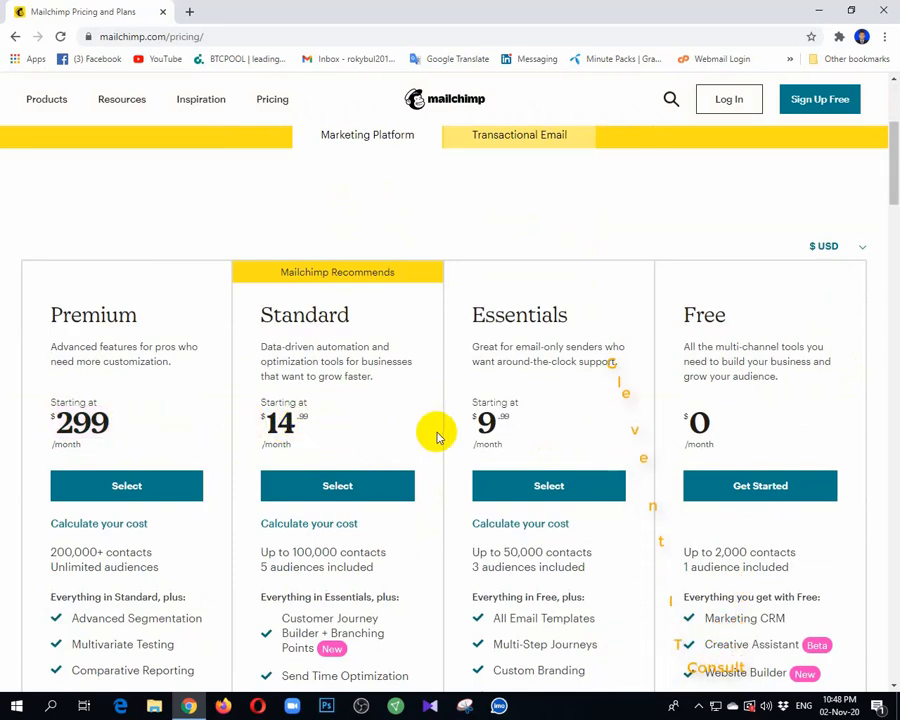
{"action": "left_click_drag", "start_coordinate": [531, 433], "coordinate": [476, 432]}
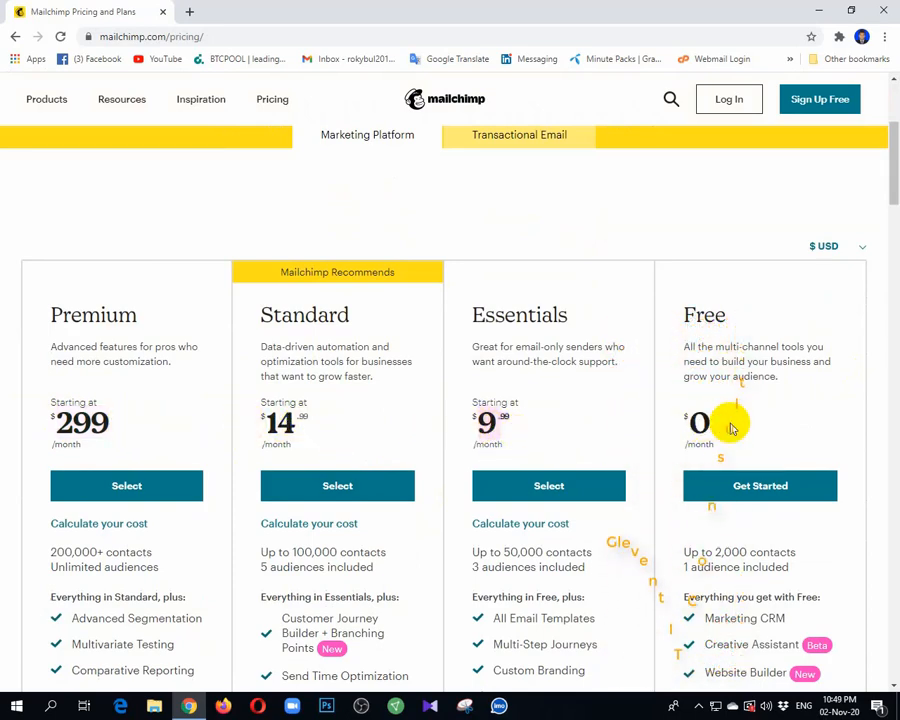
{"action": "scroll", "coordinate": [720, 398], "scroll_direction": "down", "scroll_amount": 2}
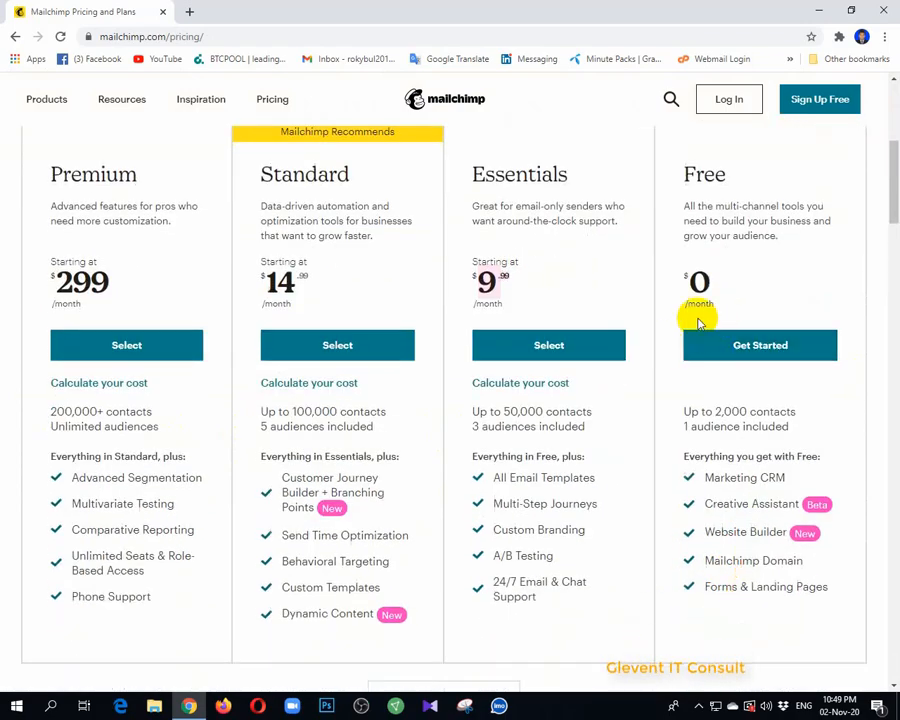
{"action": "scroll", "coordinate": [700, 322], "scroll_direction": "up", "scroll_amount": 1}
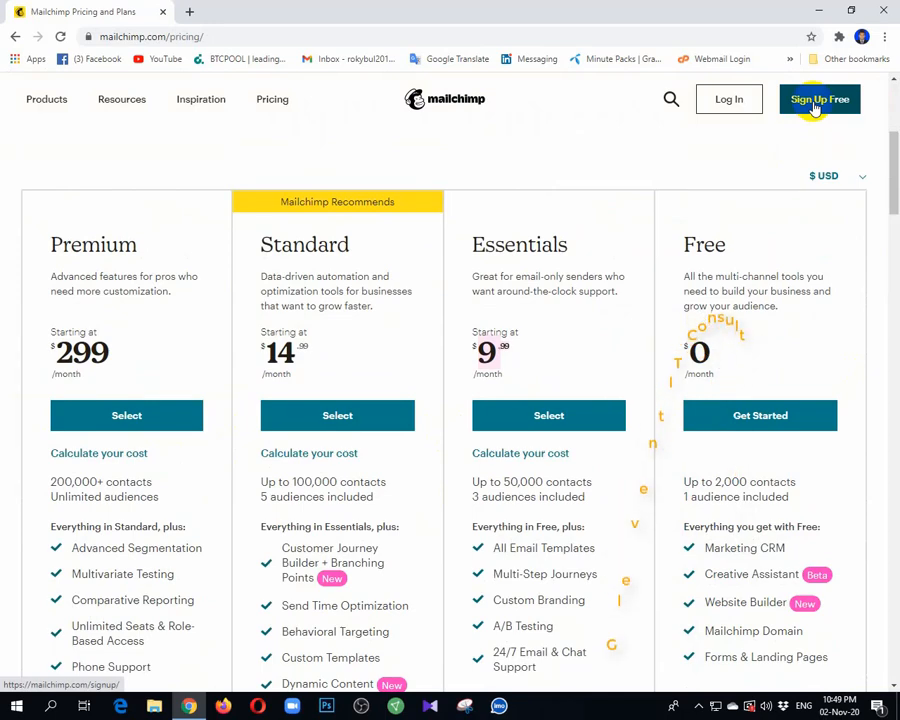
Open the free sign-up form and enter the account's e-mail address
{"action": "left_click", "coordinate": [815, 100]}
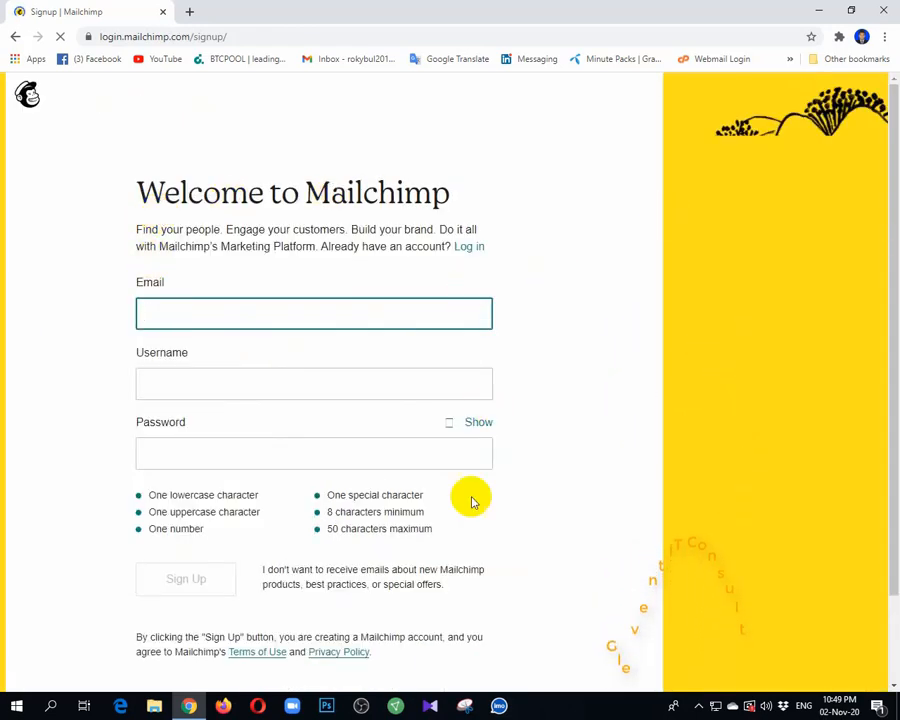
{"action": "left_click", "coordinate": [177, 311]}
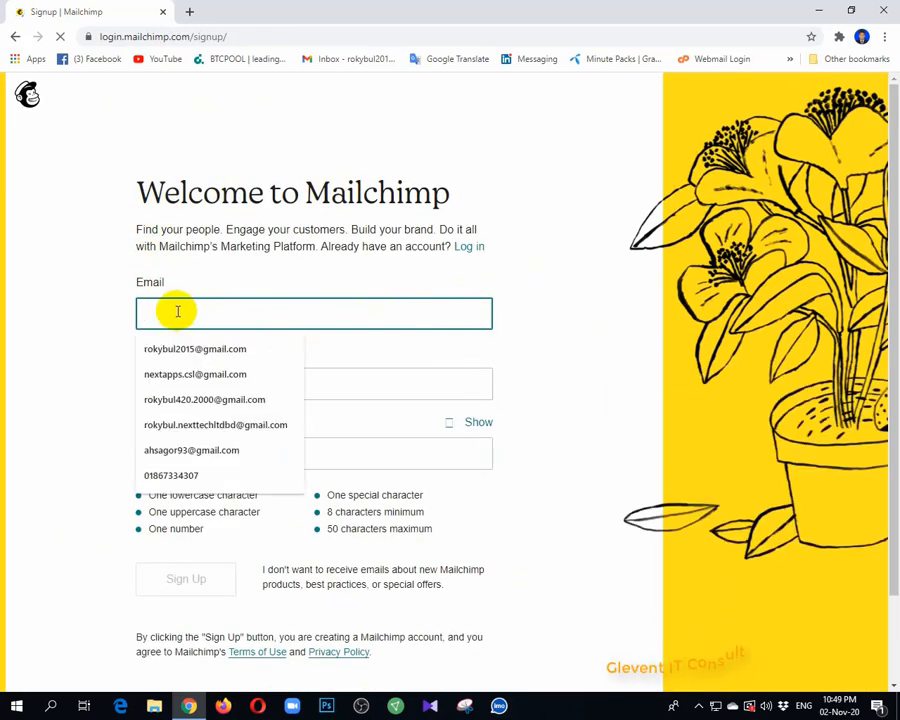
{"action": "left_click", "coordinate": [389, 378]}
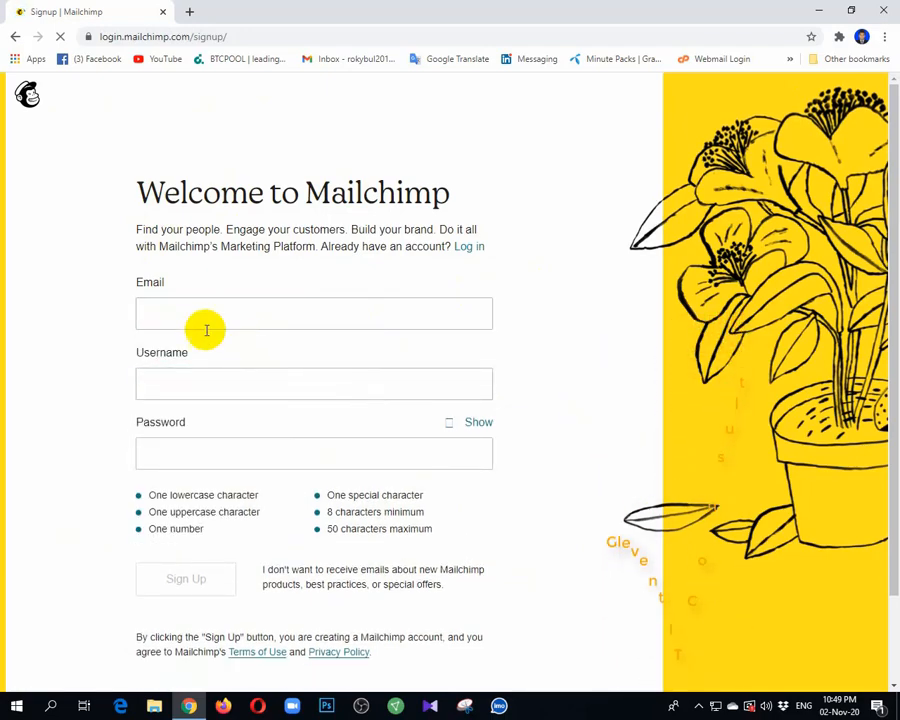
{"action": "left_click", "coordinate": [150, 311]}
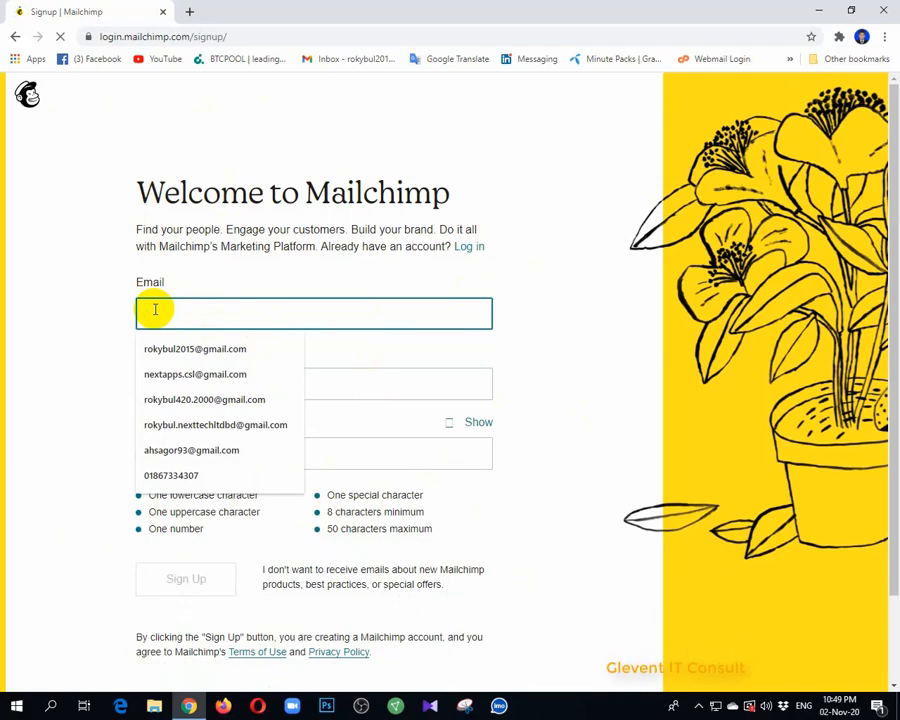
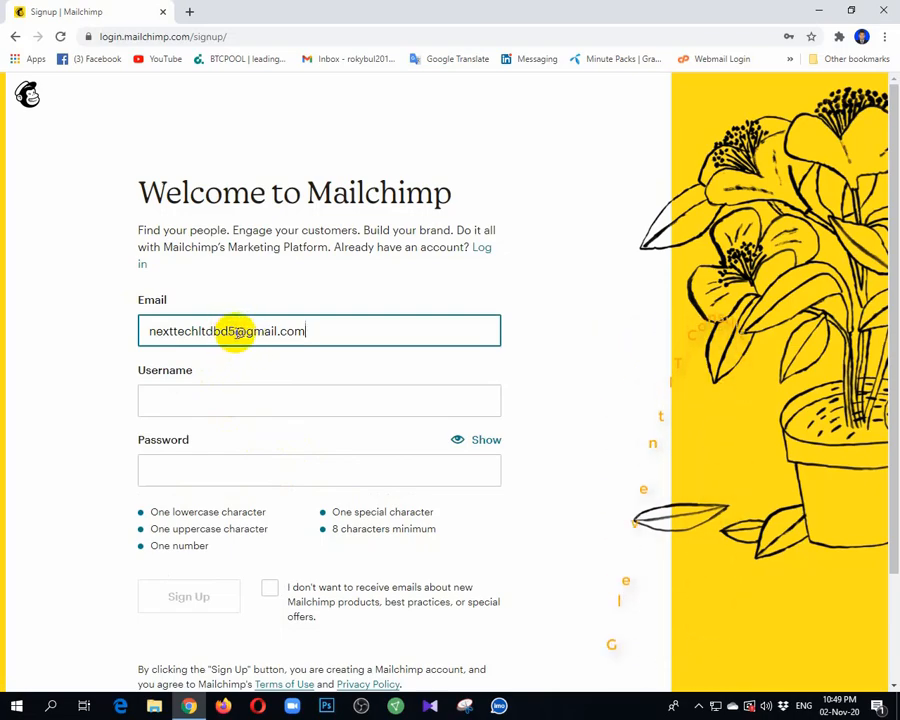
{"action": "left_click", "coordinate": [149, 331]}
{"action": "left_click_drag", "start_coordinate": [149, 331], "coordinate": [339, 331]}
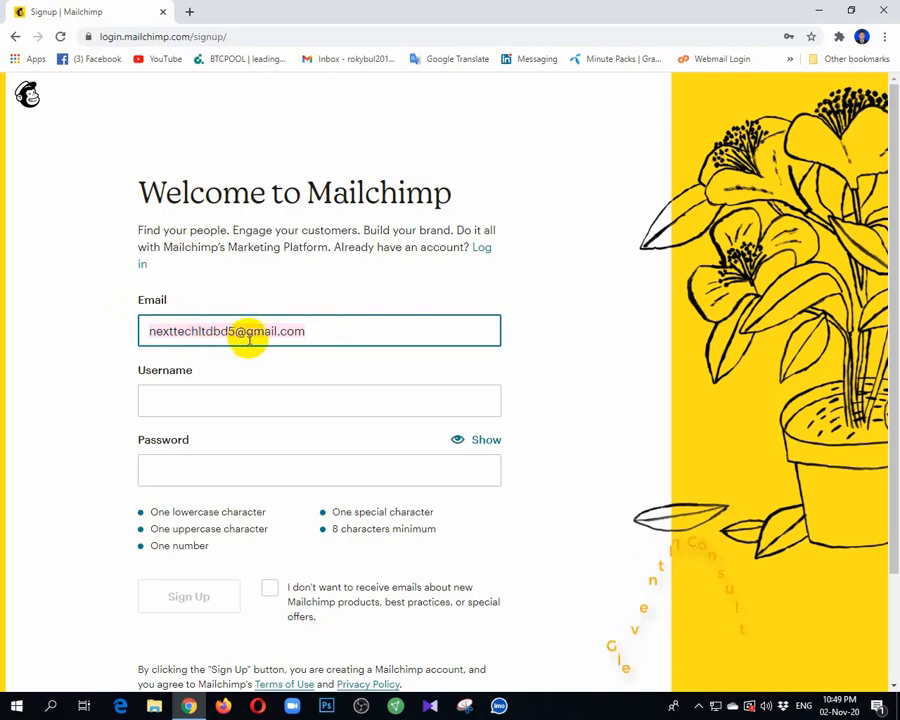
{"action": "left_click", "coordinate": [354, 335]}
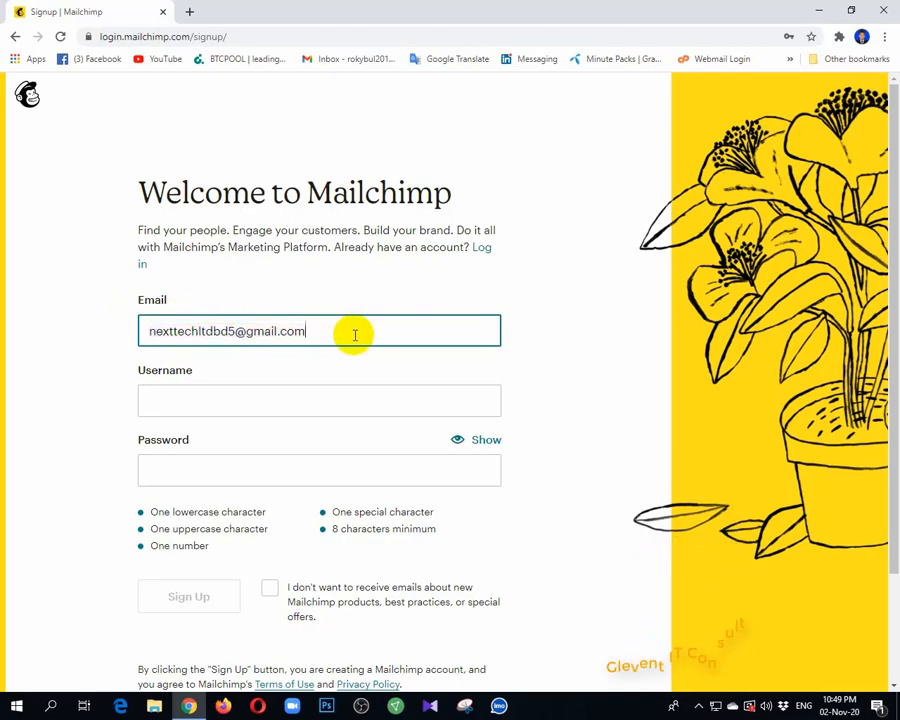
Enter nexttechltd as the username in the sign-up form
{"action": "left_click", "coordinate": [171, 401]}
{"action": "left_click", "coordinate": [588, 357]}
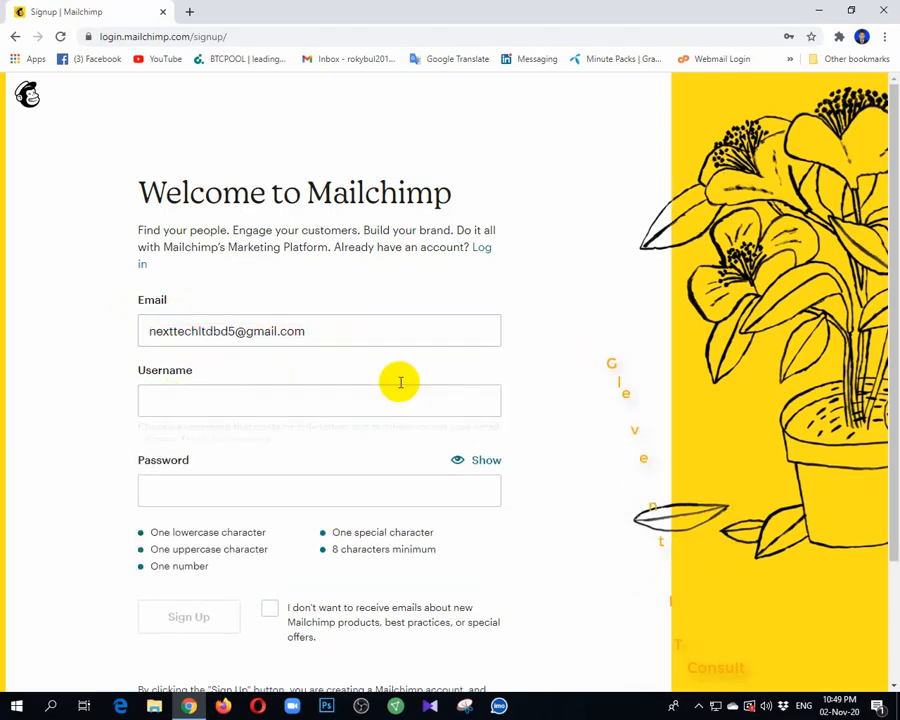
{"action": "left_click", "coordinate": [192, 397]}
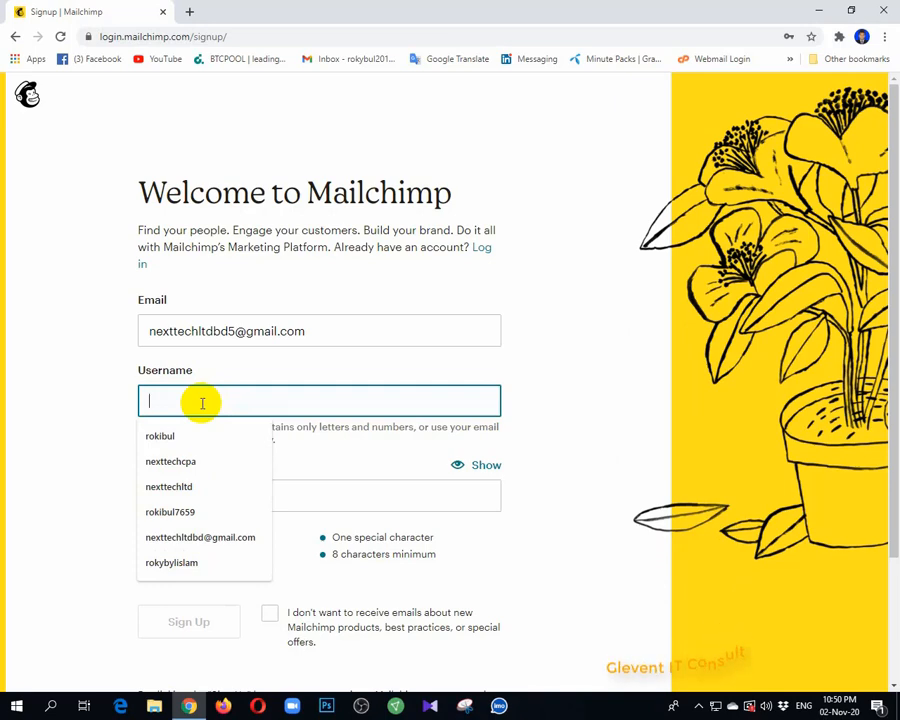
{"action": "type", "text": "next"}
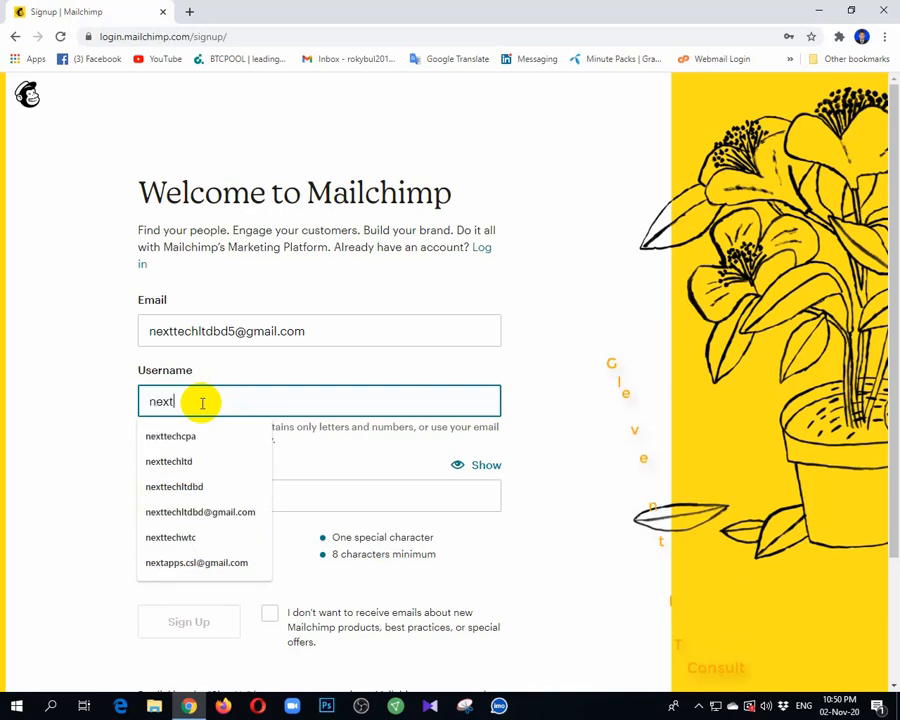
{"action": "type", "text": "tech"}
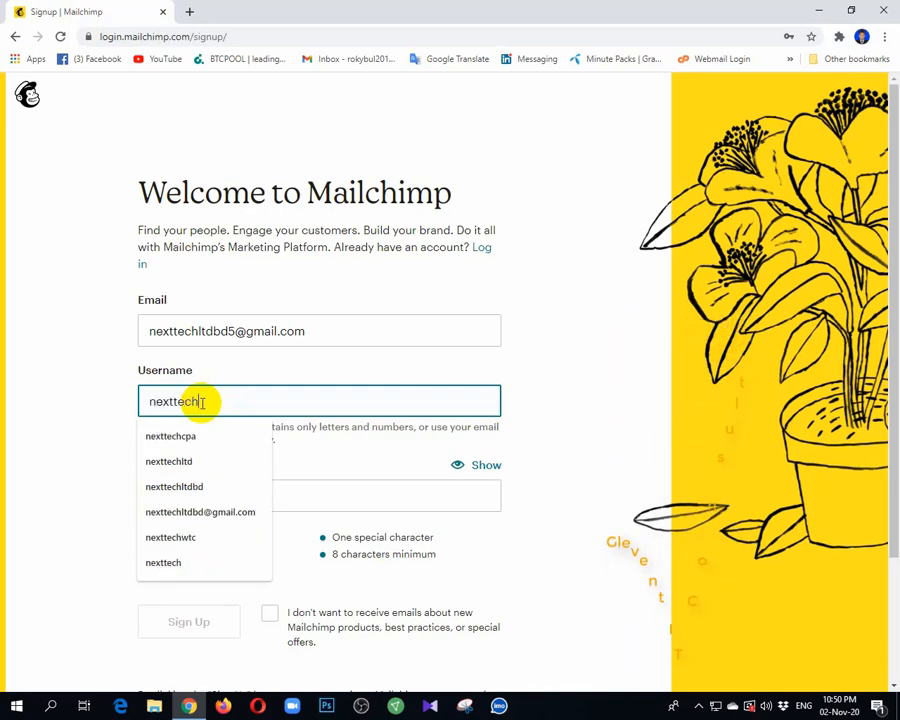
{"action": "type", "text": "ltd"}
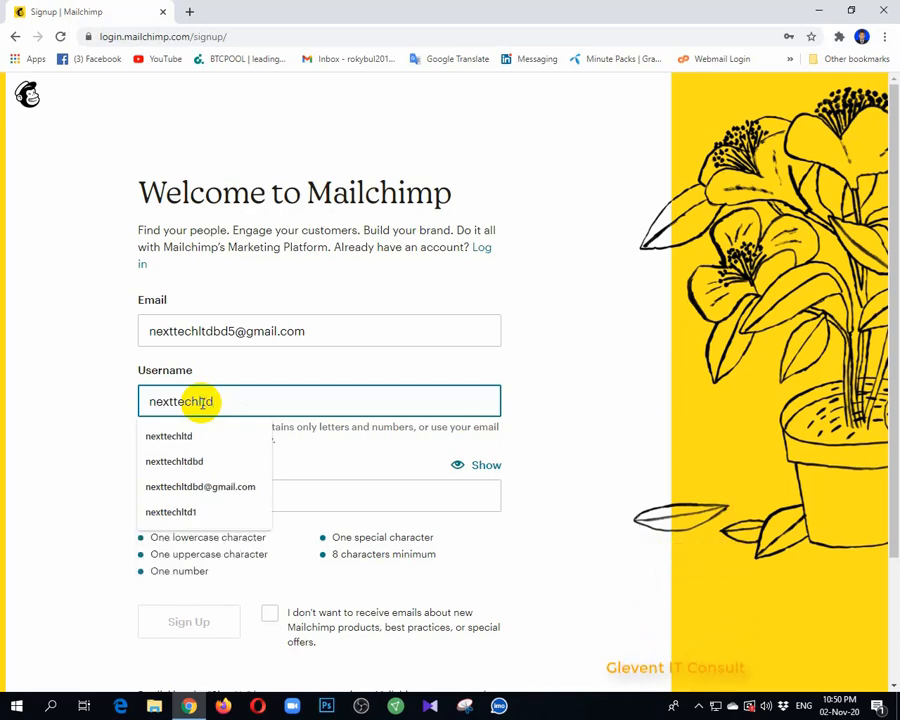
Enter the account password and opt out of e-mails about new Mailchimp products, best practices and special offers
{"action": "left_click", "coordinate": [382, 500]}
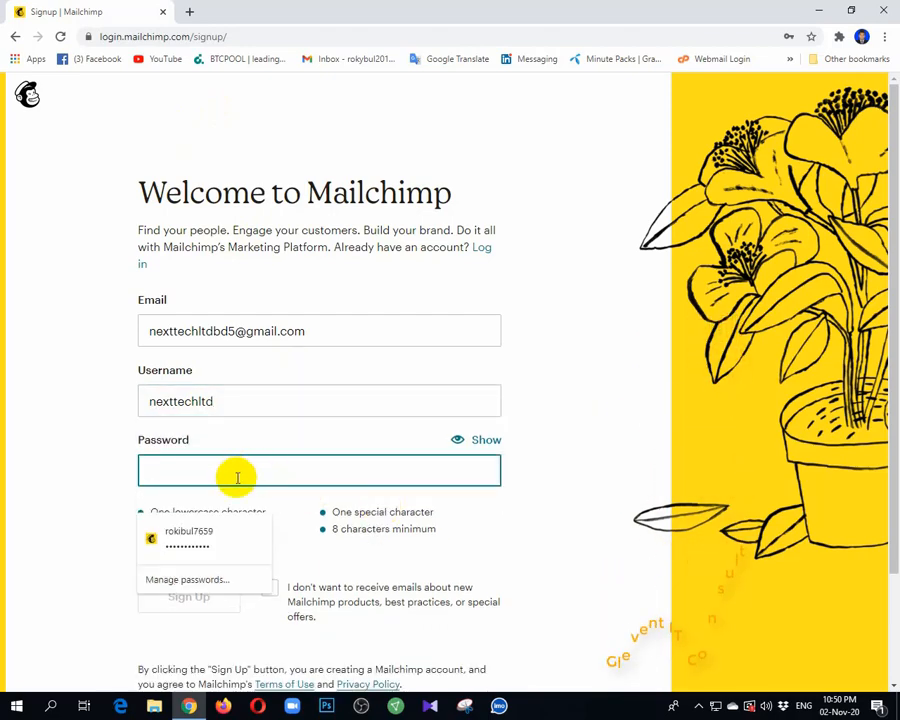
{"action": "type", "text": "N"}
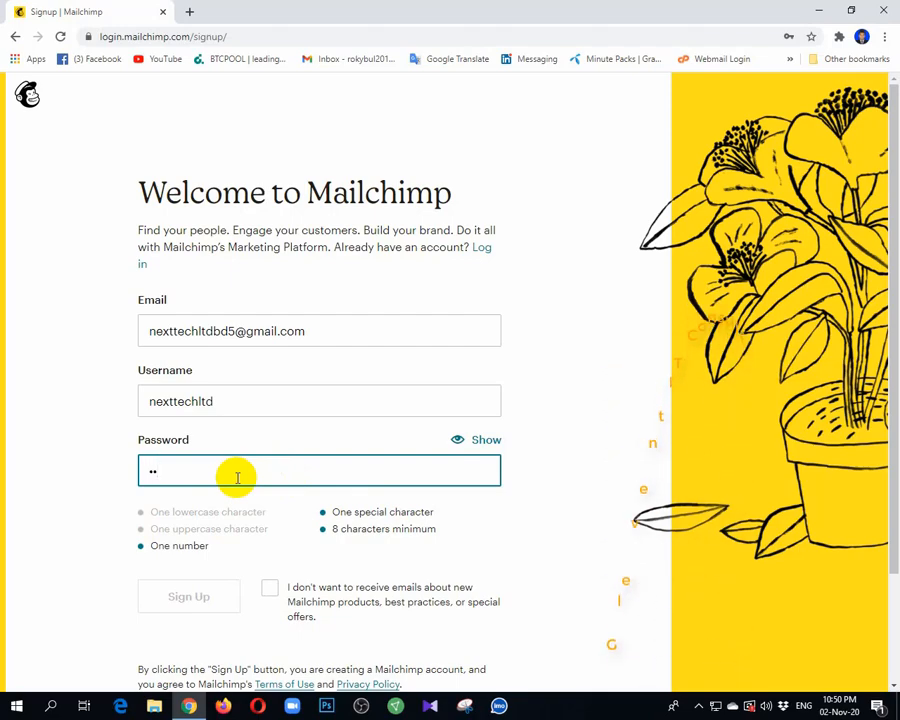
{"action": "key", "text": "BackSpace"}
{"action": "key", "text": "BackSpace"}
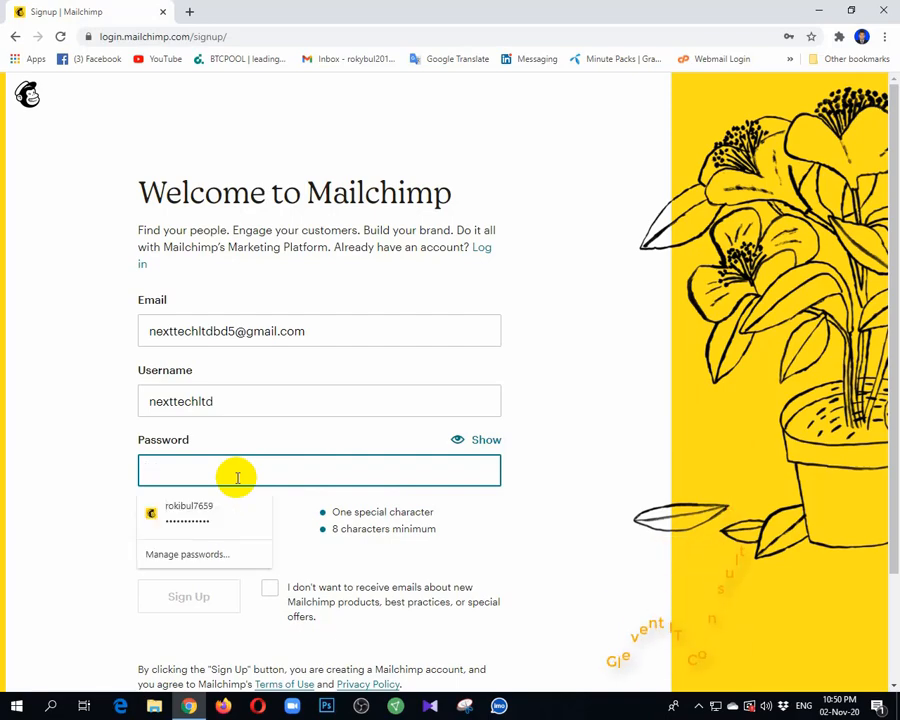
{"action": "type", "text": "••"}
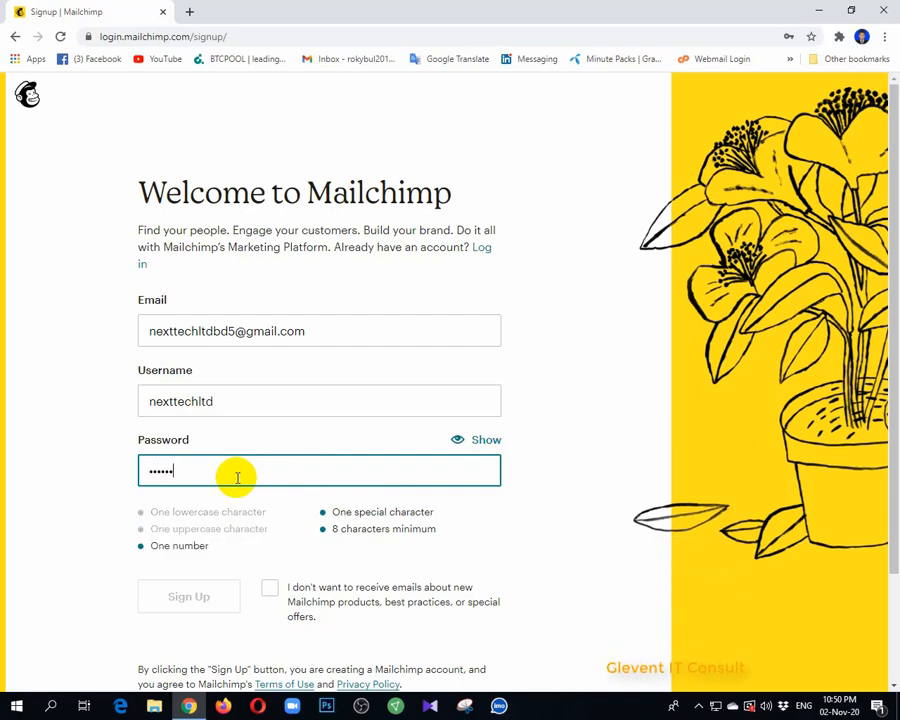
{"action": "type", "text": "••"}
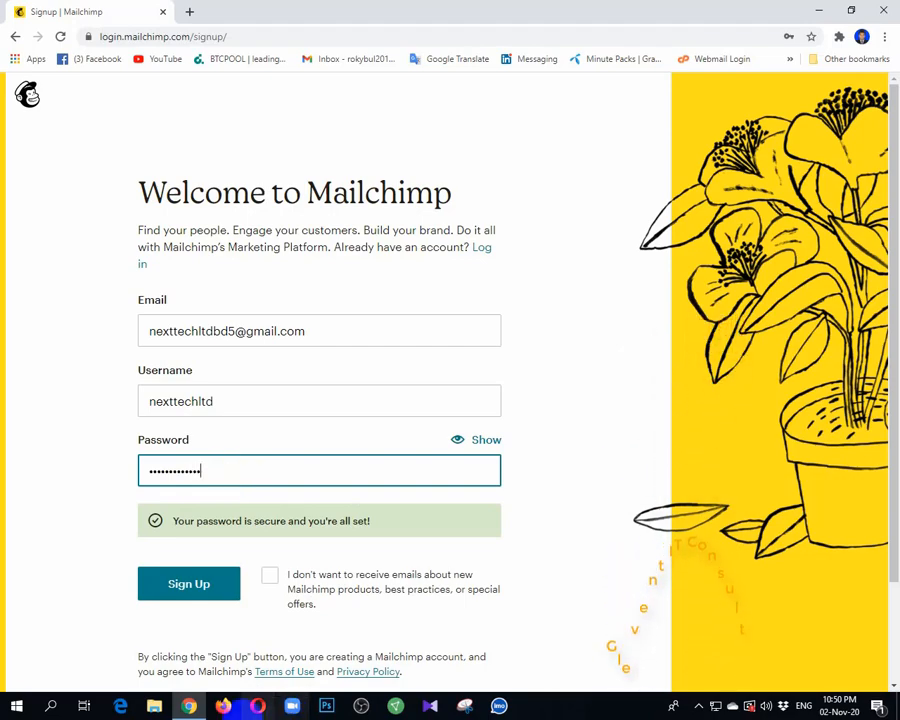
{"action": "left_click", "coordinate": [270, 577]}
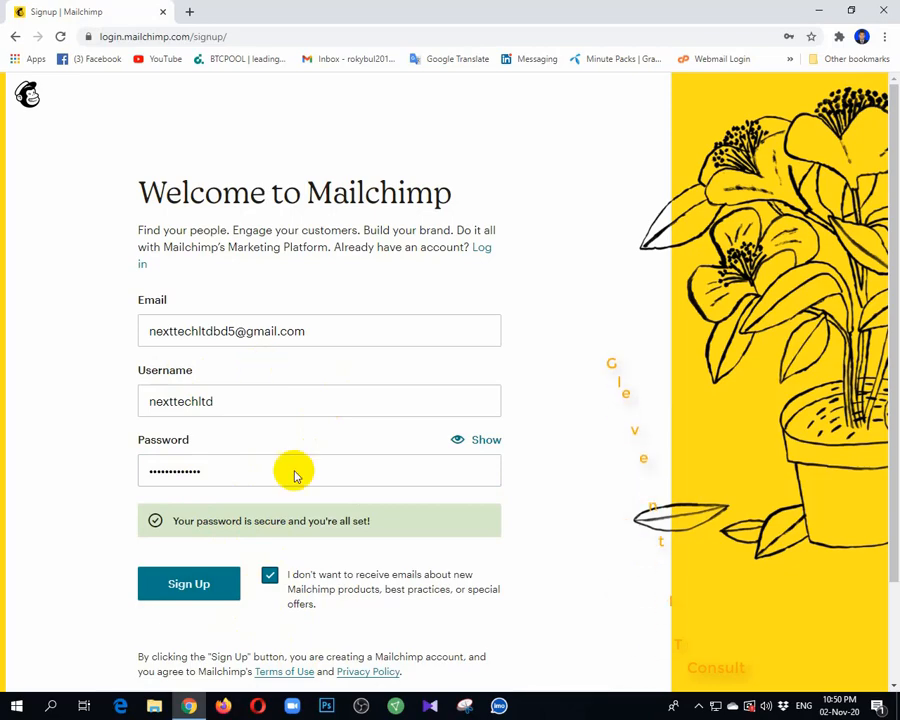
Open a new browser tab and switch to the Apple Soft IT Google account
{"action": "left_click", "coordinate": [191, 13]}
{"action": "left_click", "coordinate": [843, 98]}
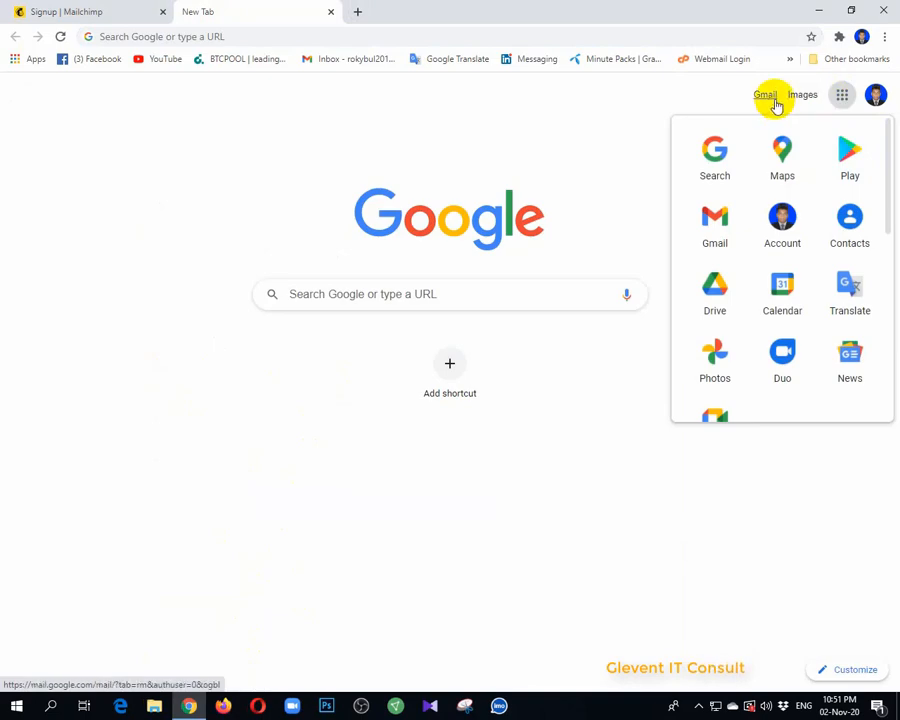
{"action": "left_click", "coordinate": [876, 95]}
{"action": "scroll", "coordinate": [765, 468], "scroll_direction": "down", "scroll_amount": 1}
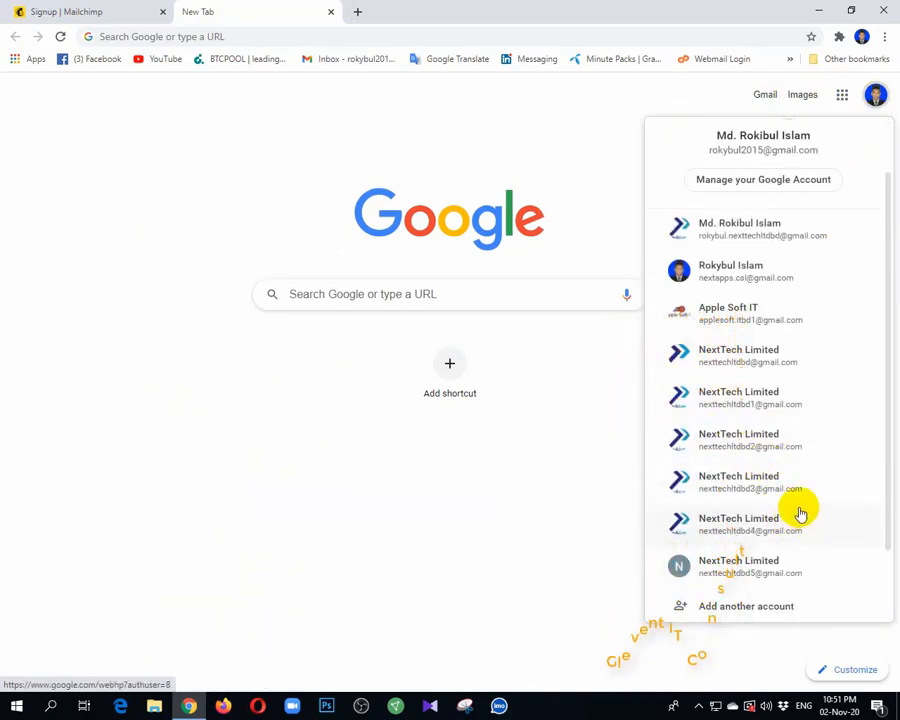
{"action": "left_click", "coordinate": [760, 318]}
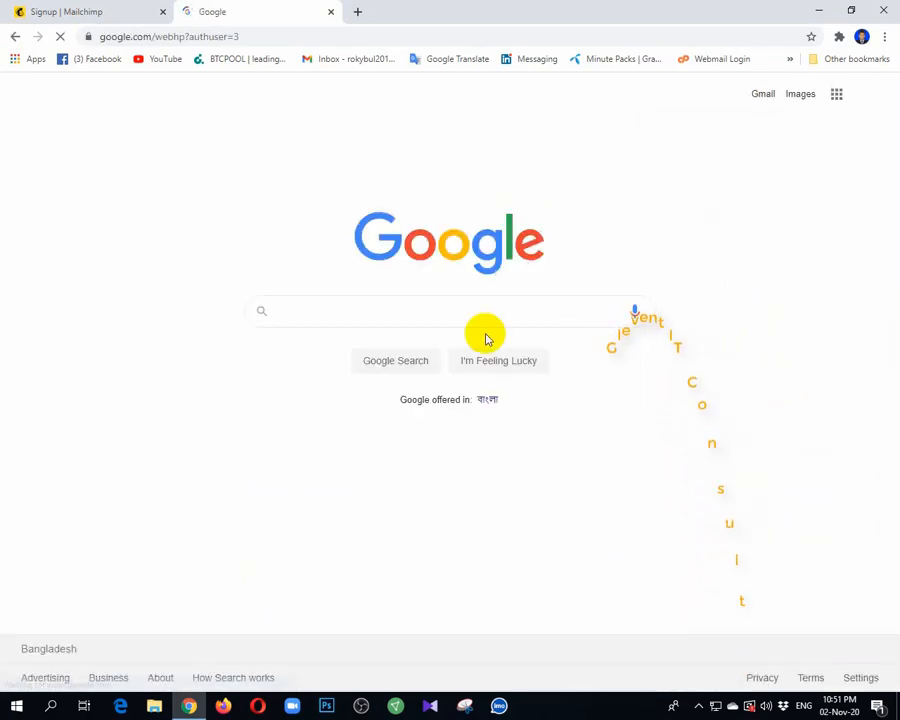
Try to replace the sign-up form's e-mail with the address copied from the Apple Soft IT Google account
{"action": "left_click", "coordinate": [868, 94]}
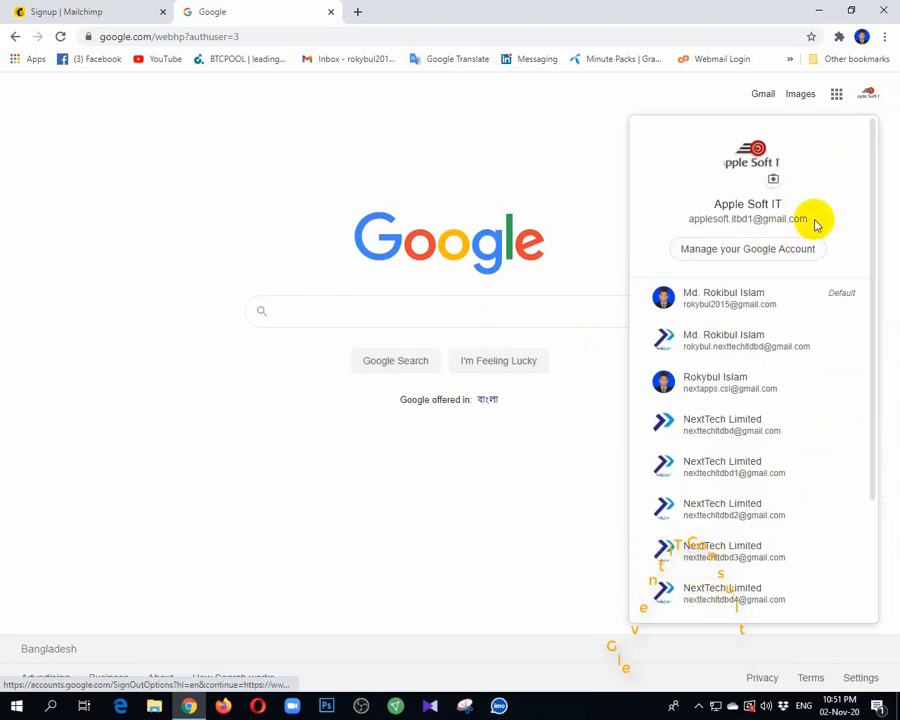
{"action": "left_click_drag", "start_coordinate": [696, 228], "coordinate": [686, 222]}
{"action": "key", "text": "ctrl+c"}
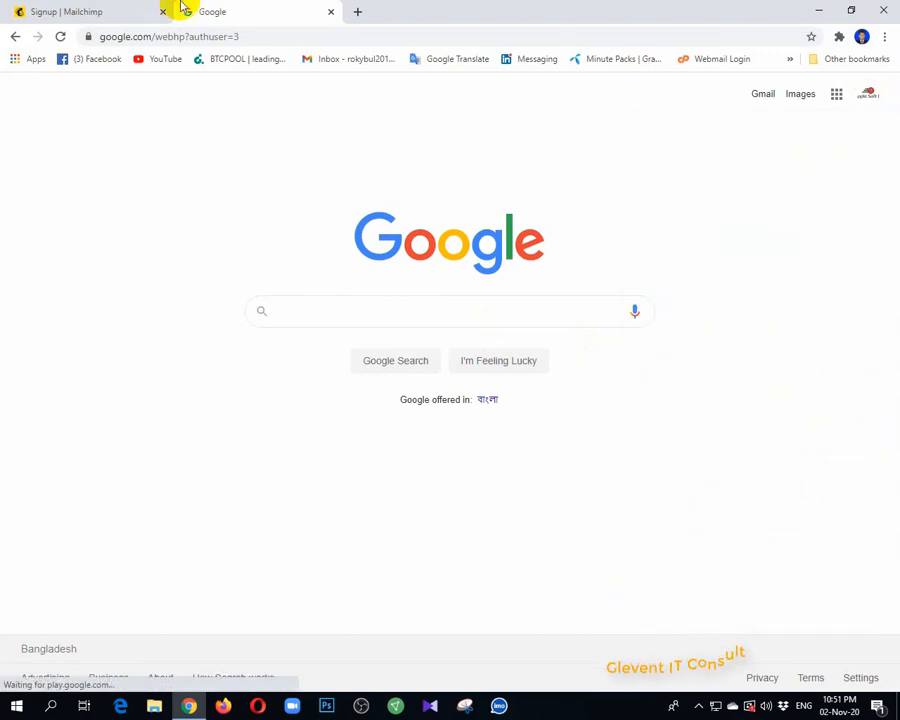
{"action": "left_click", "coordinate": [101, 7]}
{"action": "left_click_drag", "start_coordinate": [321, 342], "coordinate": [74, 337]}
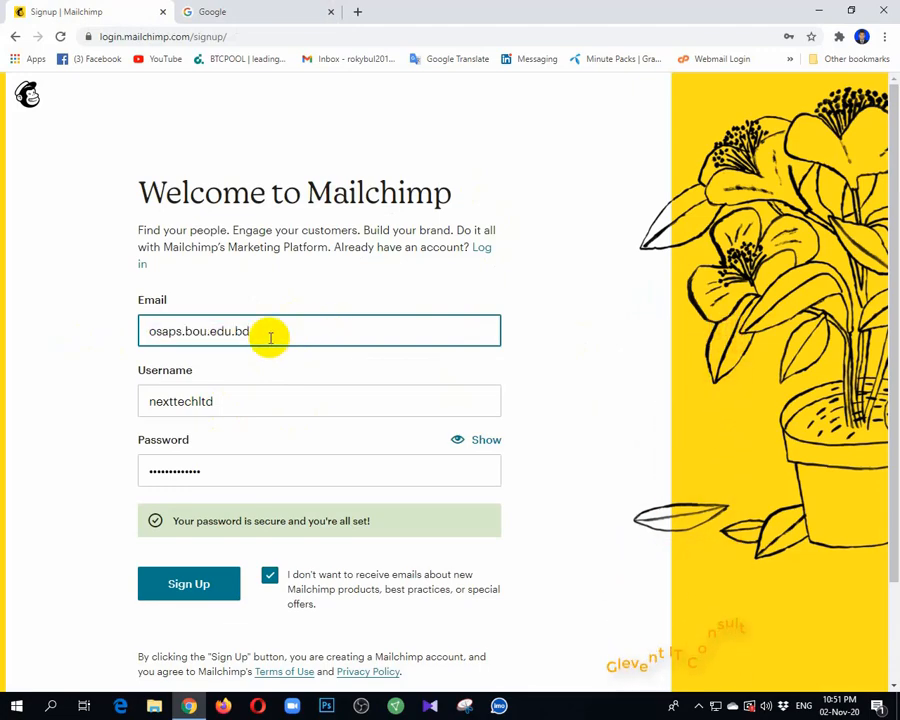
Copy the Apple Soft IT account's e-mail address into the sign-up form's Email field and submit the form
{"action": "left_click", "coordinate": [298, 10]}
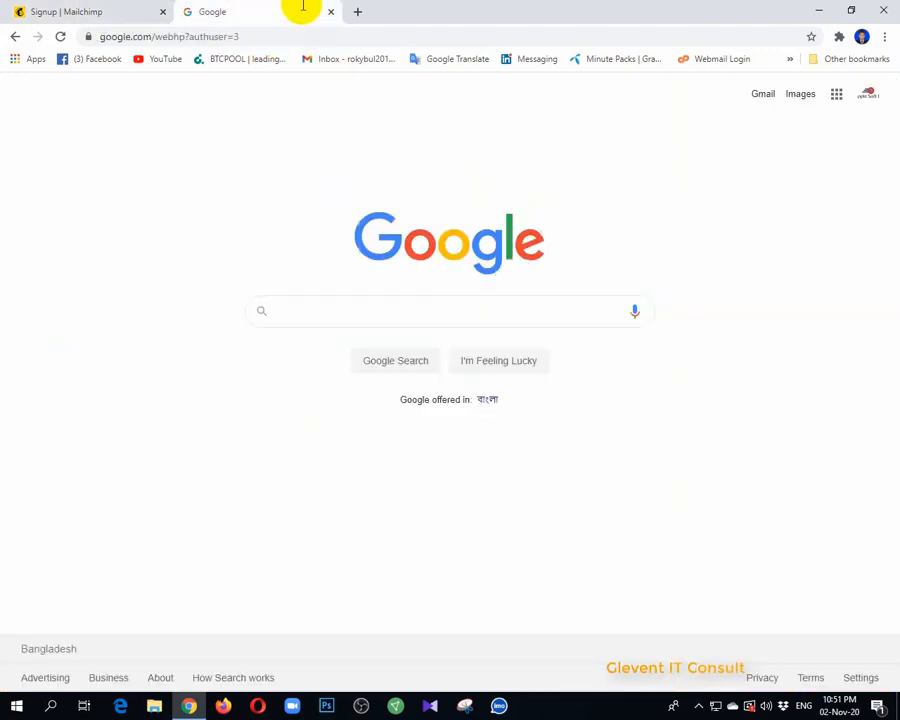
{"action": "left_click", "coordinate": [869, 94]}
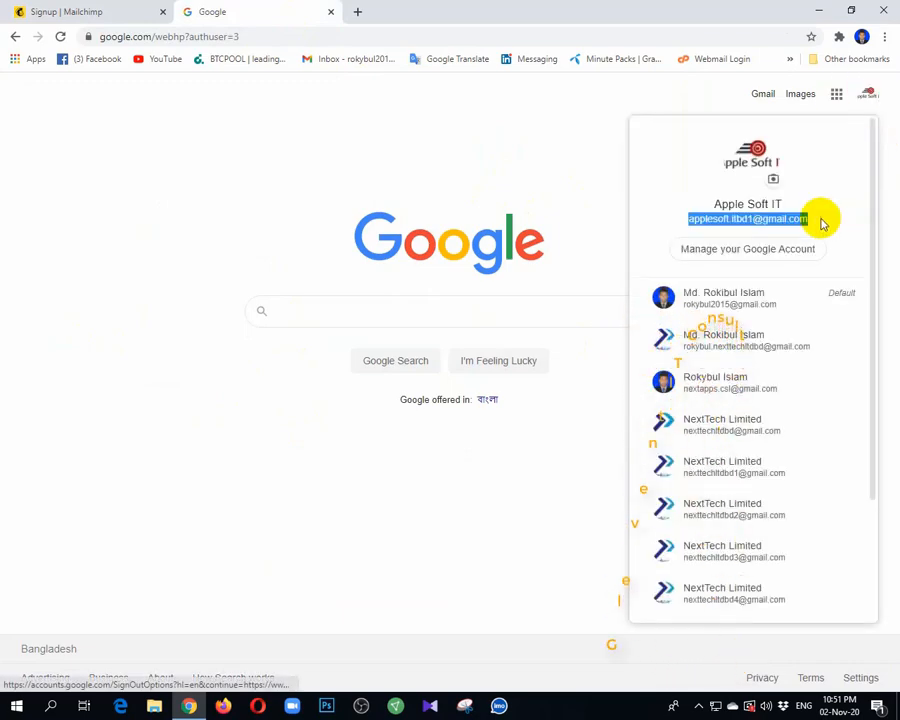
{"action": "left_click", "coordinate": [74, 11]}
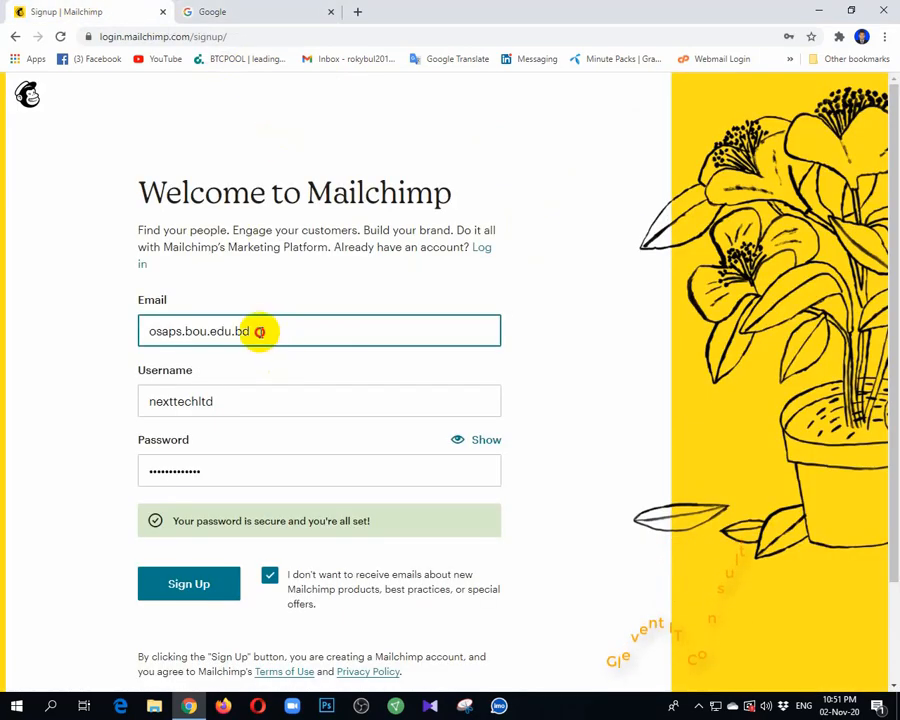
{"action": "left_click_drag", "start_coordinate": [259, 331], "coordinate": [85, 336]}
{"action": "key", "text": "ctrl+v"}
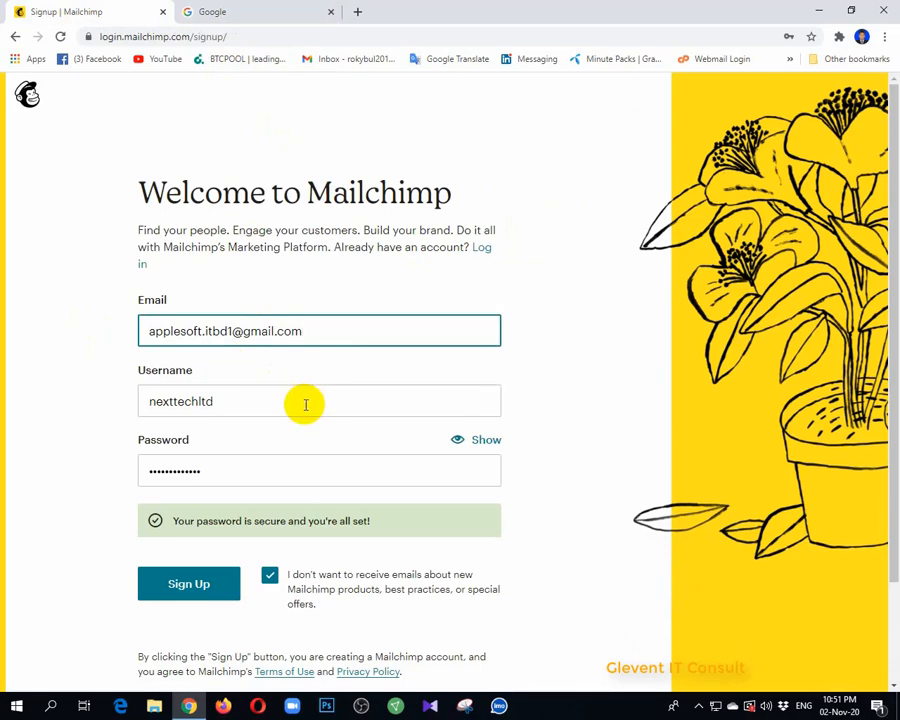
{"action": "left_click", "coordinate": [481, 425]}
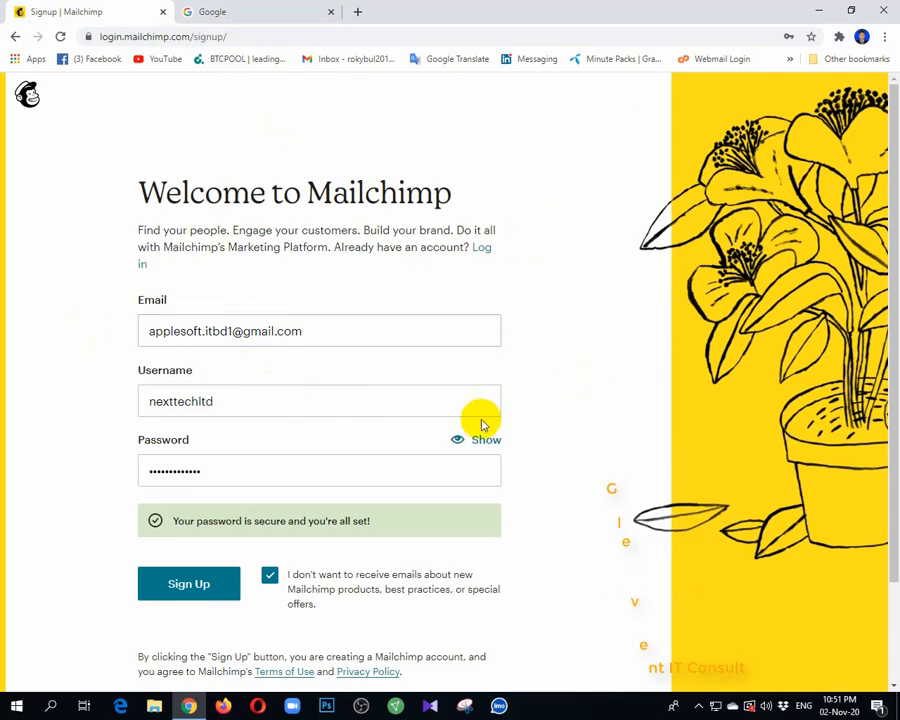
{"action": "left_click", "coordinate": [209, 585]}
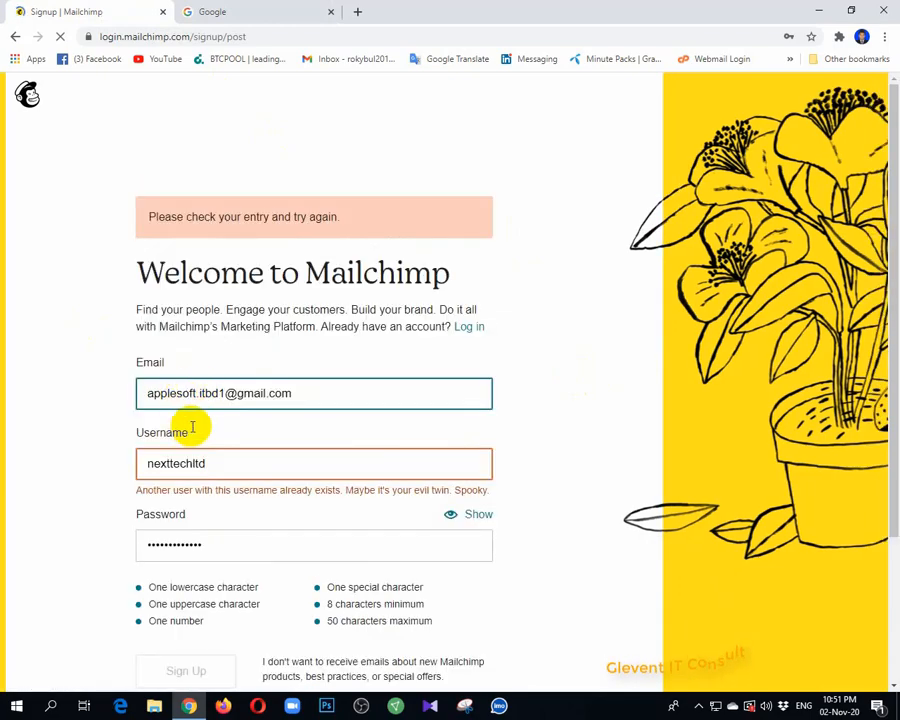
Replace the username in the sign-up form with nexttechltdapp
{"action": "left_click", "coordinate": [212, 481]}
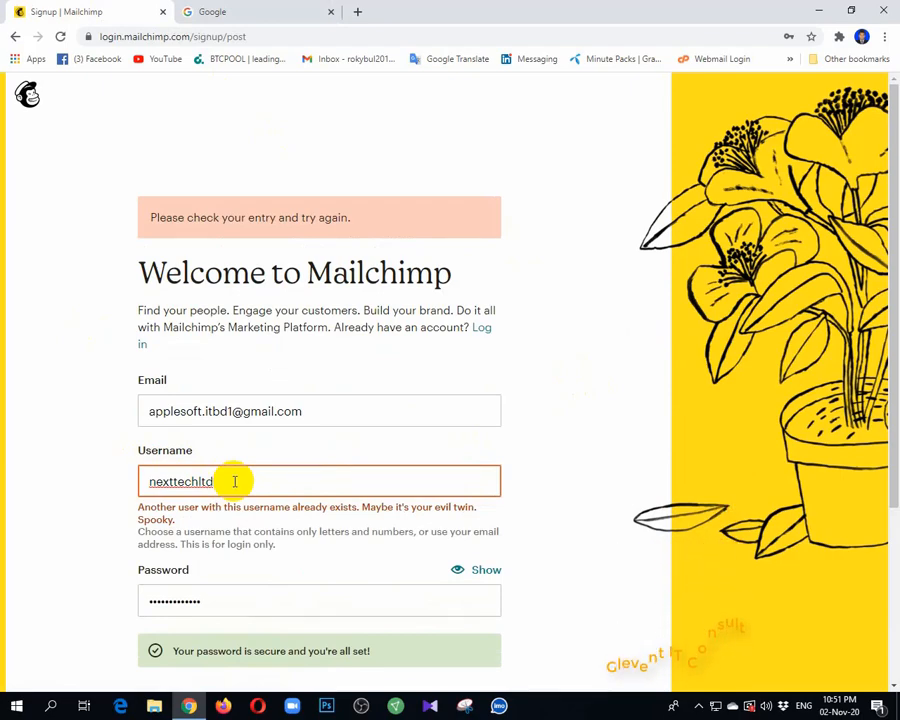
{"action": "key", "text": "BackSpace"}
{"action": "key", "text": "BackSpace"}
{"action": "key", "text": "BackSpace"}
{"action": "key", "text": "BackSpace"}
{"action": "key", "text": "BackSpace"}
{"action": "key", "text": "BackSpace"}
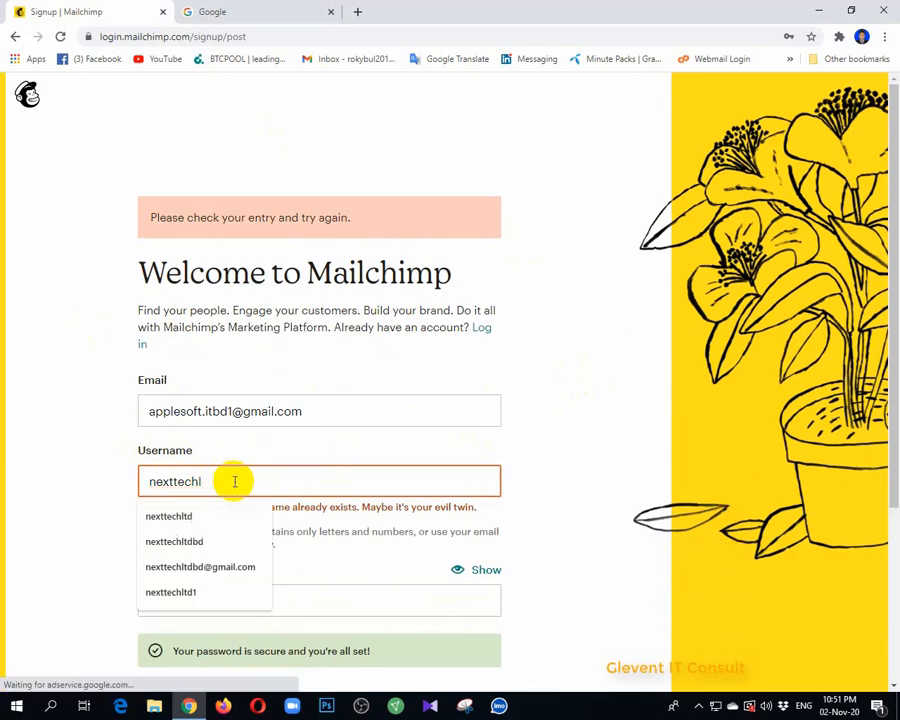
{"action": "key", "text": "BackSpace"}
{"action": "key", "text": "BackSpace"}
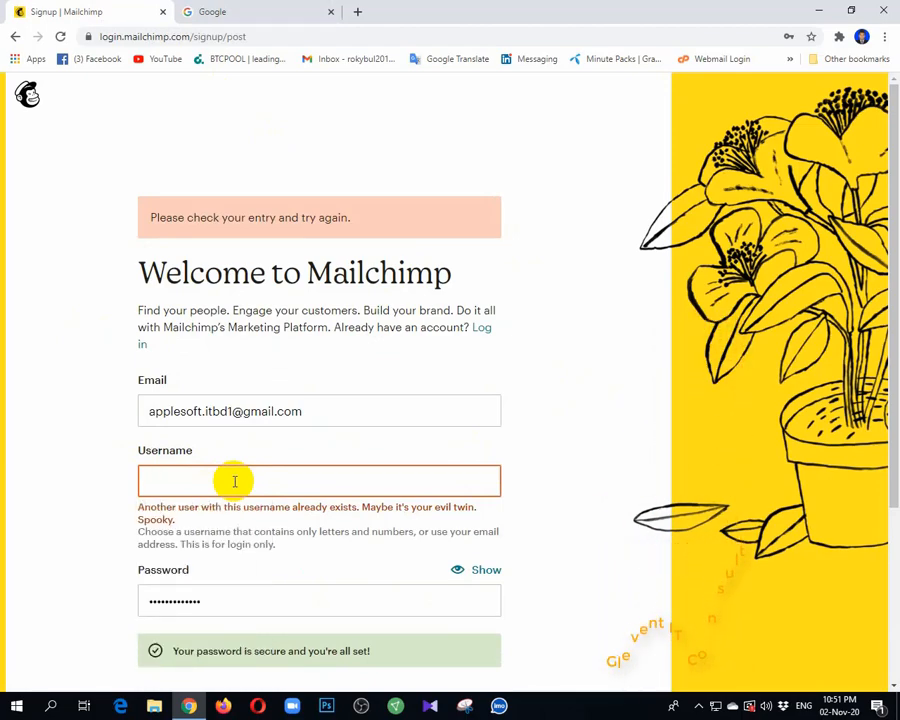
{"action": "type", "text": "nex"}
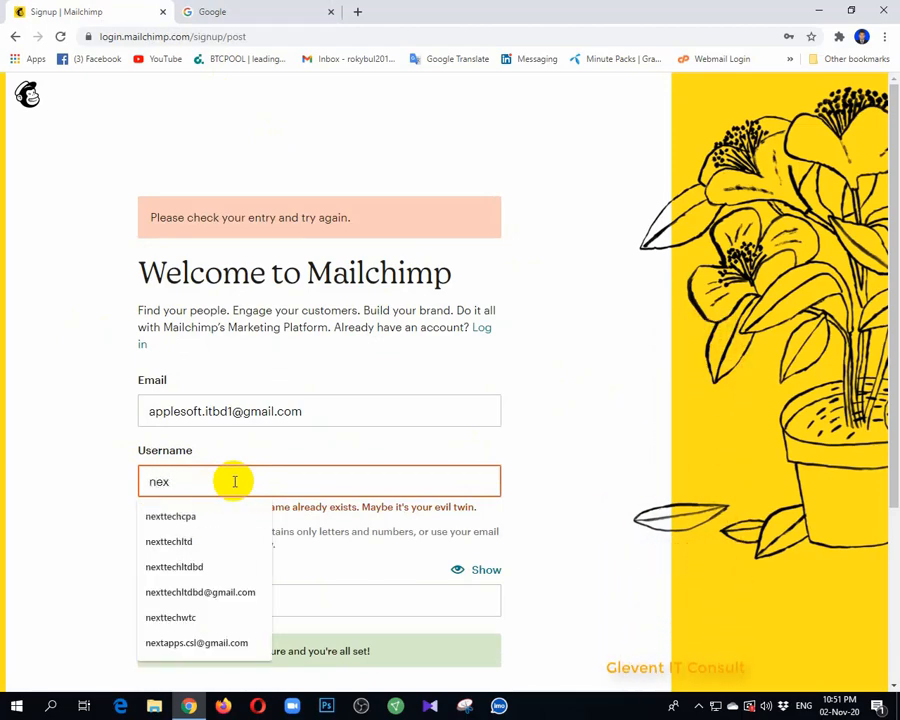
{"action": "type", "text": "ttech"}
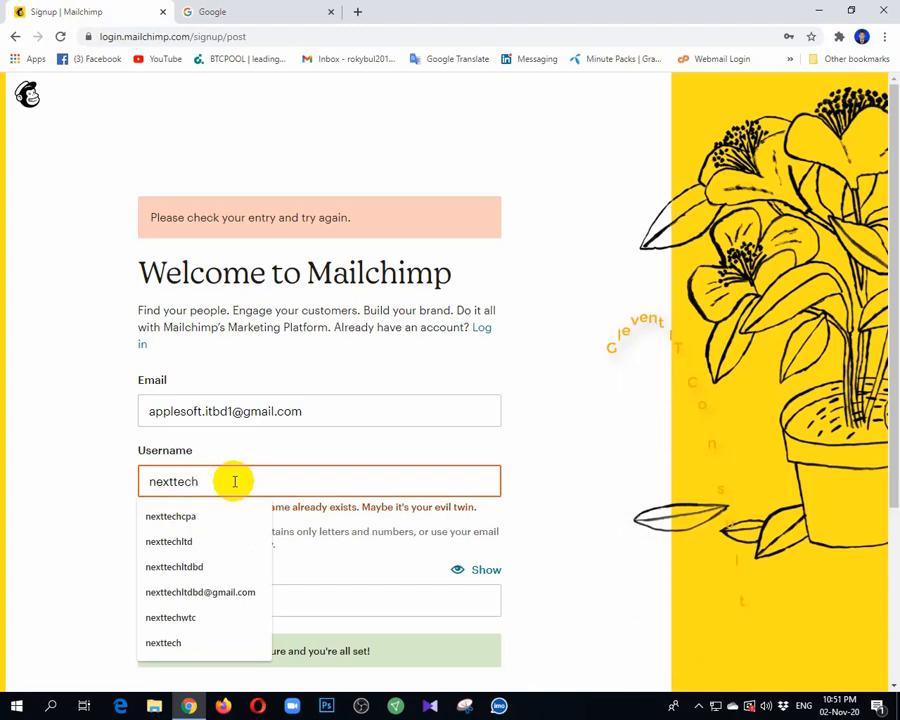
{"action": "type", "text": "lt"}
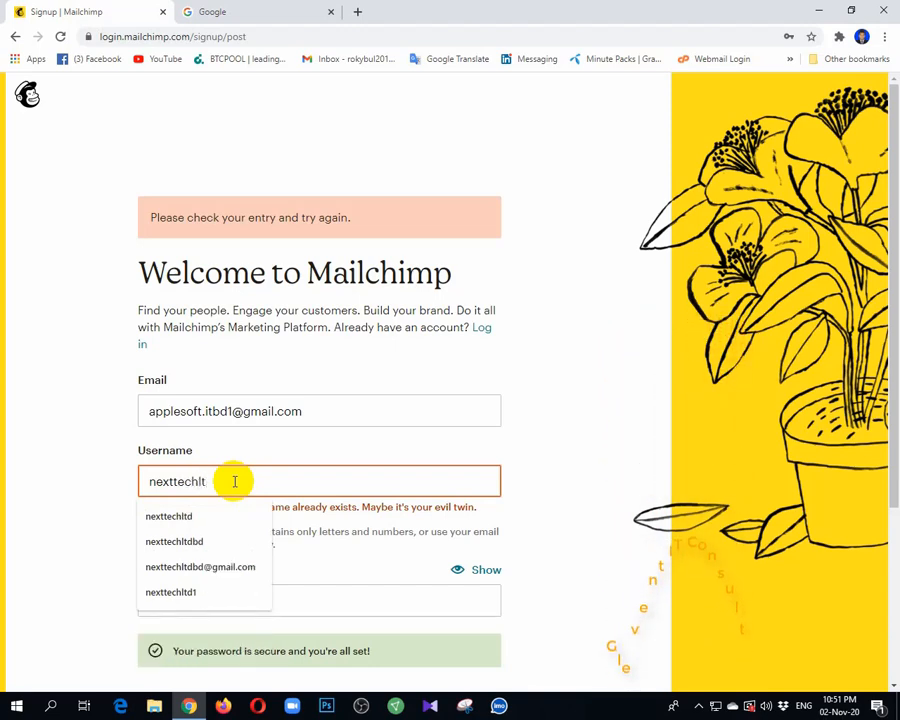
{"action": "type", "text": "s"}
{"action": "key", "text": "BackSpace"}
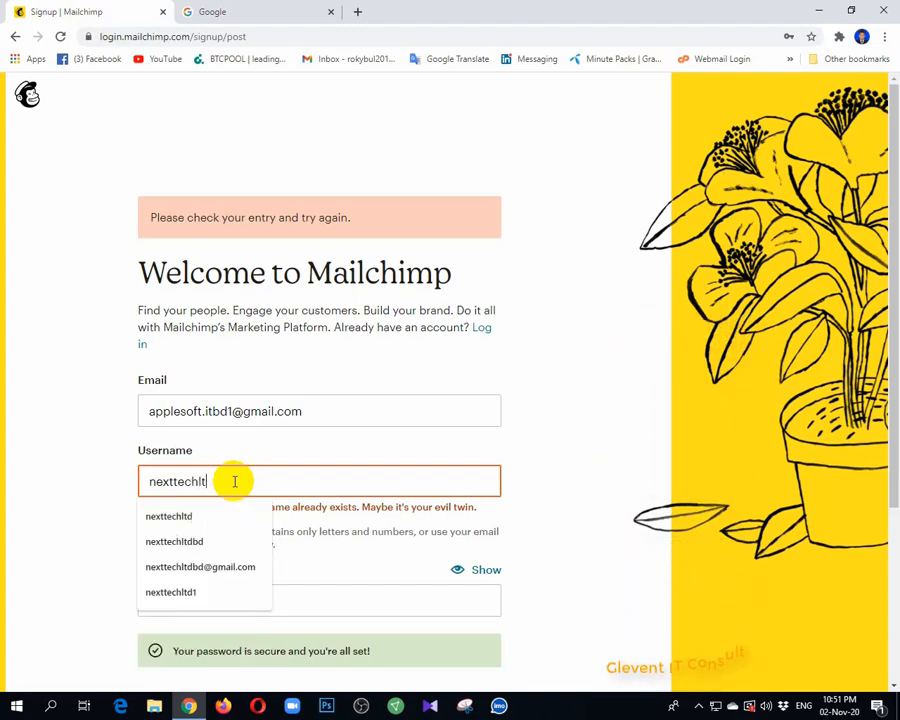
{"action": "type", "text": "dapp"}
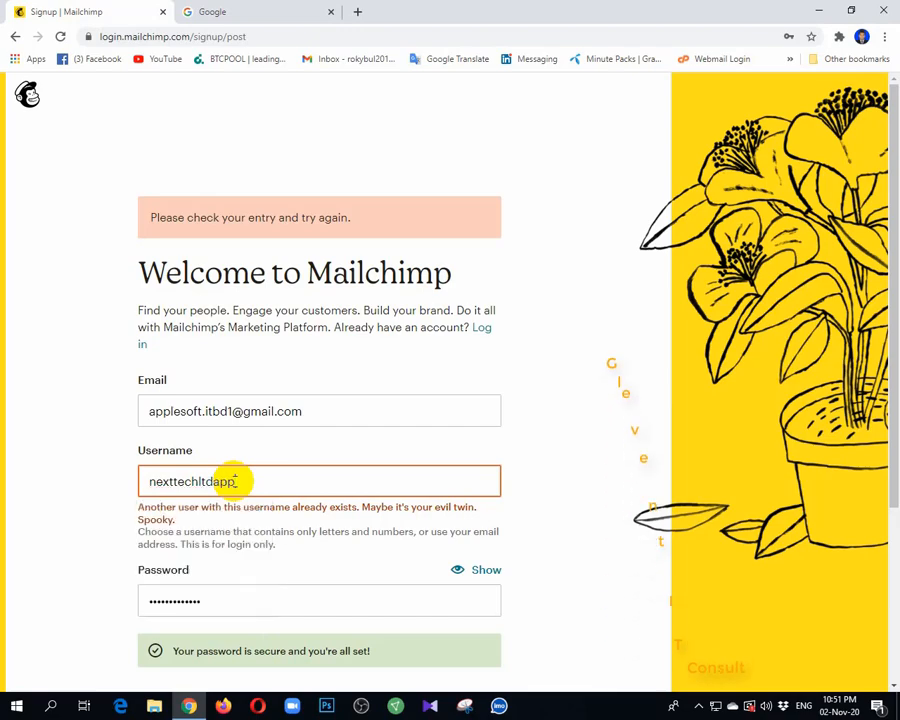
Opt out of e-mails about new Mailchimp products, best practices and special offers, and submit the sign-up form again
{"action": "scroll", "coordinate": [232, 540], "scroll_direction": "down", "scroll_amount": 3}
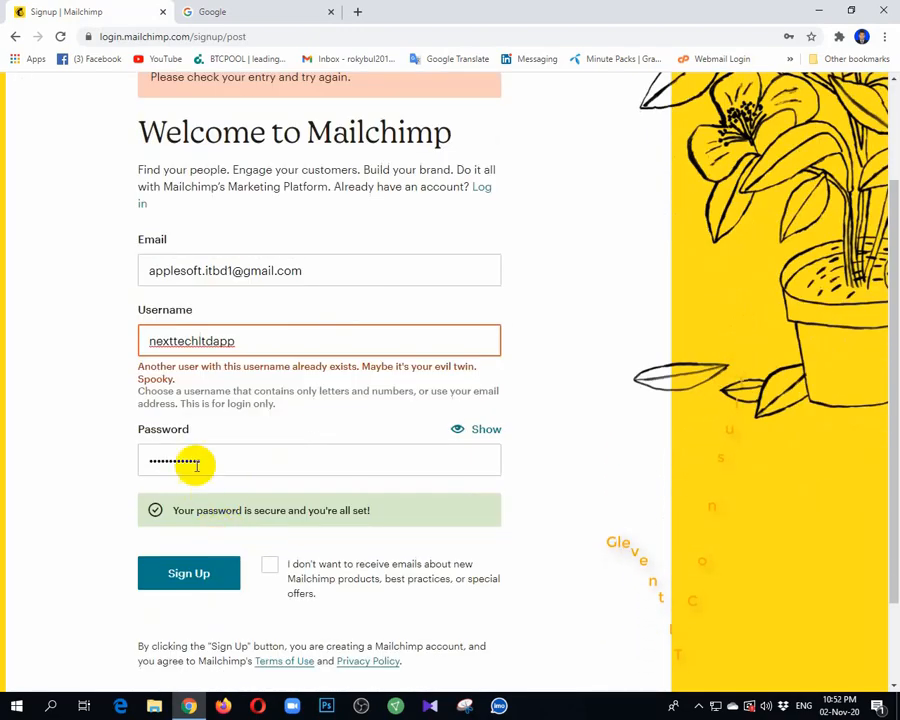
{"action": "left_click", "coordinate": [237, 460]}
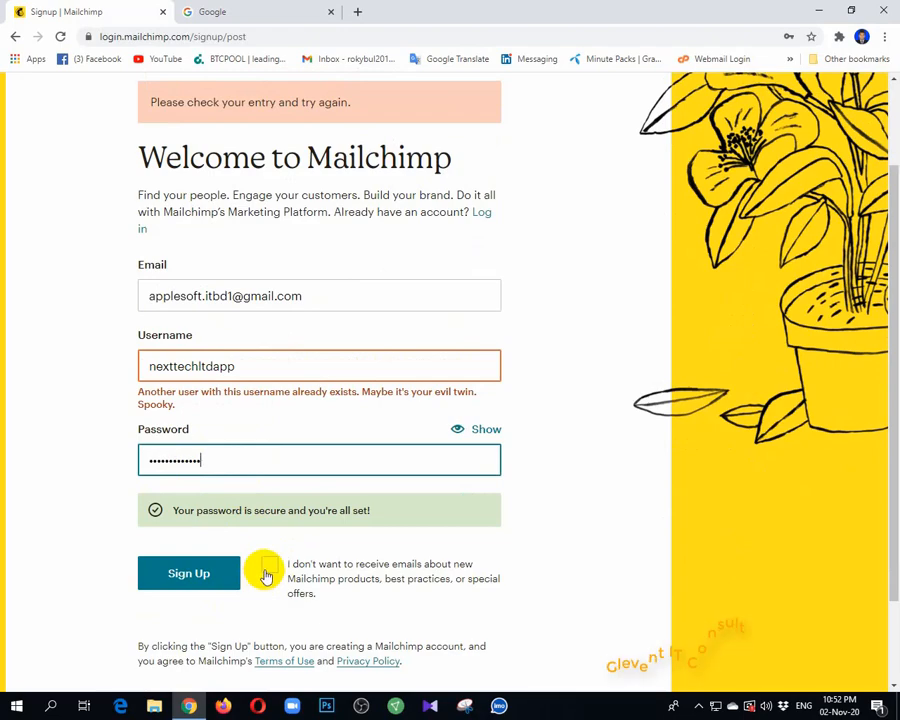
{"action": "left_click", "coordinate": [268, 570]}
{"action": "left_click", "coordinate": [215, 583]}
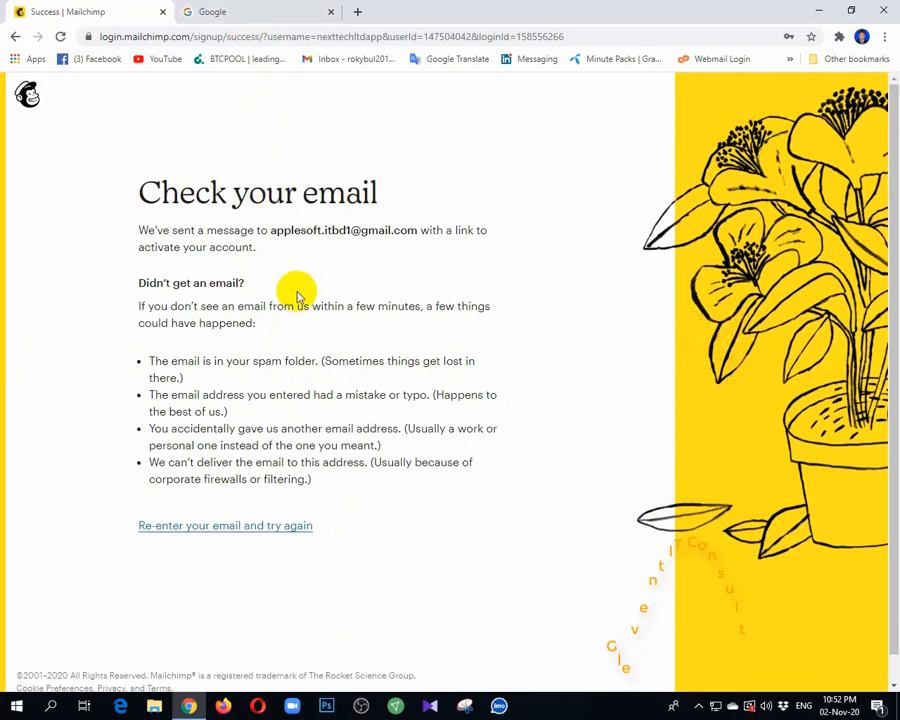
{"action": "left_click", "coordinate": [212, 11]}
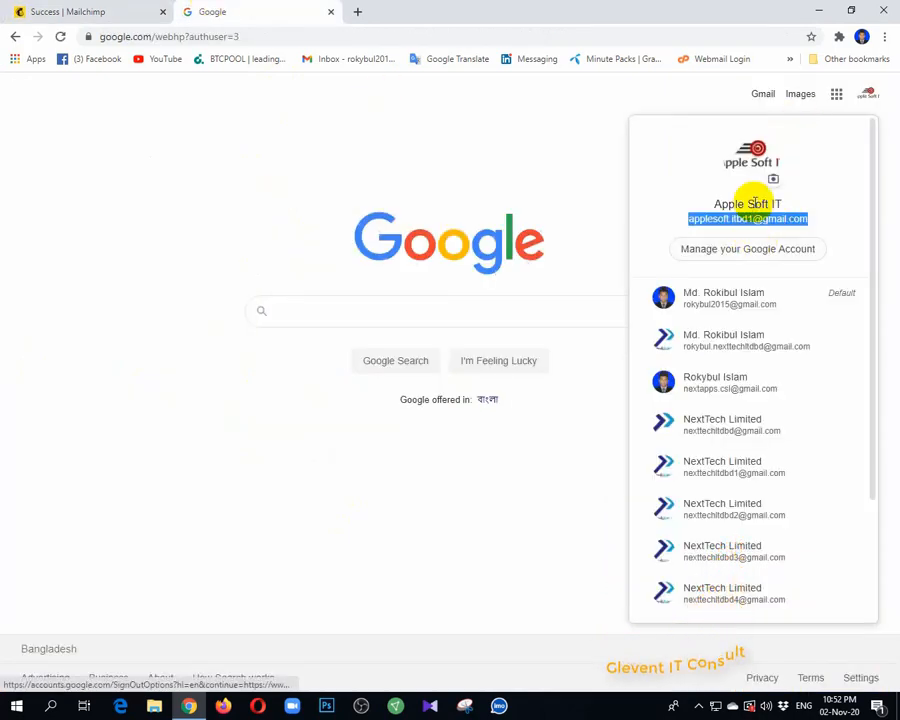
{"action": "left_click", "coordinate": [595, 167]}
{"action": "left_click", "coordinate": [763, 95]}
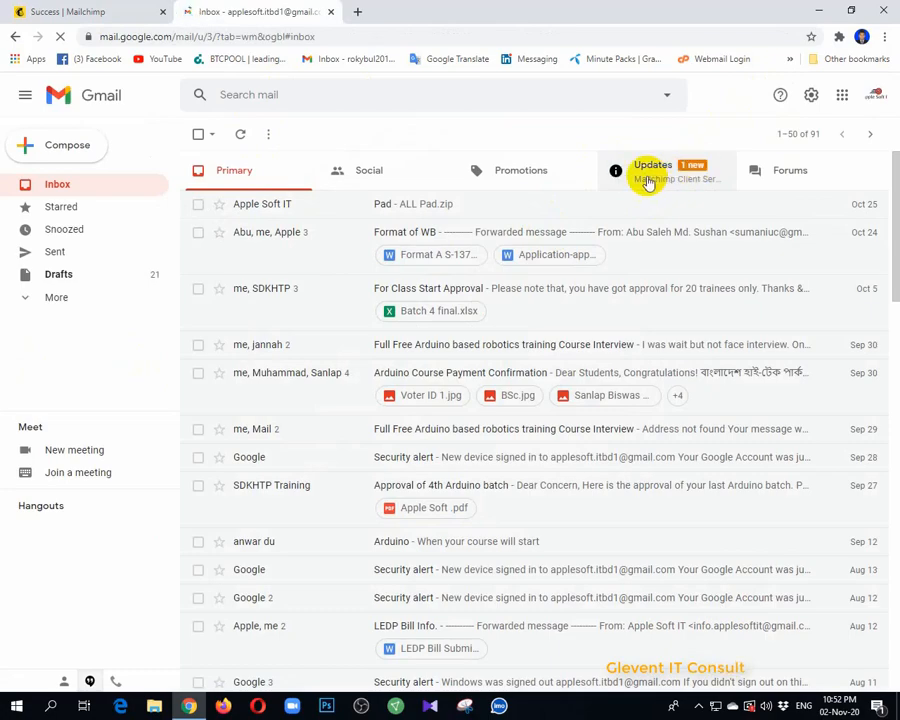
{"action": "left_click", "coordinate": [648, 182]}
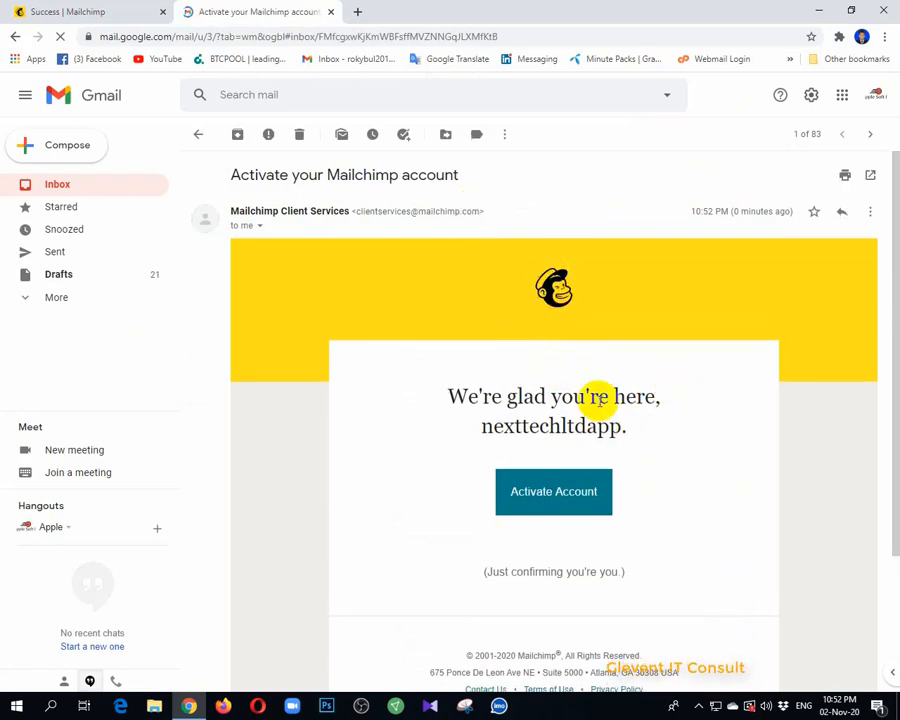
Activate the Mailchimp account from the activation message and confirm not being a robot
{"action": "left_click", "coordinate": [546, 503]}
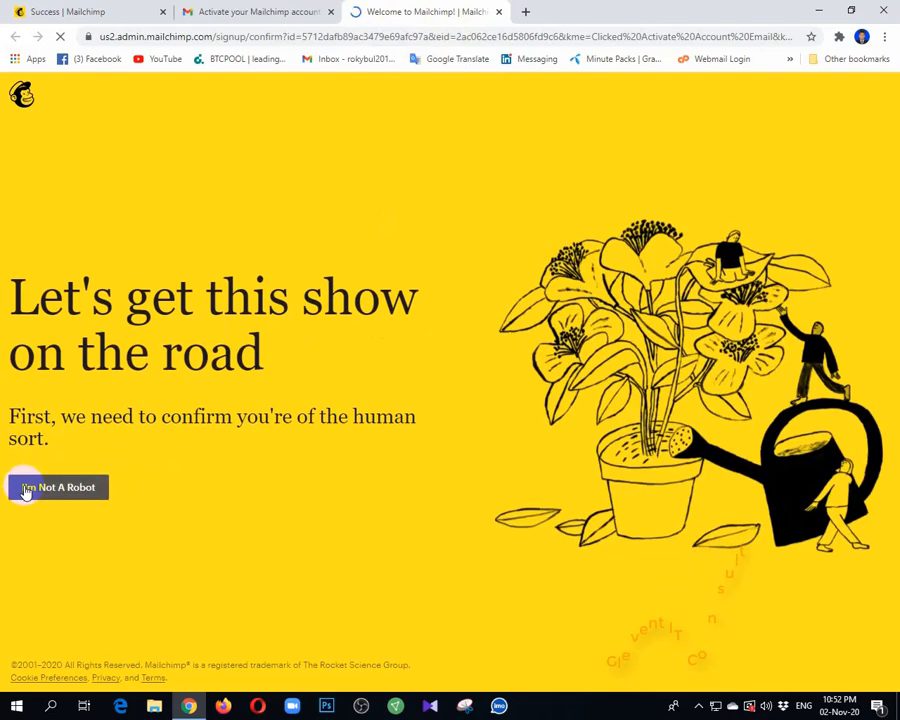
{"action": "left_click", "coordinate": [26, 491]}
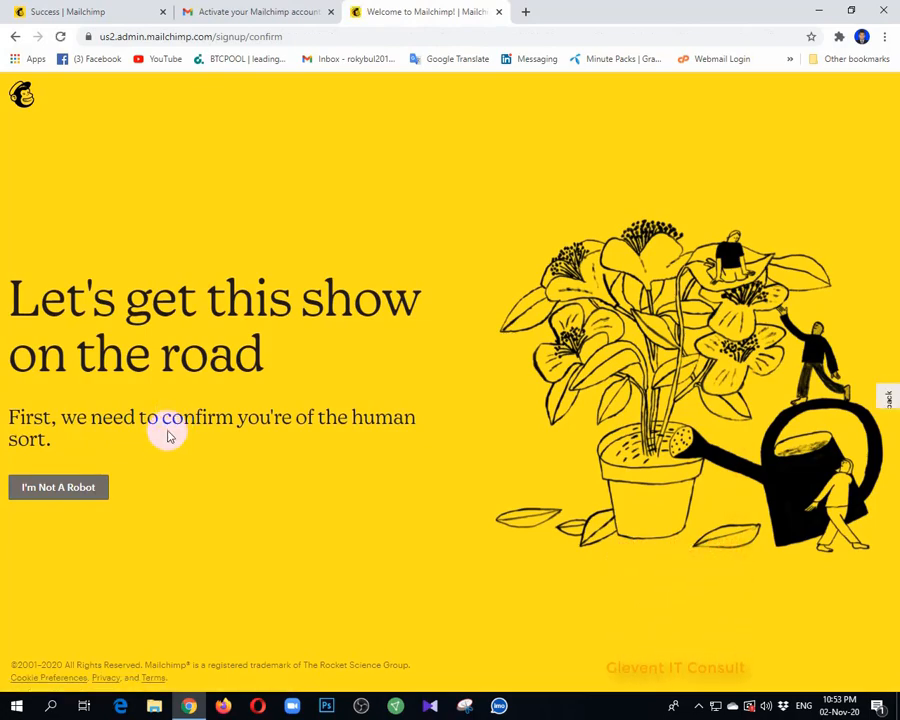
{"action": "left_click", "coordinate": [73, 493]}
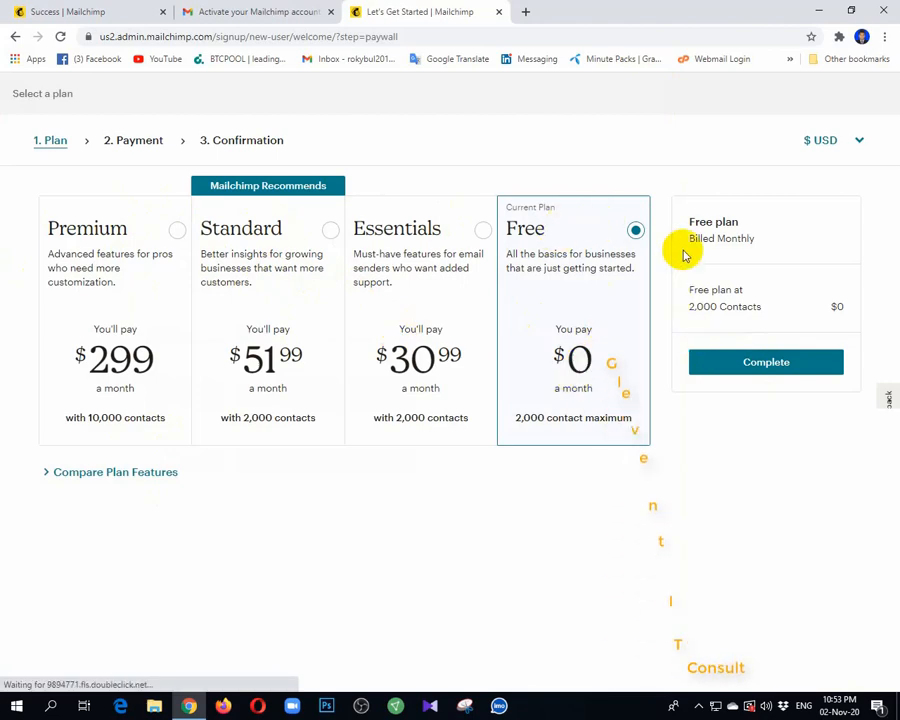
Complete the plan selection with the Free plan and enter NextTech as first name and Limited as last name
{"action": "left_click", "coordinate": [767, 368]}
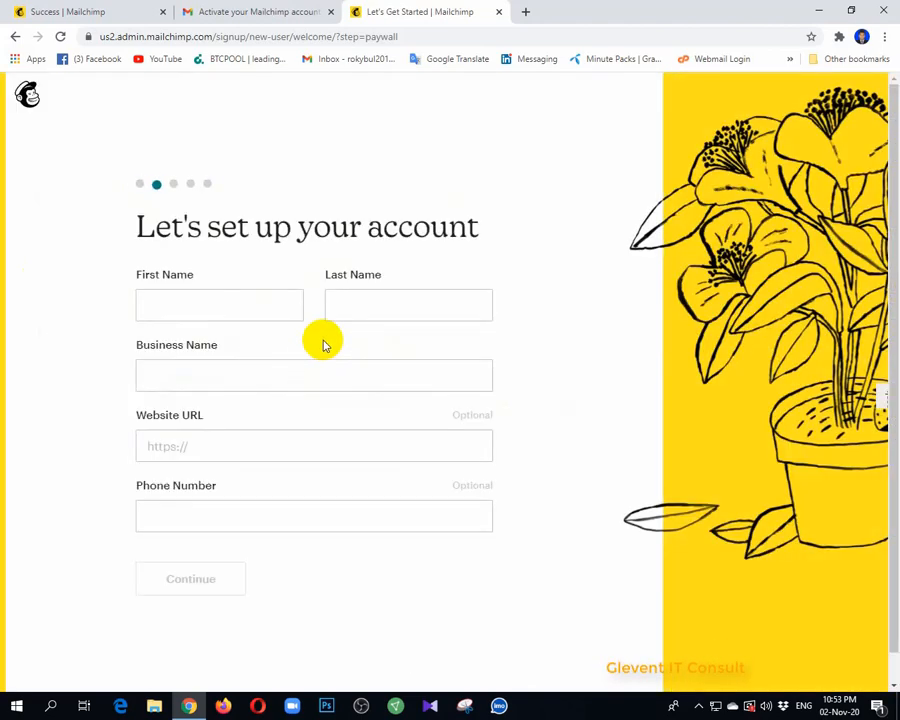
{"action": "left_click", "coordinate": [150, 312]}
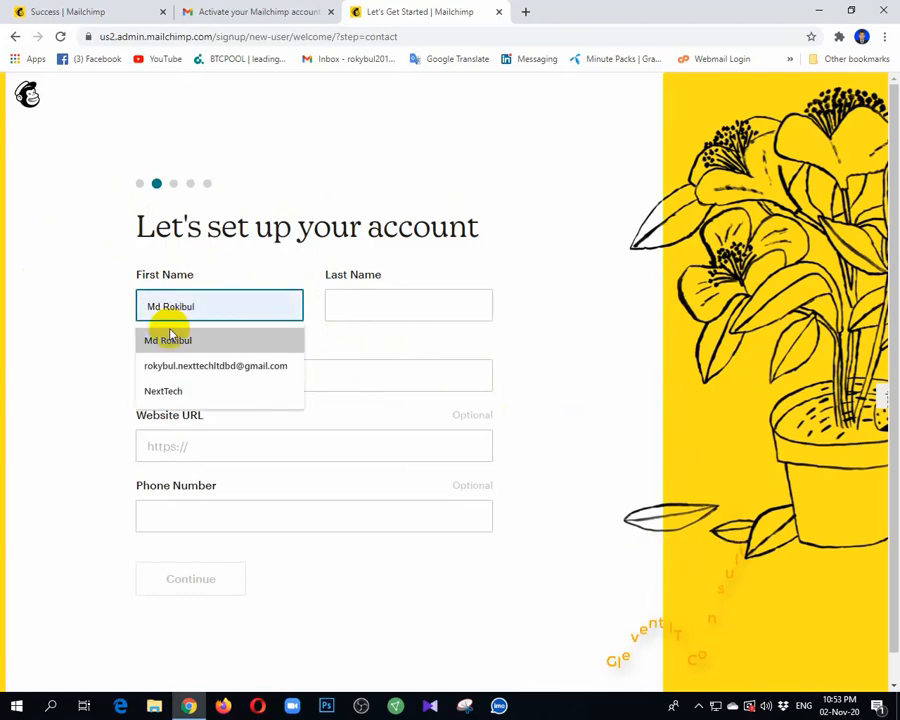
{"action": "left_click", "coordinate": [162, 389]}
{"action": "left_click", "coordinate": [350, 310]}
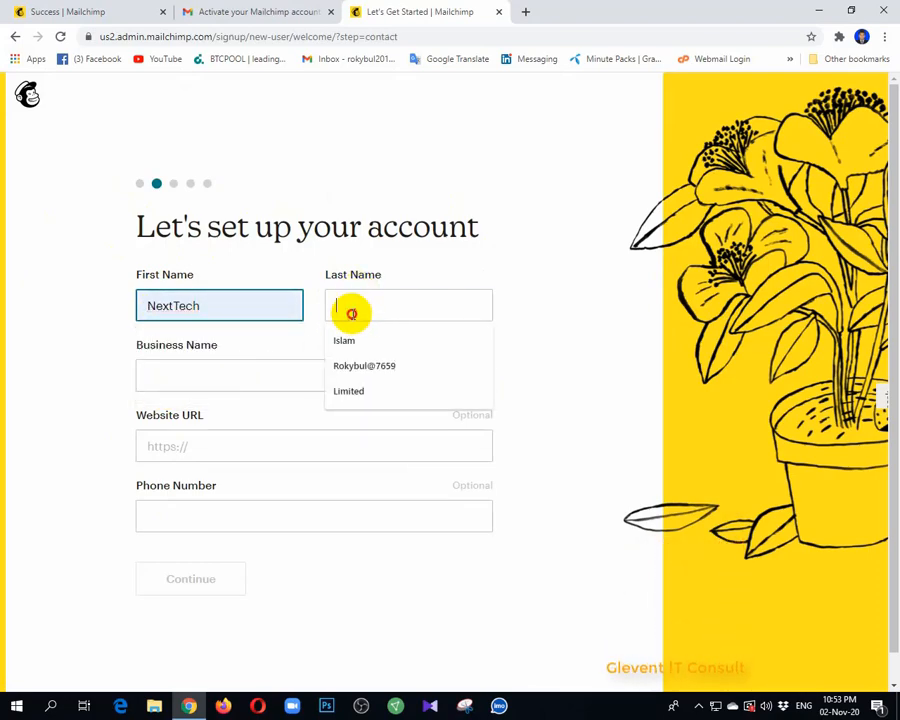
{"action": "left_click", "coordinate": [358, 389]}
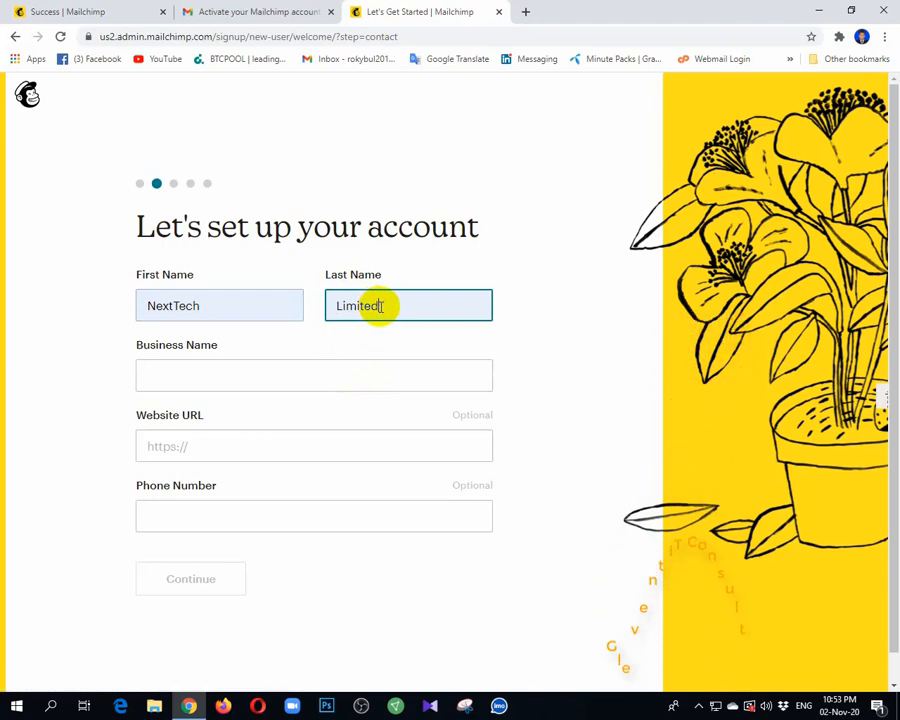
{"action": "left_click", "coordinate": [155, 374]}
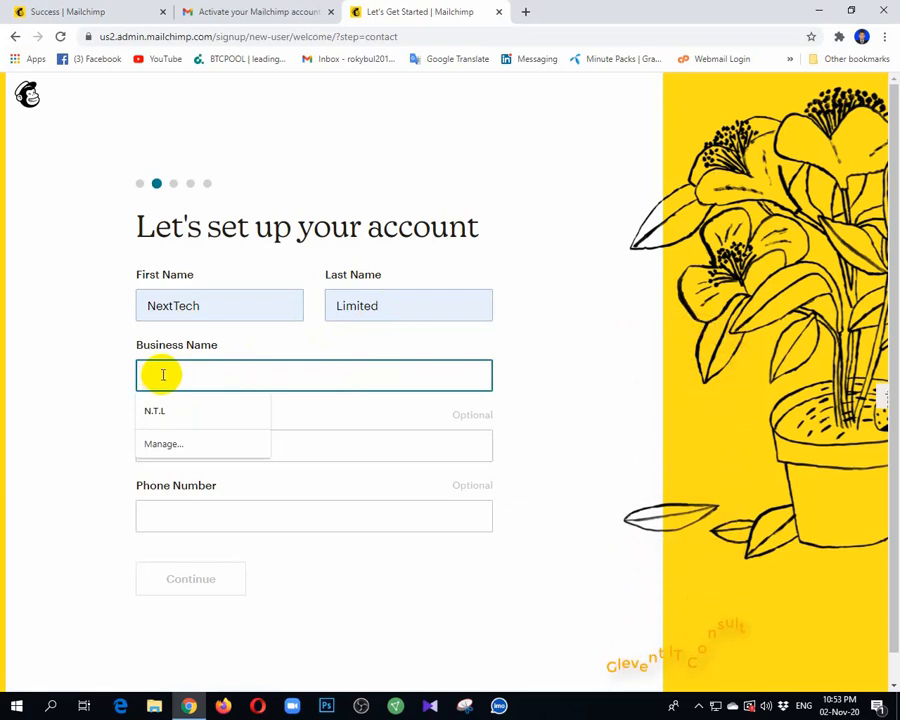
{"action": "type", "text": "Ne"}
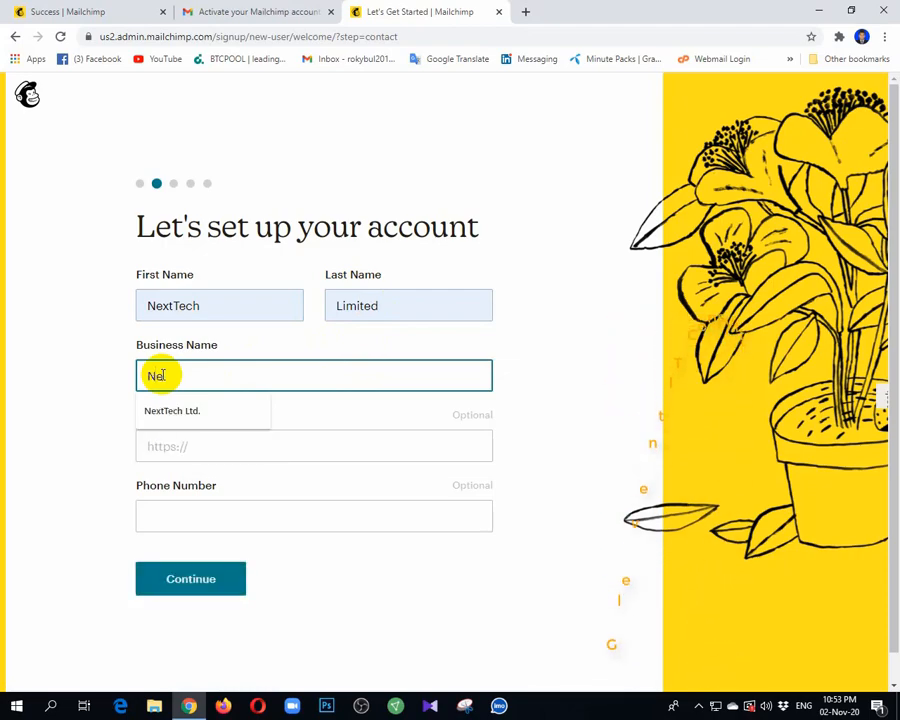
{"action": "left_click", "coordinate": [172, 410]}
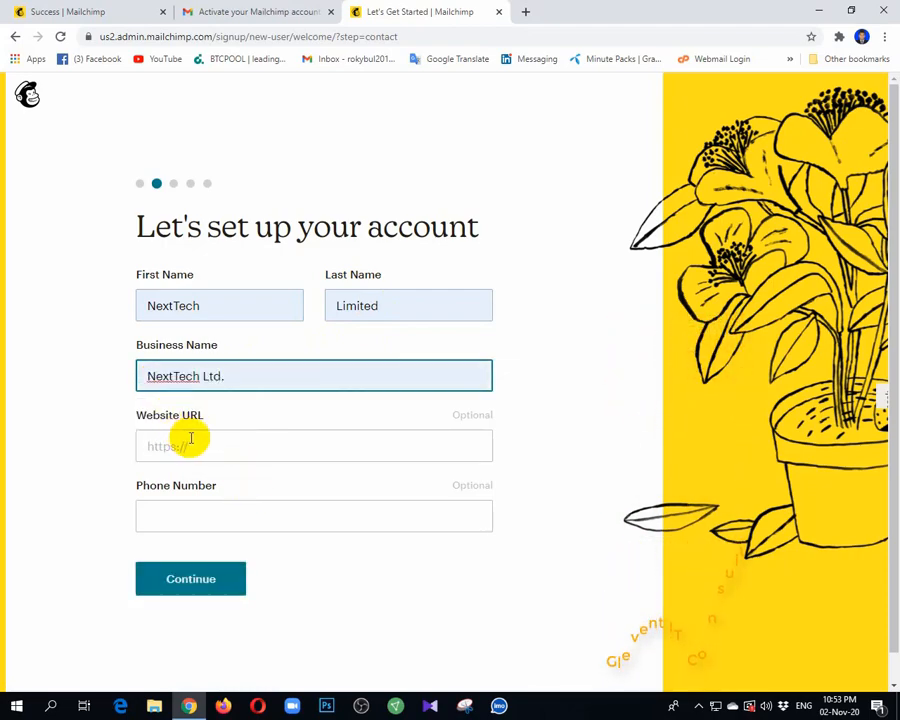
{"action": "left_click", "coordinate": [200, 448]}
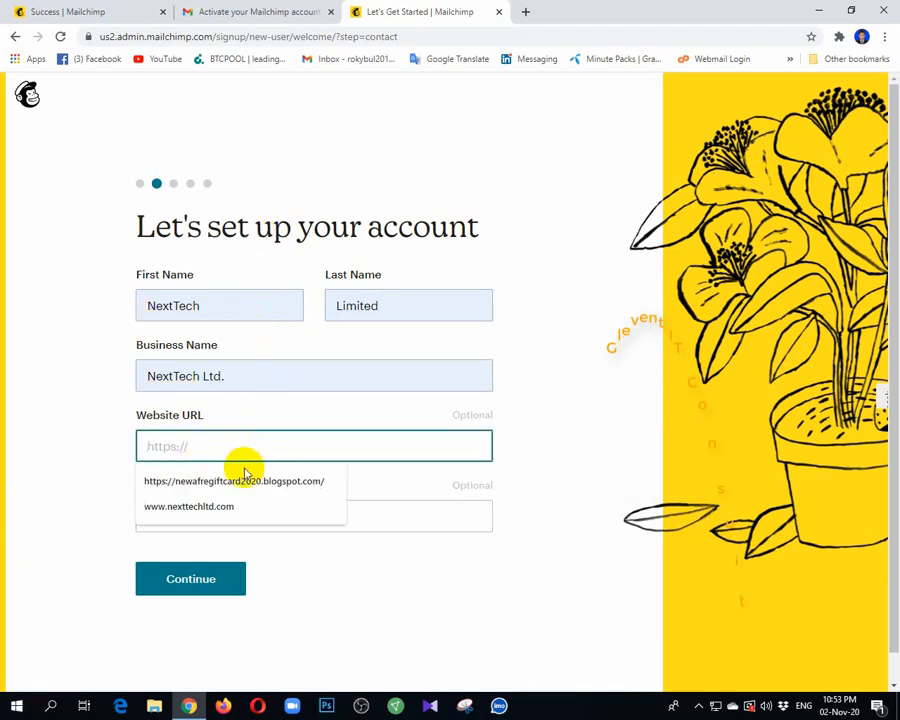
{"action": "left_click", "coordinate": [208, 505]}
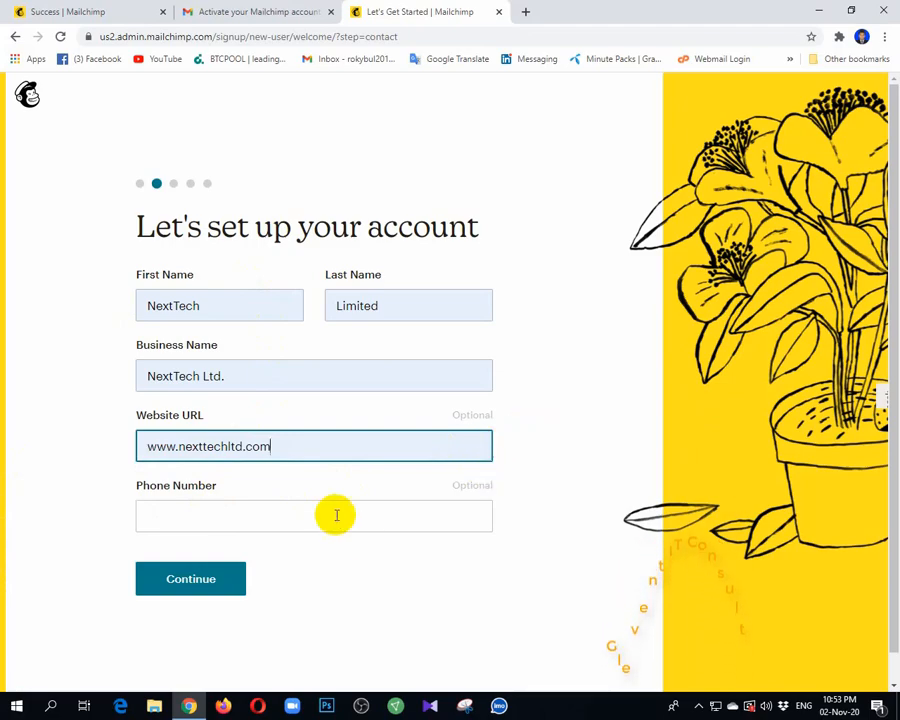
Fill in the phone number, agree to calls with special offers or services, and continue to the address form
{"action": "left_click", "coordinate": [209, 518]}
{"action": "left_click", "coordinate": [201, 549]}
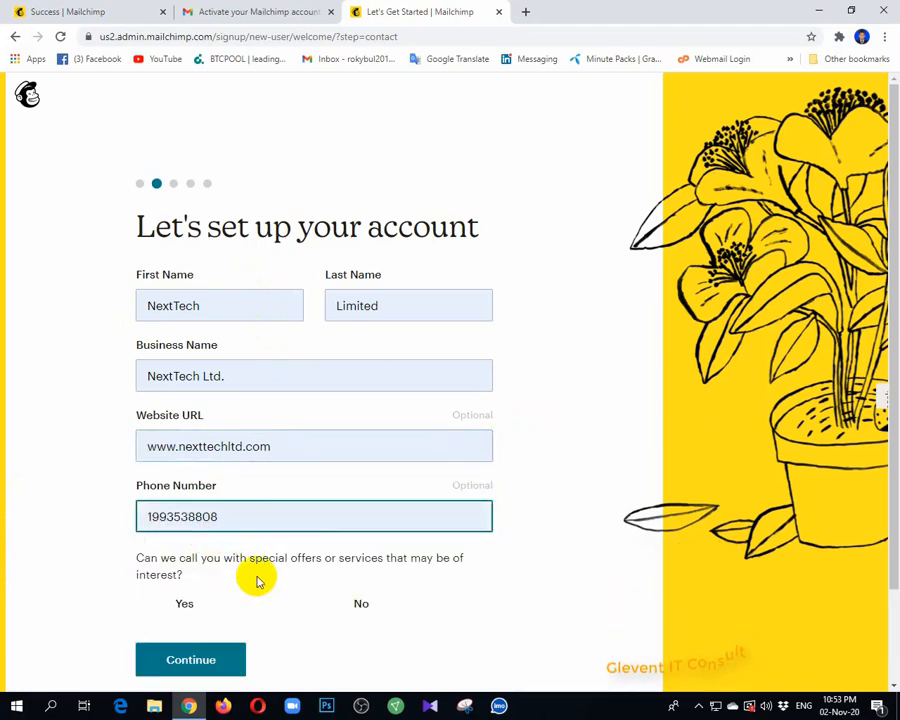
{"action": "left_click", "coordinate": [158, 601]}
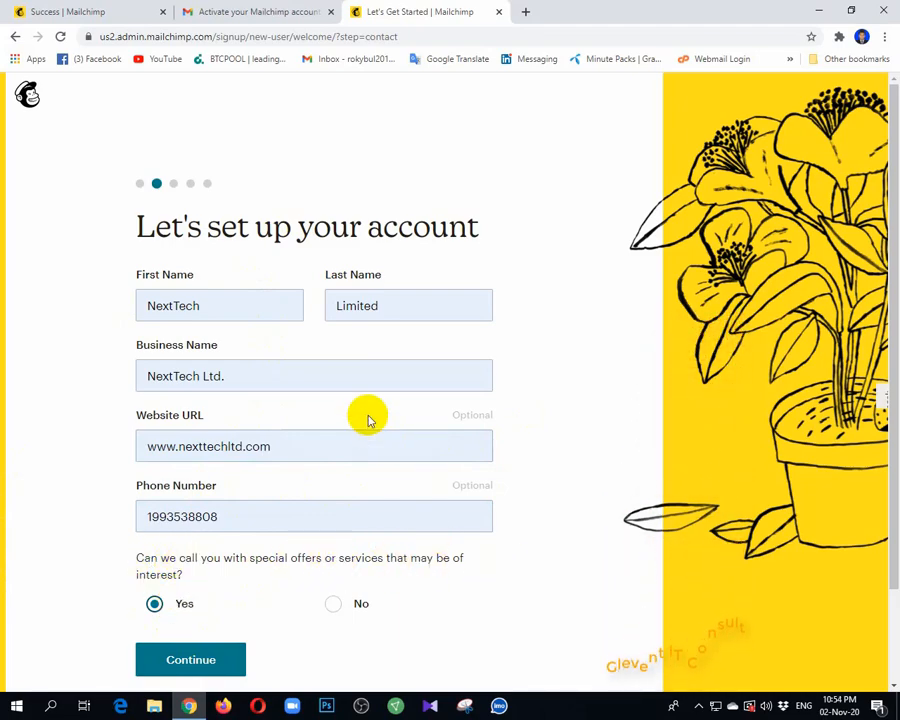
{"action": "left_click", "coordinate": [172, 664]}
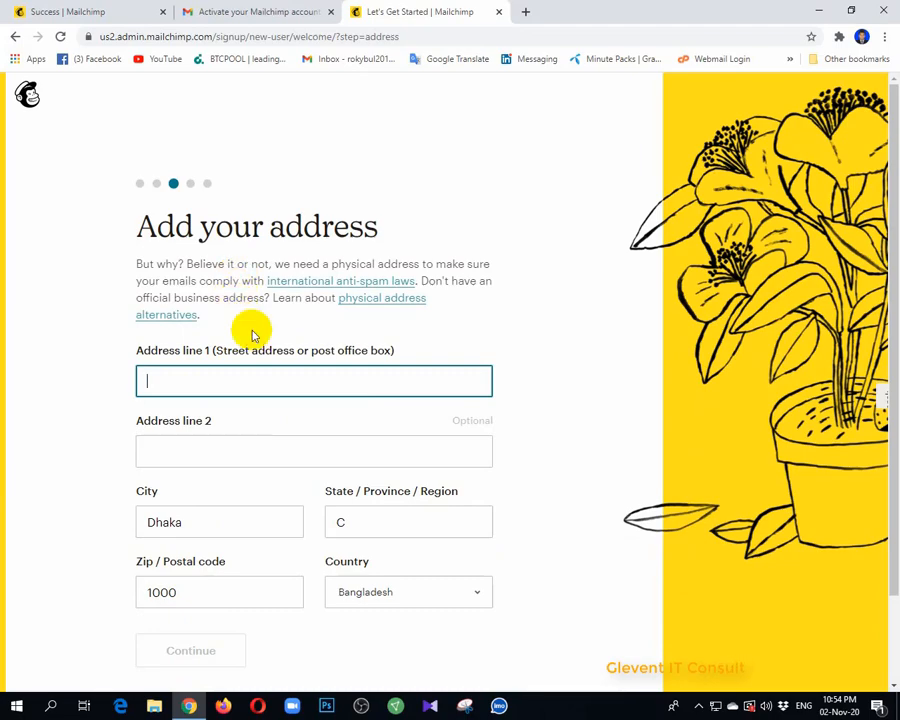
Fill in the business address with the saved address and submit it
{"action": "scroll", "coordinate": [216, 396], "scroll_direction": "down", "scroll_amount": 1}
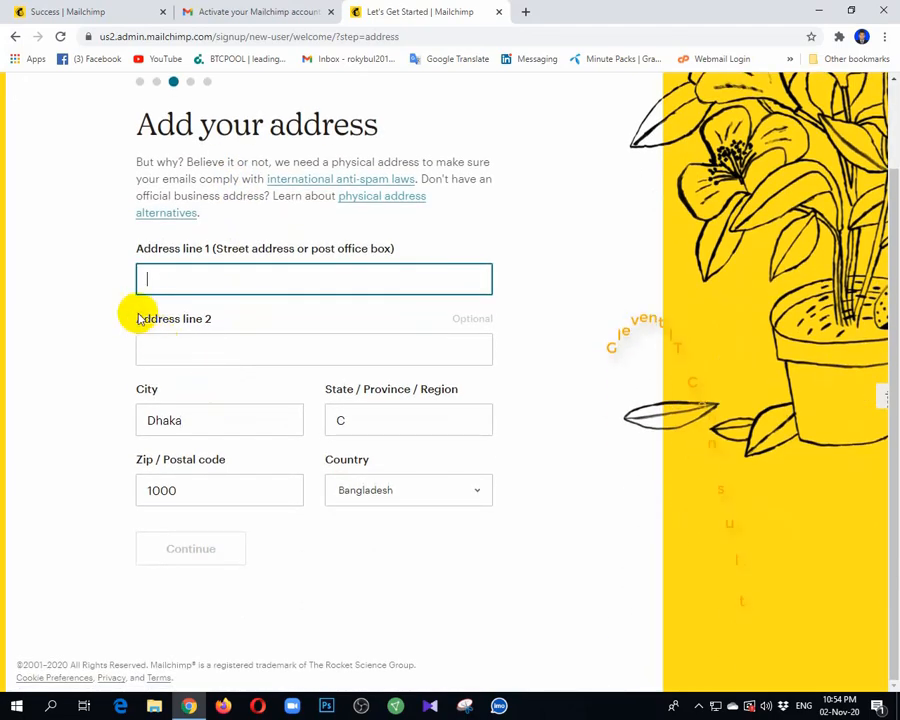
{"action": "left_click", "coordinate": [169, 283]}
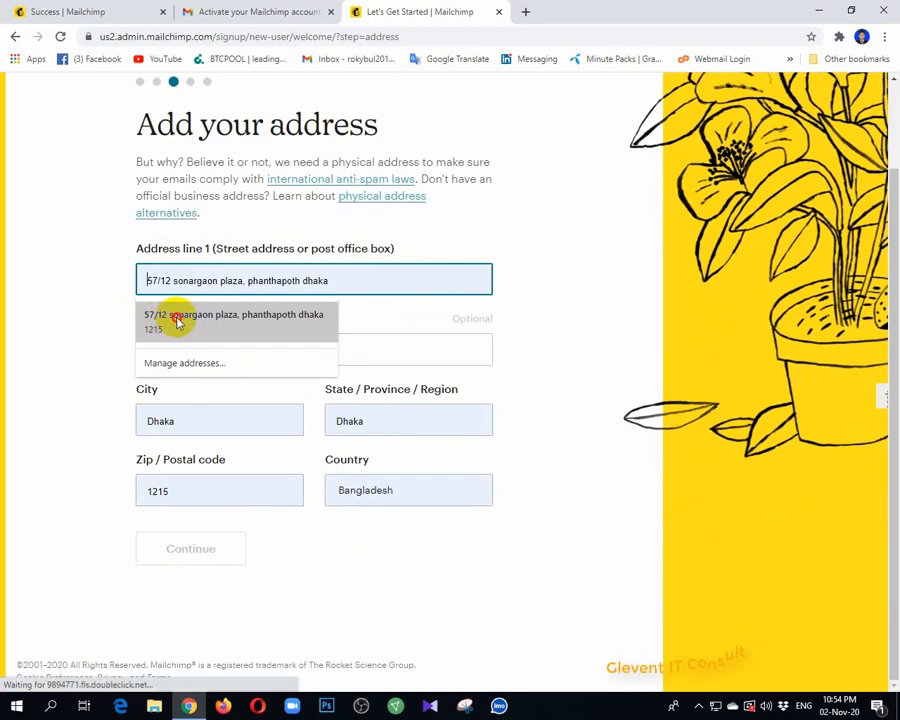
{"action": "left_click", "coordinate": [177, 321]}
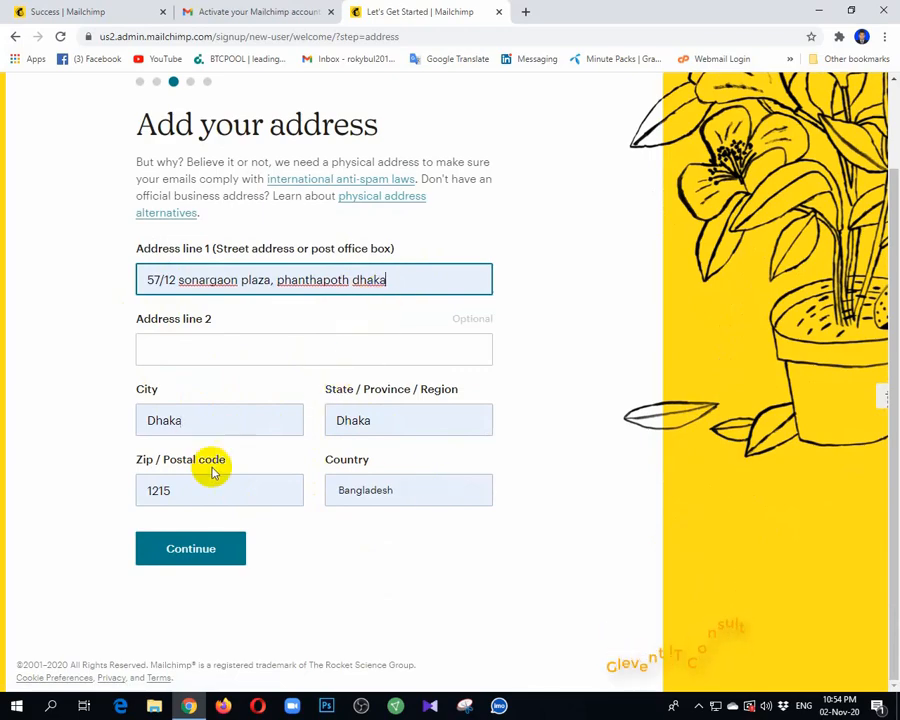
{"action": "left_click", "coordinate": [203, 548]}
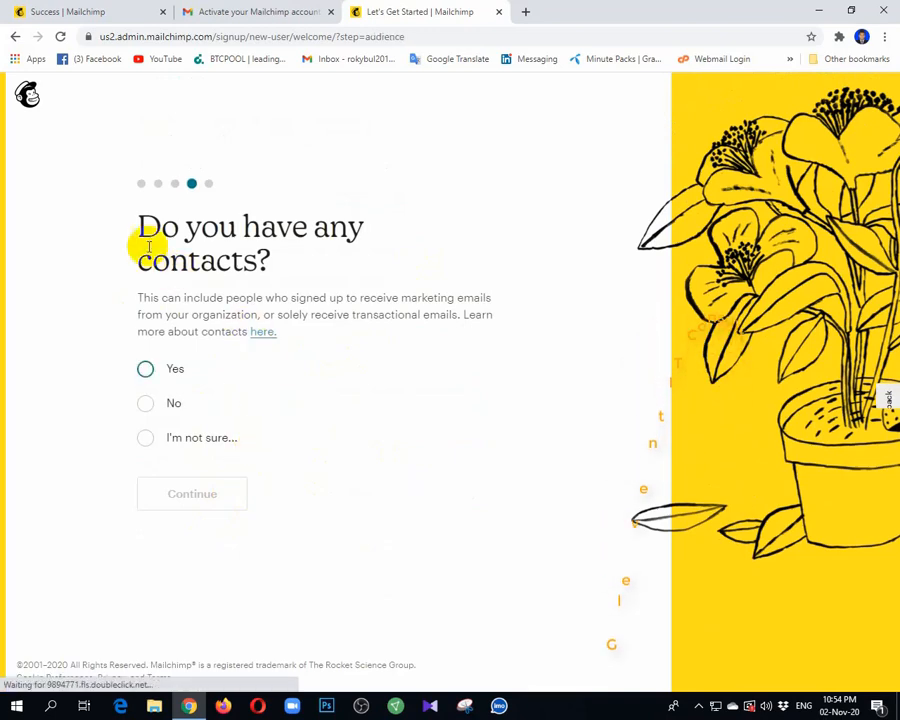
Answer No to the question about having any contacts and continue
{"action": "left_click_drag", "start_coordinate": [136, 224], "coordinate": [290, 256]}
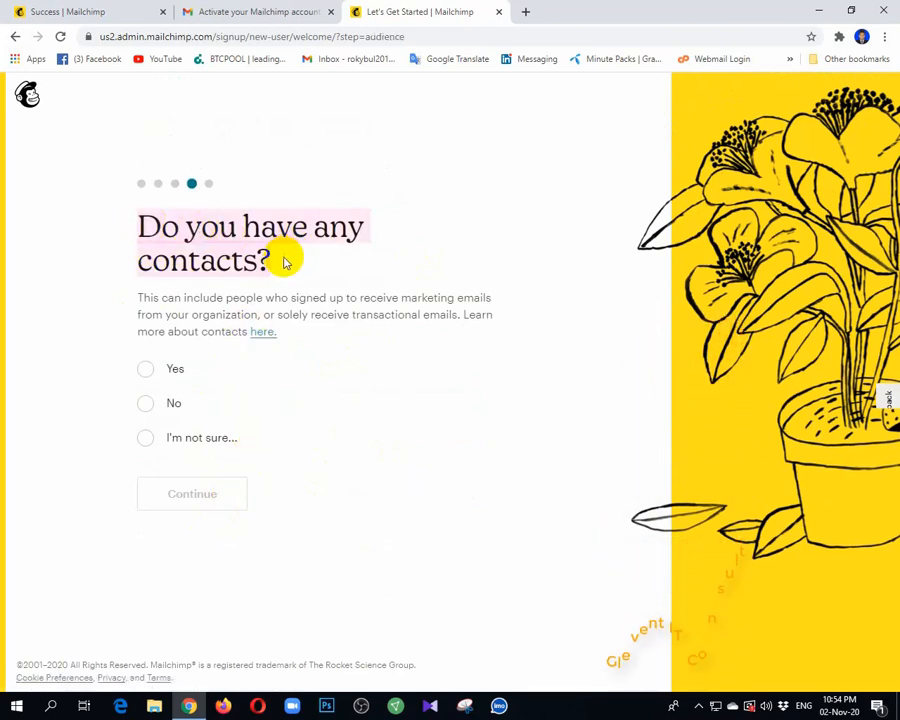
{"action": "left_click", "coordinate": [288, 264]}
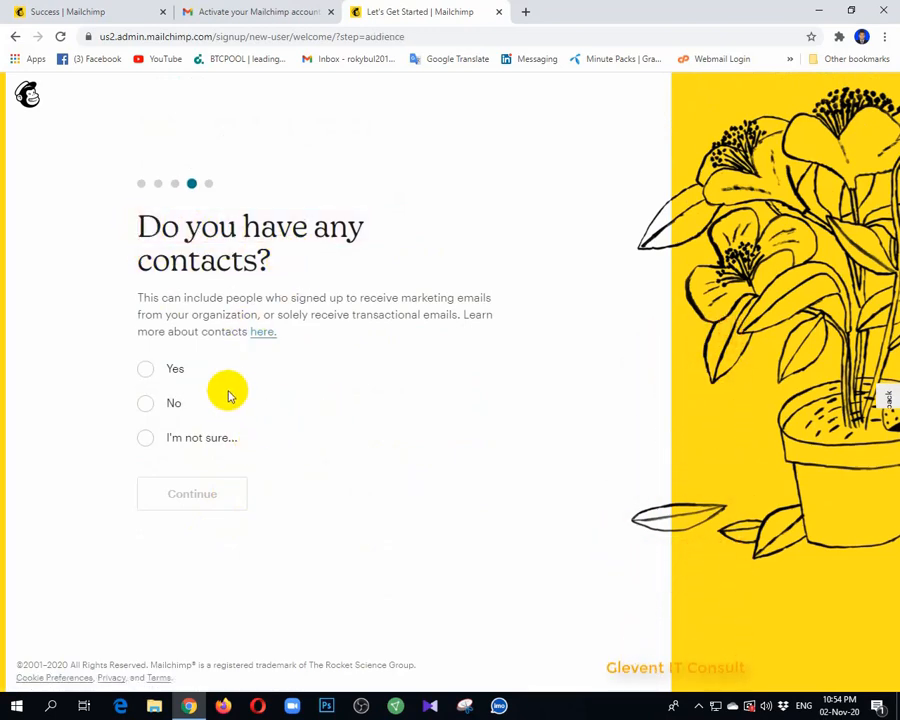
{"action": "left_click", "coordinate": [146, 404]}
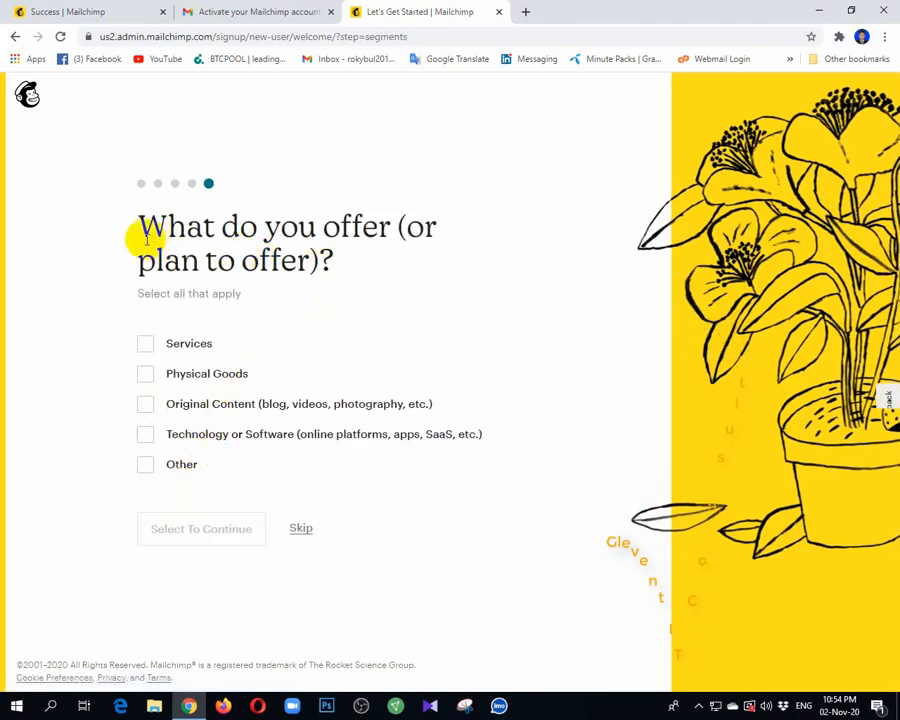
Choose Services as what the business offers and continue
{"action": "left_click_drag", "start_coordinate": [190, 237], "coordinate": [238, 244]}
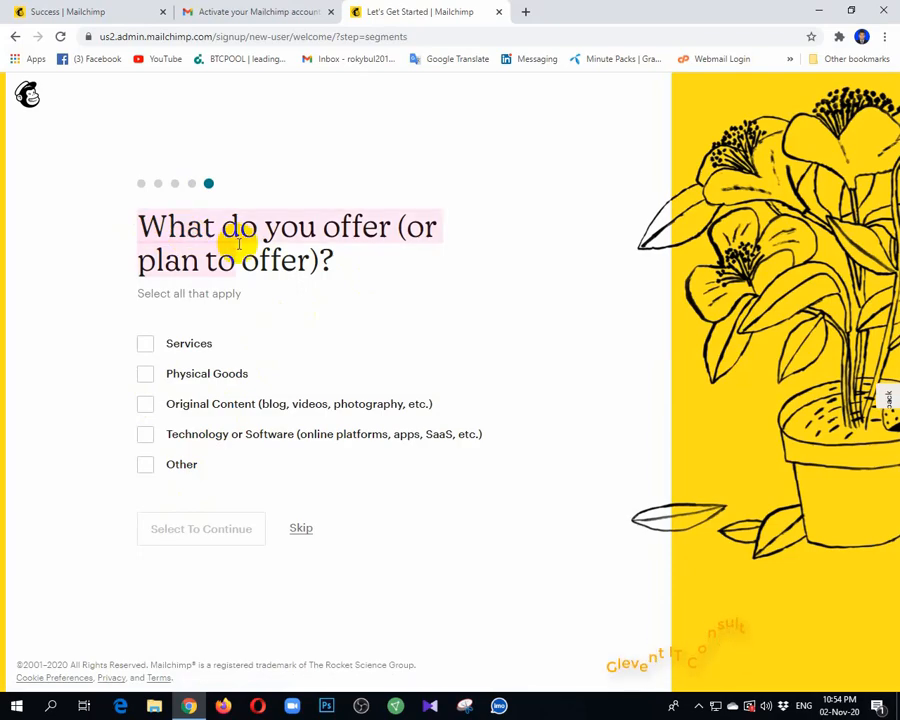
{"action": "left_click", "coordinate": [353, 264]}
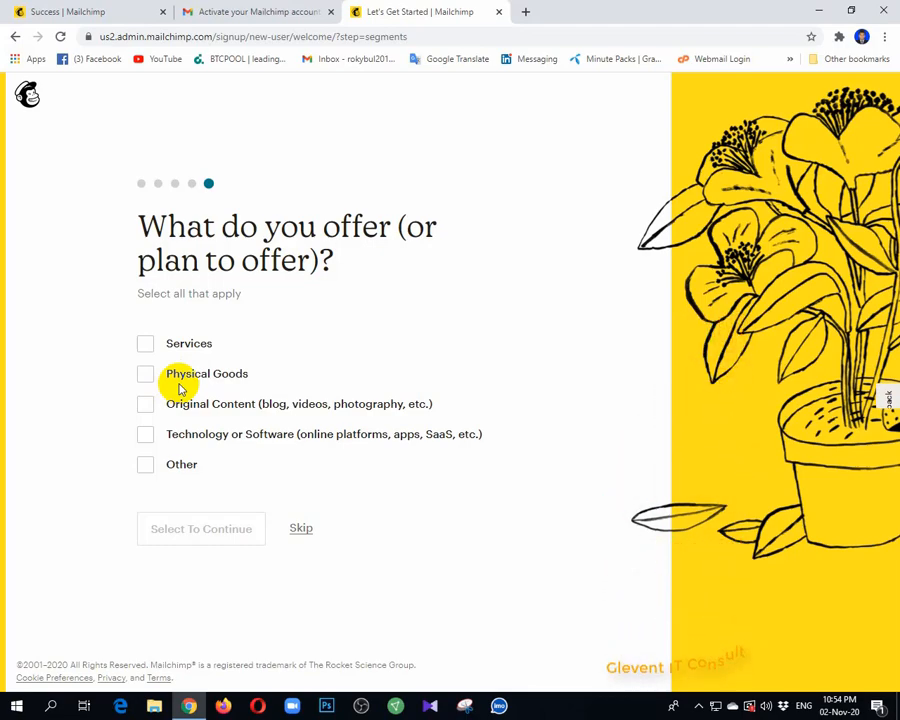
{"action": "left_click", "coordinate": [147, 344]}
{"action": "left_click", "coordinate": [175, 536]}
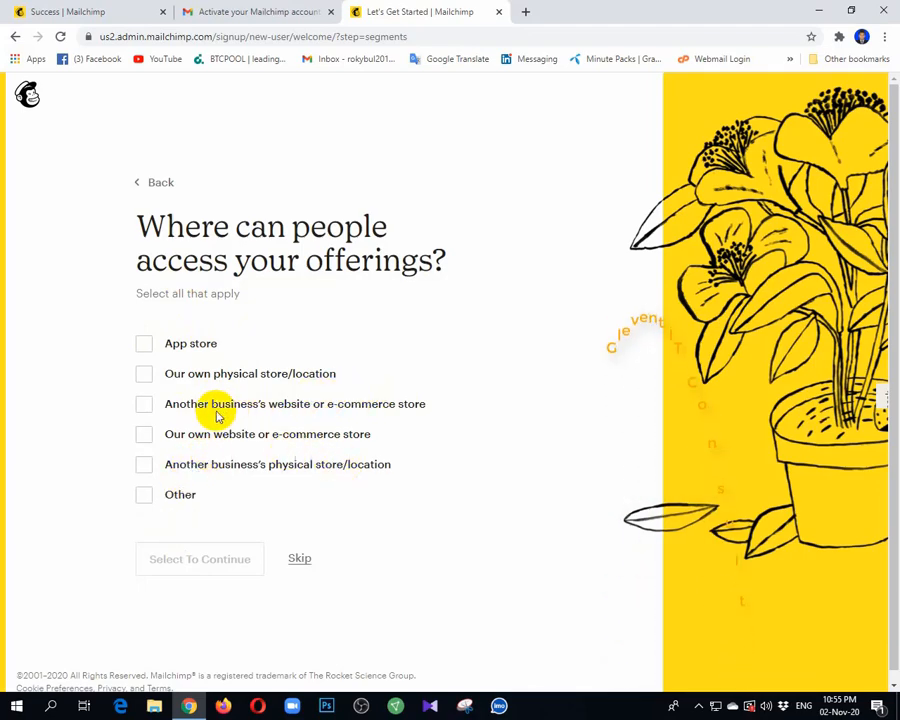
Set Another business's website or e-commerce store as where offerings are accessed, and finish the setup without subscribing to any newsletters
{"action": "left_click", "coordinate": [144, 404]}
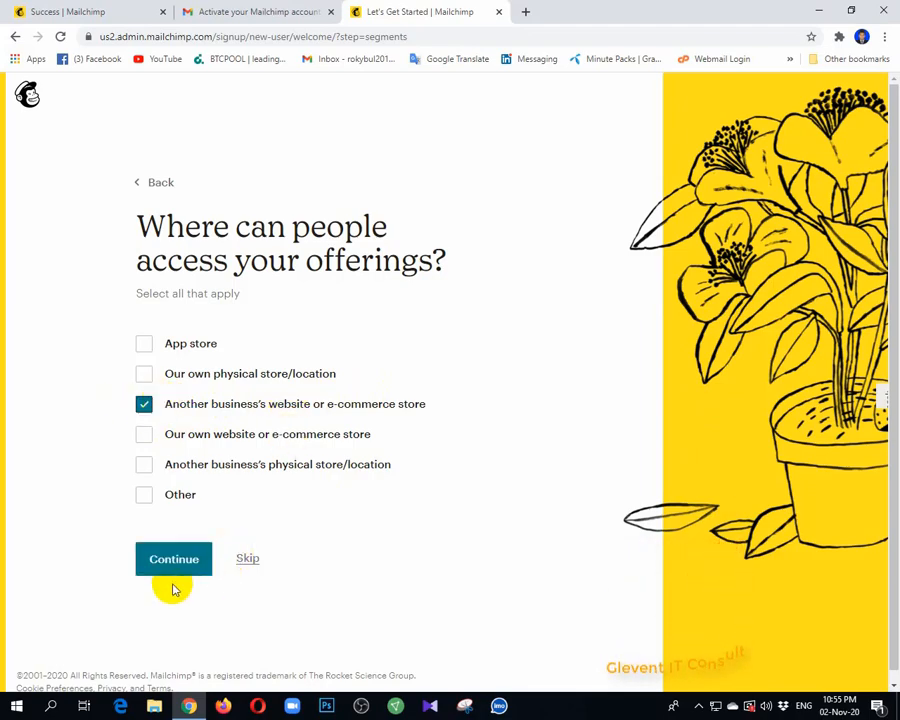
{"action": "left_click", "coordinate": [177, 570]}
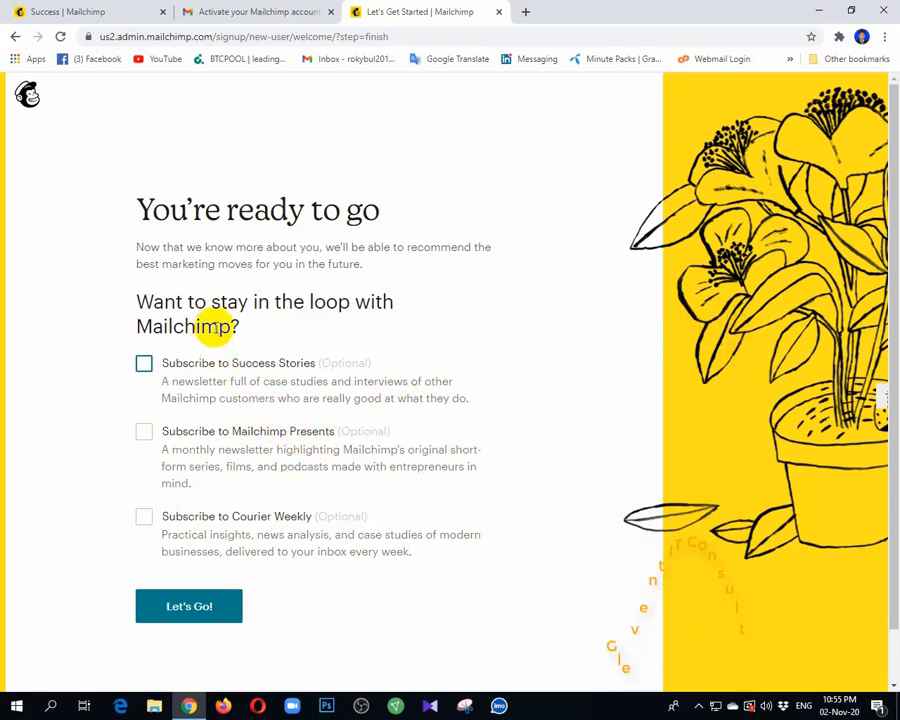
{"action": "left_click", "coordinate": [332, 381]}
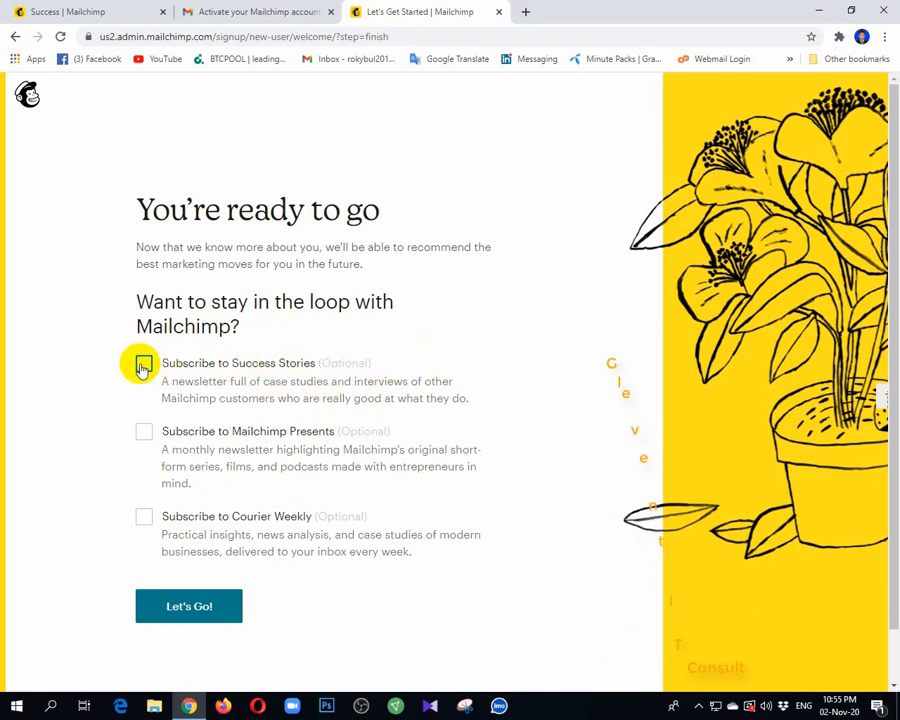
{"action": "left_click", "coordinate": [185, 617]}
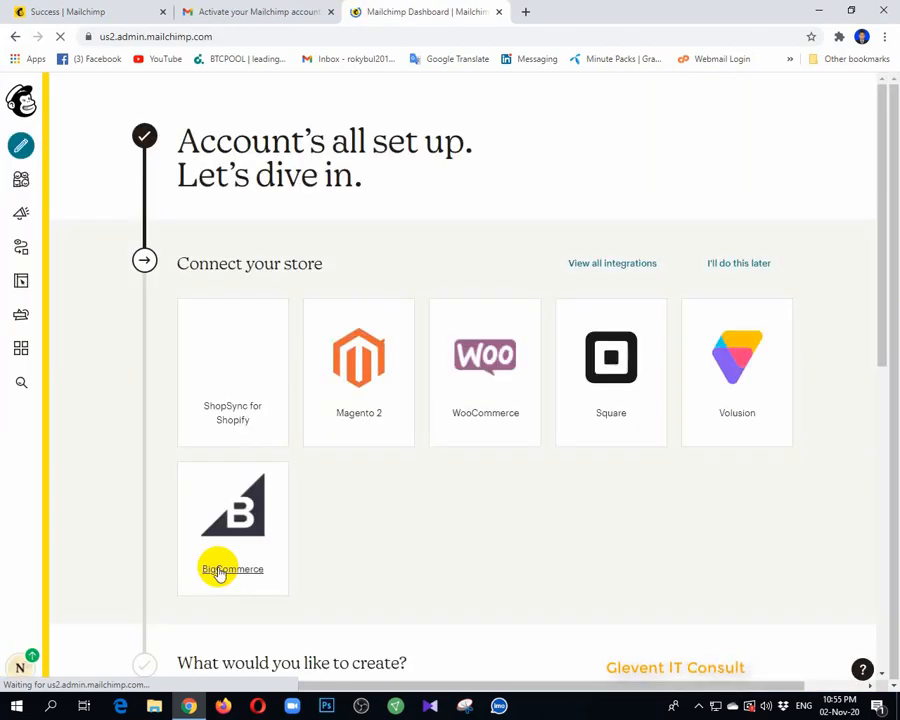
Open the audience dashboard and start importing contacts
{"action": "scroll", "coordinate": [504, 472], "scroll_direction": "down", "scroll_amount": 6}
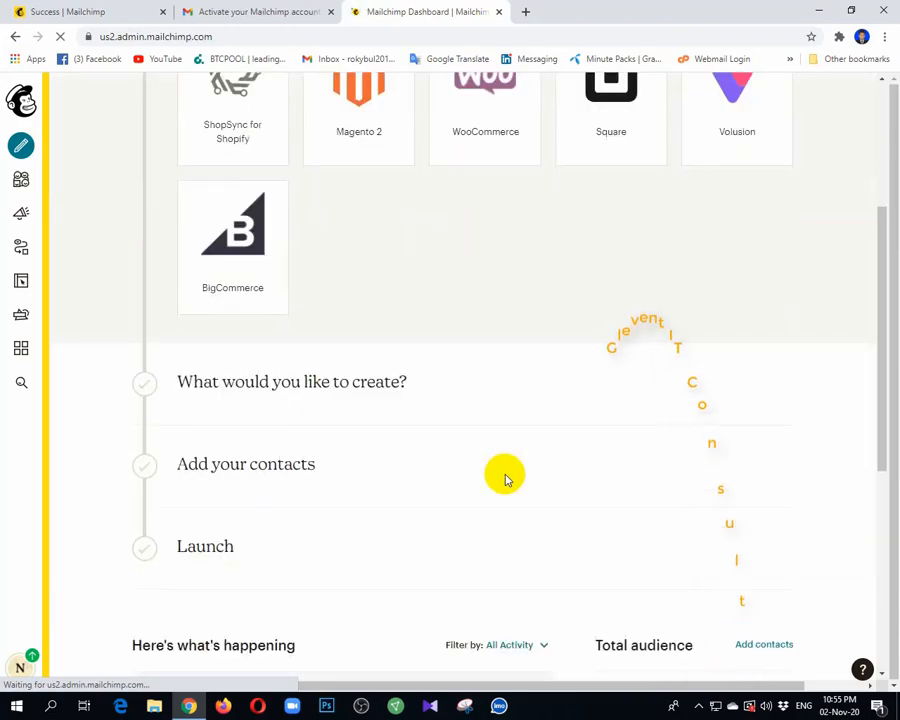
{"action": "scroll", "coordinate": [504, 476], "scroll_direction": "down", "scroll_amount": 1}
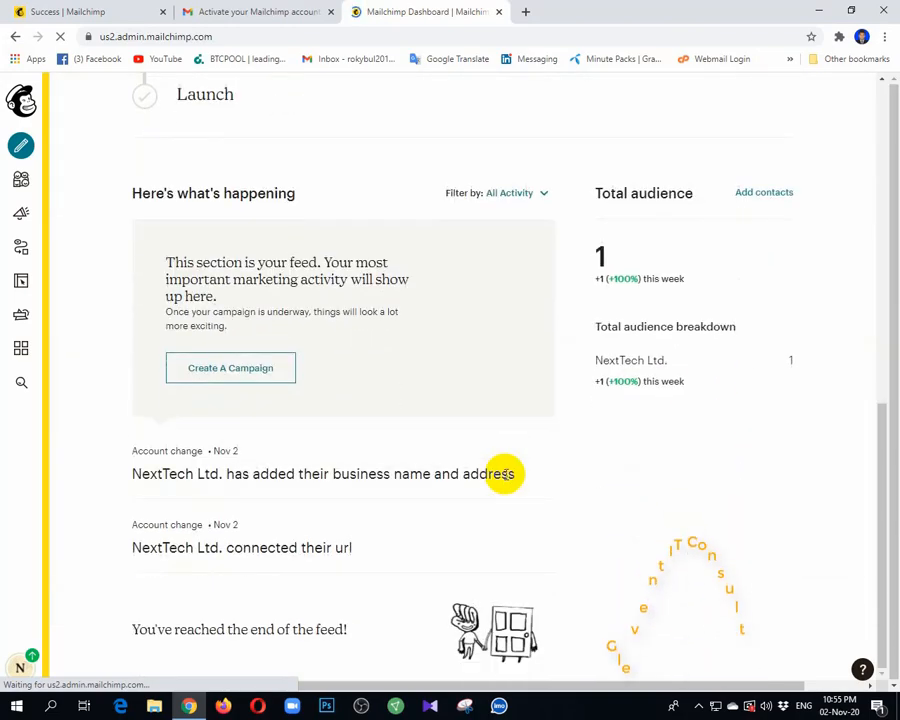
{"action": "left_click", "coordinate": [22, 181]}
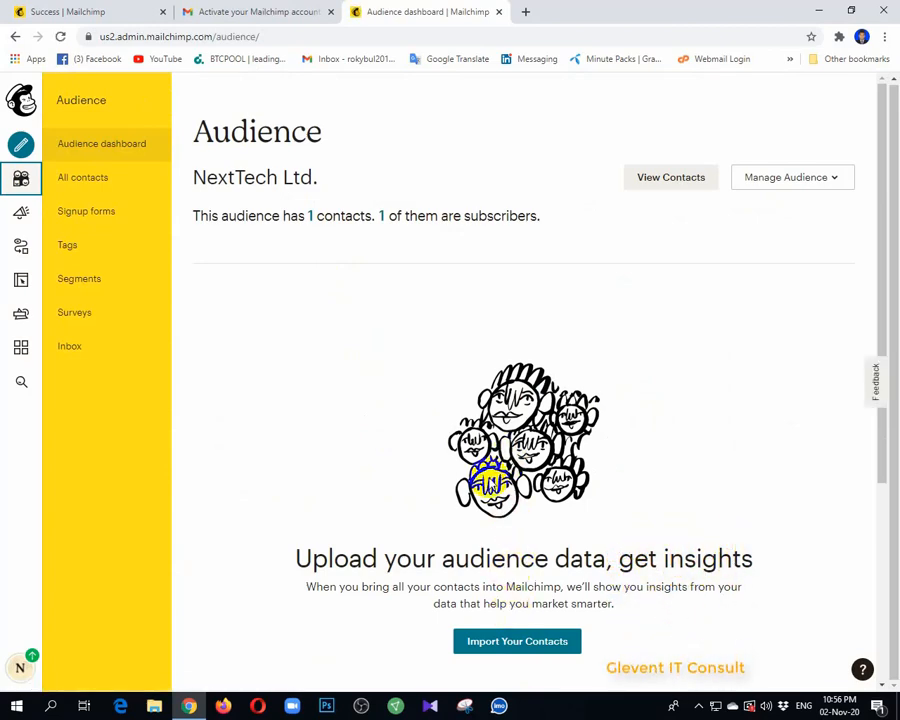
{"action": "scroll", "coordinate": [430, 395], "scroll_direction": "down", "scroll_amount": 2}
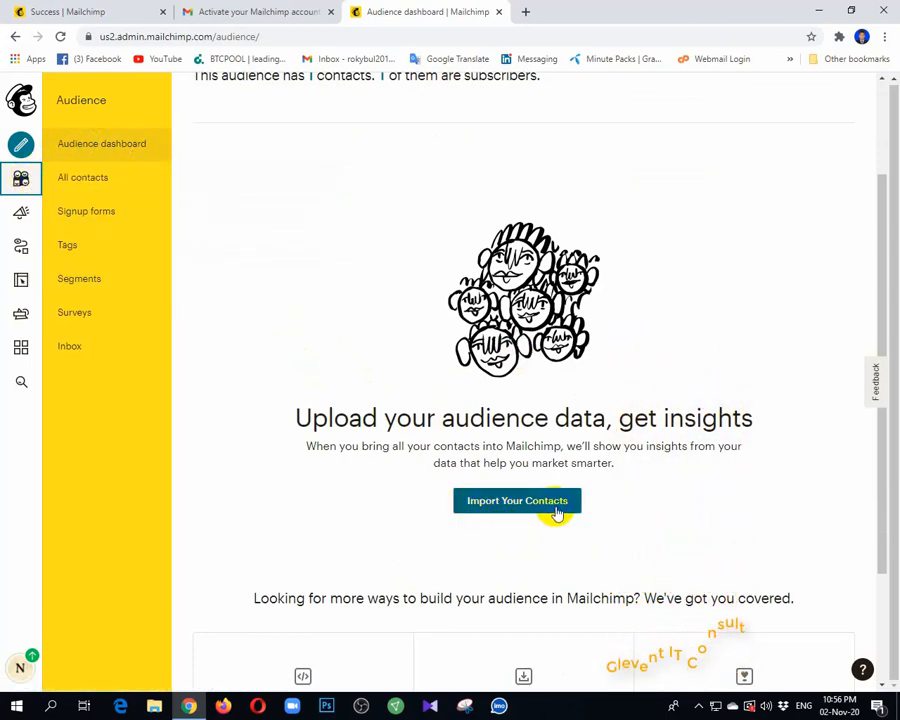
{"action": "left_click", "coordinate": [512, 505]}
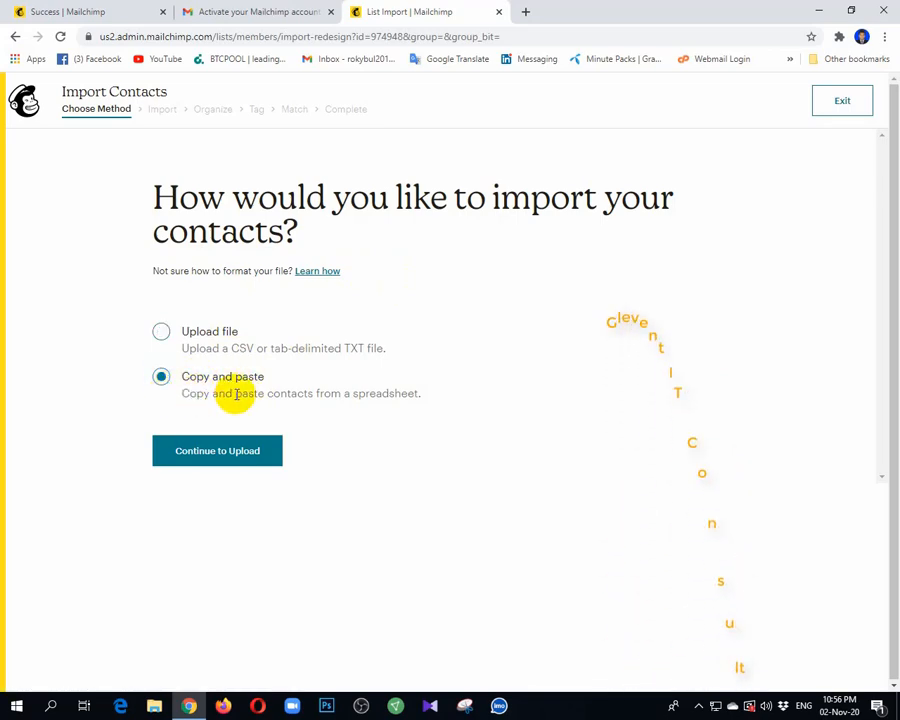
Open the 1995-4000.xlsx workbook from the desktop in Excel and select the e-mail addresses in A2:A19
{"action": "left_click", "coordinate": [819, 10]}
{"action": "left_click", "coordinate": [449, 176]}
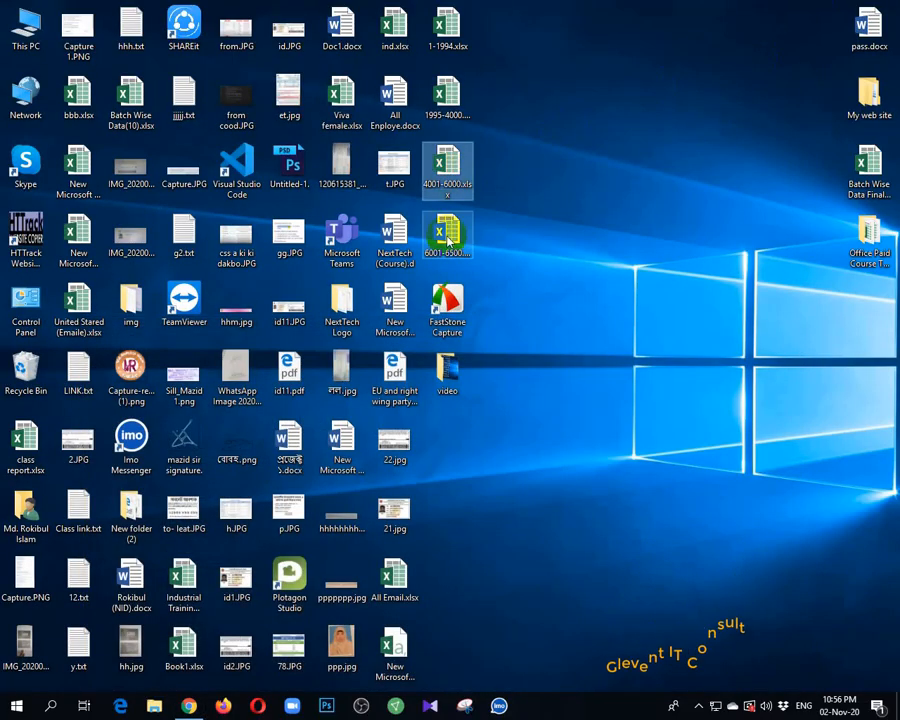
{"action": "left_click", "coordinate": [456, 113]}
{"action": "double_click", "coordinate": [456, 113]}
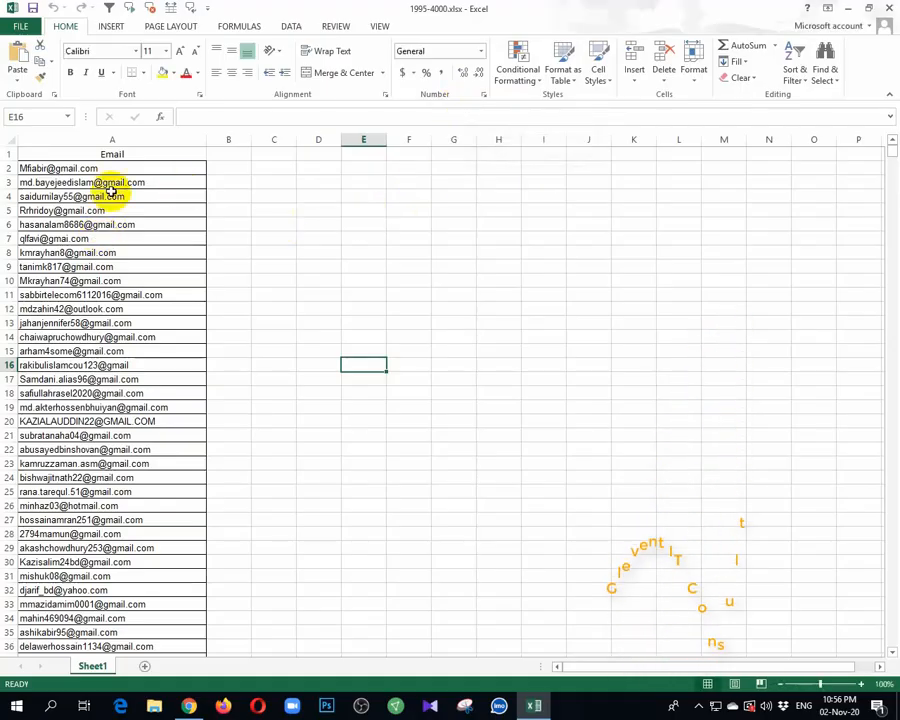
{"action": "left_click_drag", "start_coordinate": [120, 170], "coordinate": [180, 408]}
Return to Mailchimp's contact import in Chrome and choose Upload file as the import method
{"action": "left_click", "coordinate": [190, 706]}
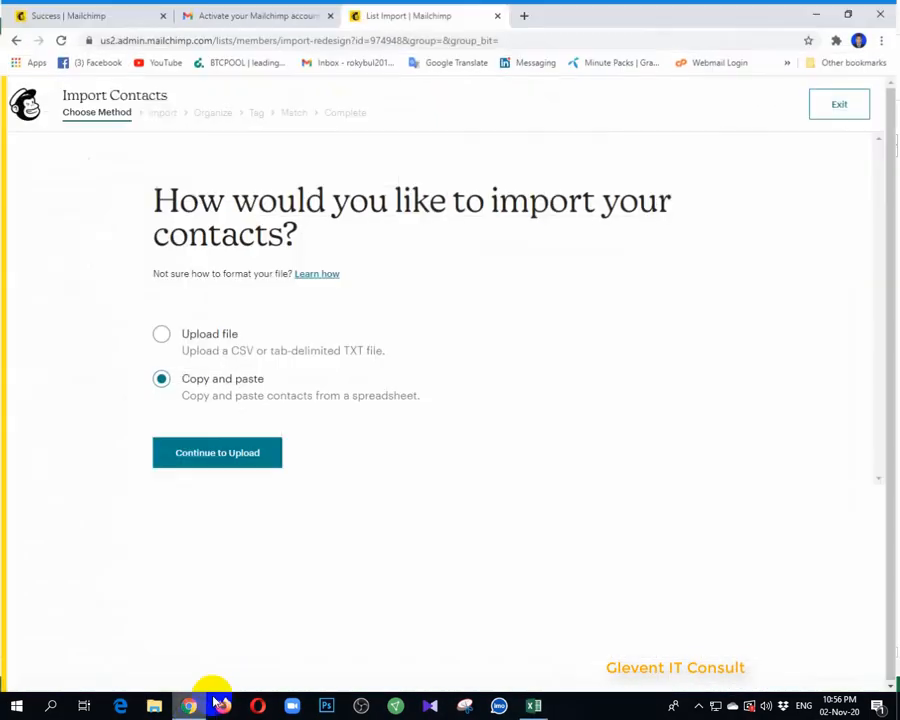
{"action": "left_click", "coordinate": [160, 331]}
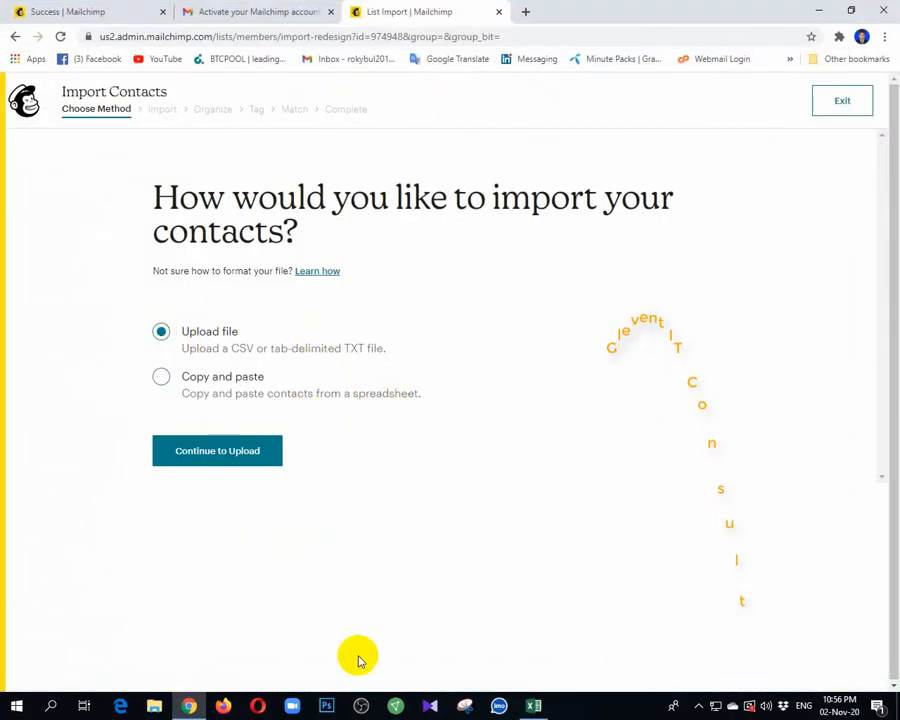
{"action": "left_click", "coordinate": [534, 706]}
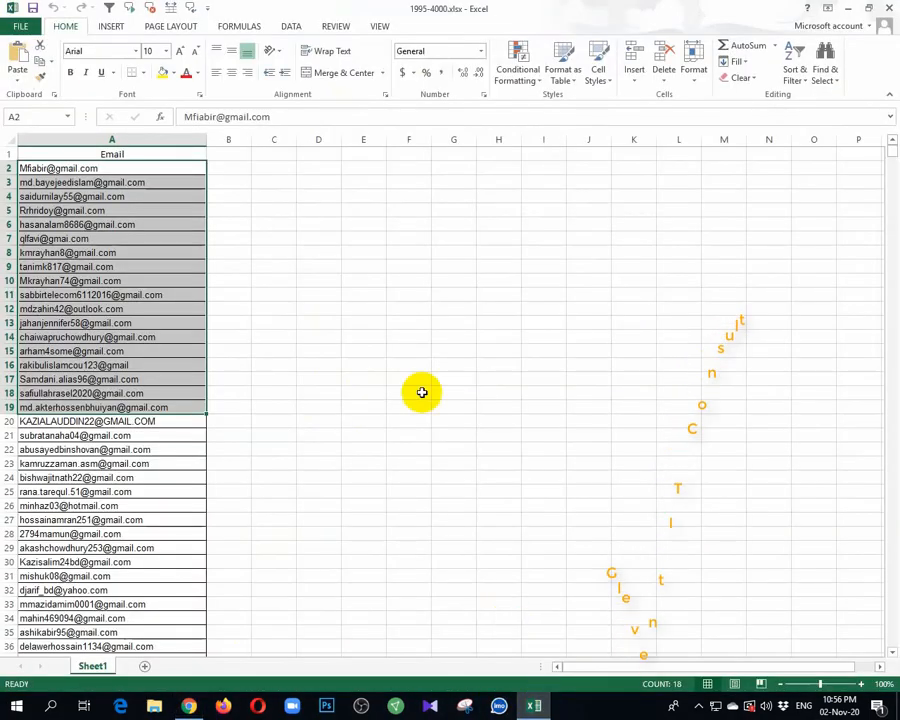
{"action": "left_click", "coordinate": [189, 706]}
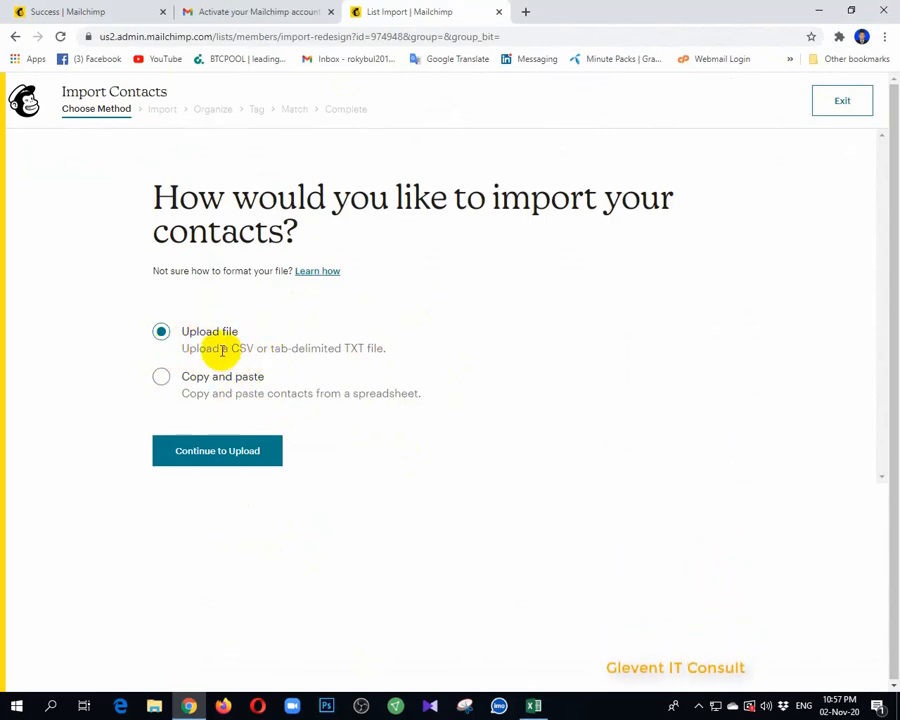
{"action": "left_click_drag", "start_coordinate": [181, 347], "coordinate": [381, 347]}
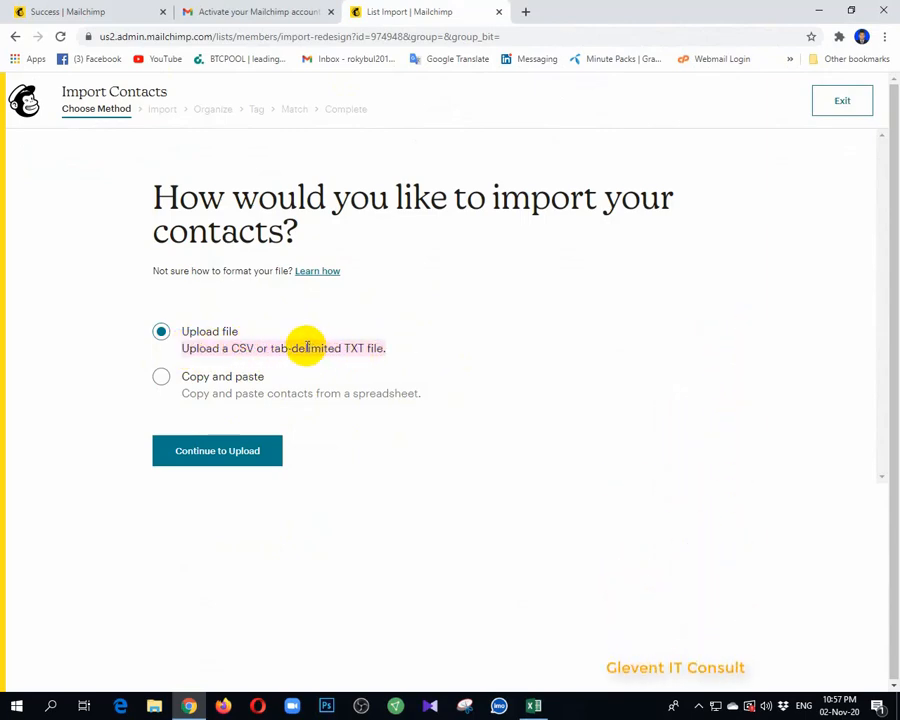
{"action": "left_click", "coordinate": [474, 320]}
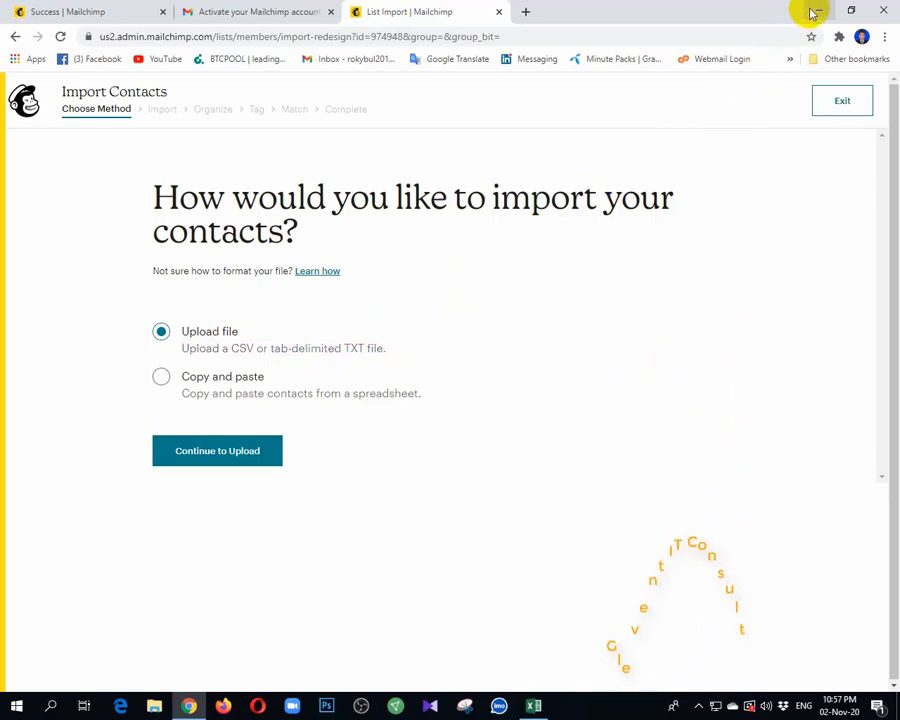
Switch back to Excel and close the 1995-4000.xlsx workbook
{"action": "left_click", "coordinate": [826, 8]}
{"action": "left_click", "coordinate": [446, 186]}
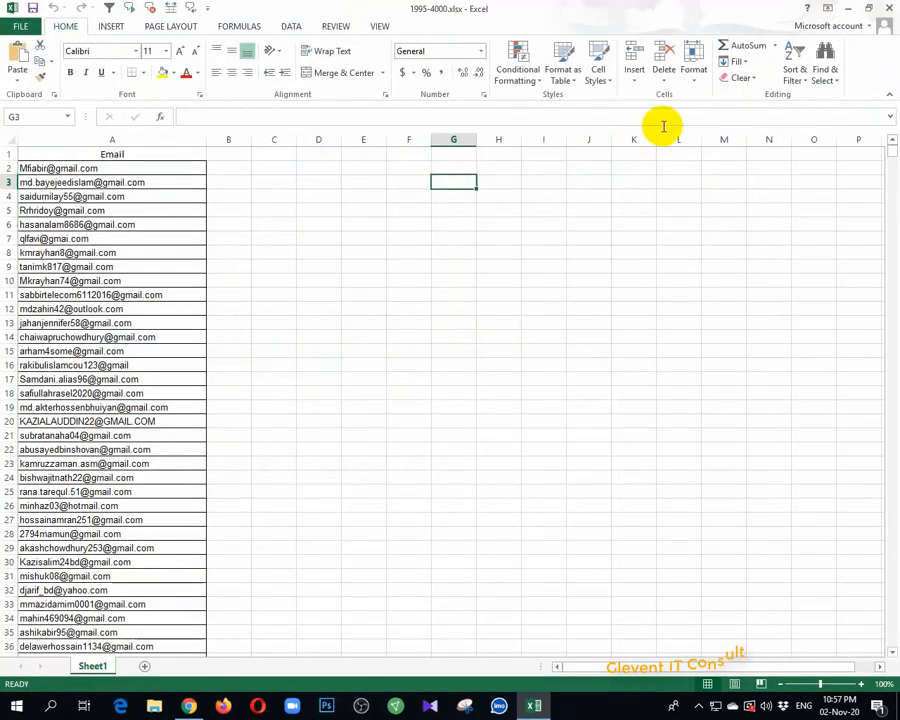
{"action": "left_click", "coordinate": [890, 8]}
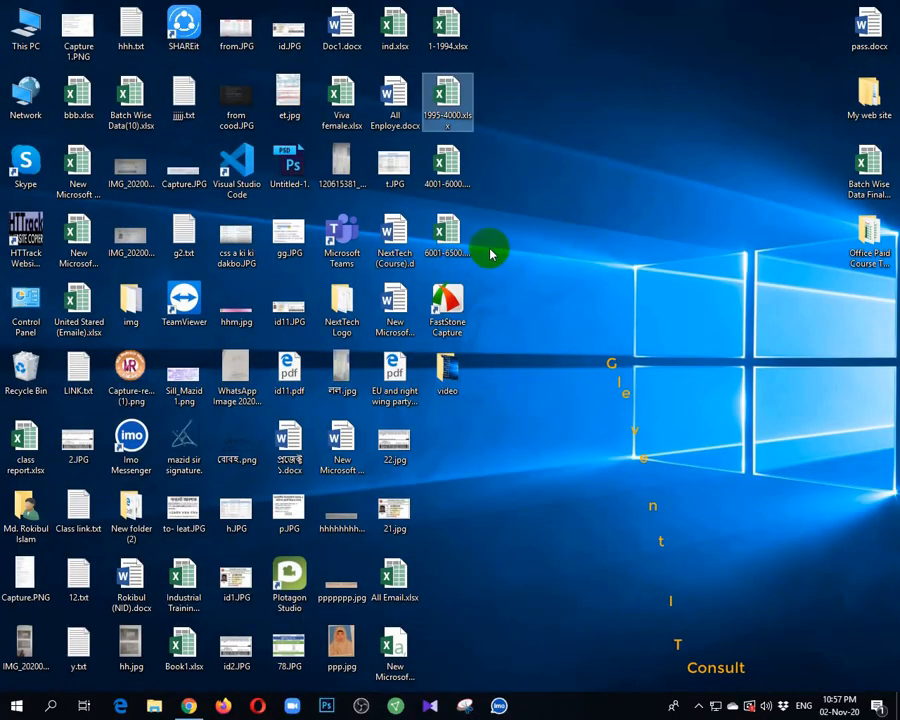
Check the file name and extension of 4001-6000.xlsx on the desktop in its file properties
{"action": "right_click", "coordinate": [441, 169]}
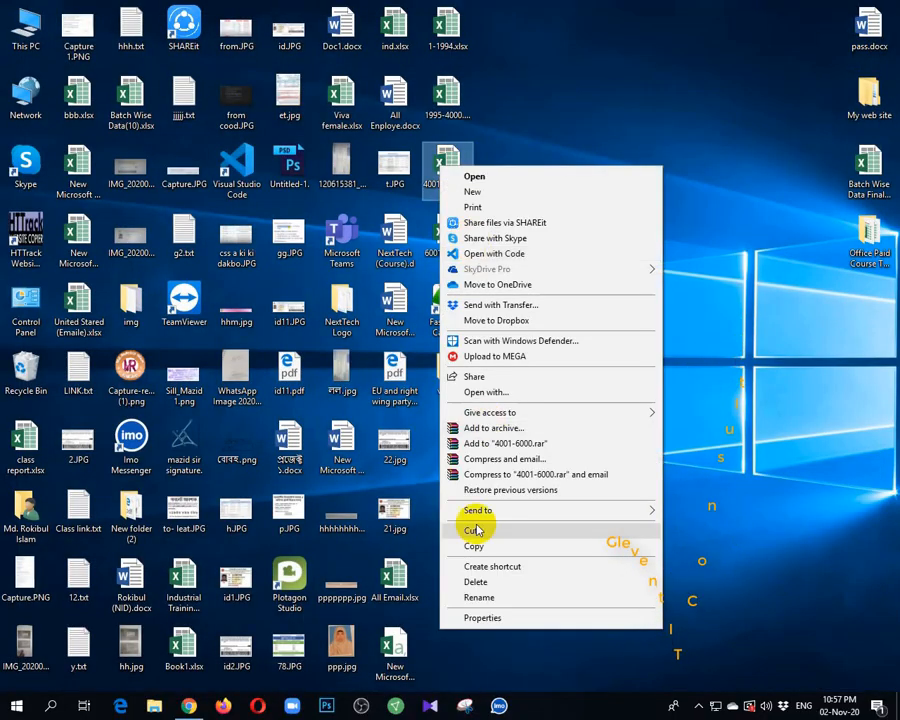
{"action": "left_click", "coordinate": [480, 618]}
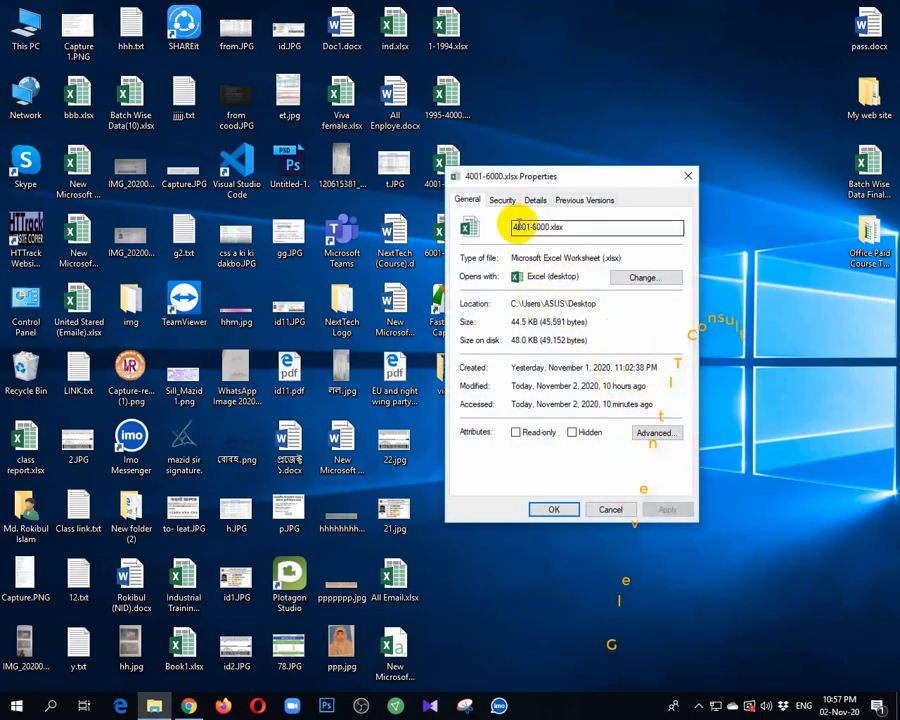
{"action": "left_click", "coordinate": [553, 229]}
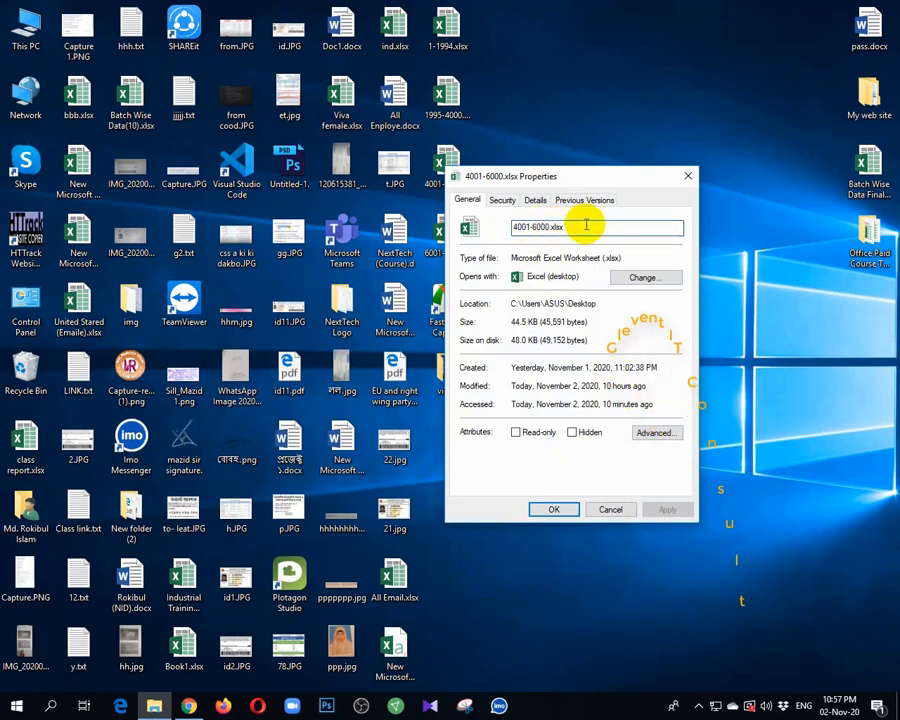
{"action": "left_click", "coordinate": [566, 230]}
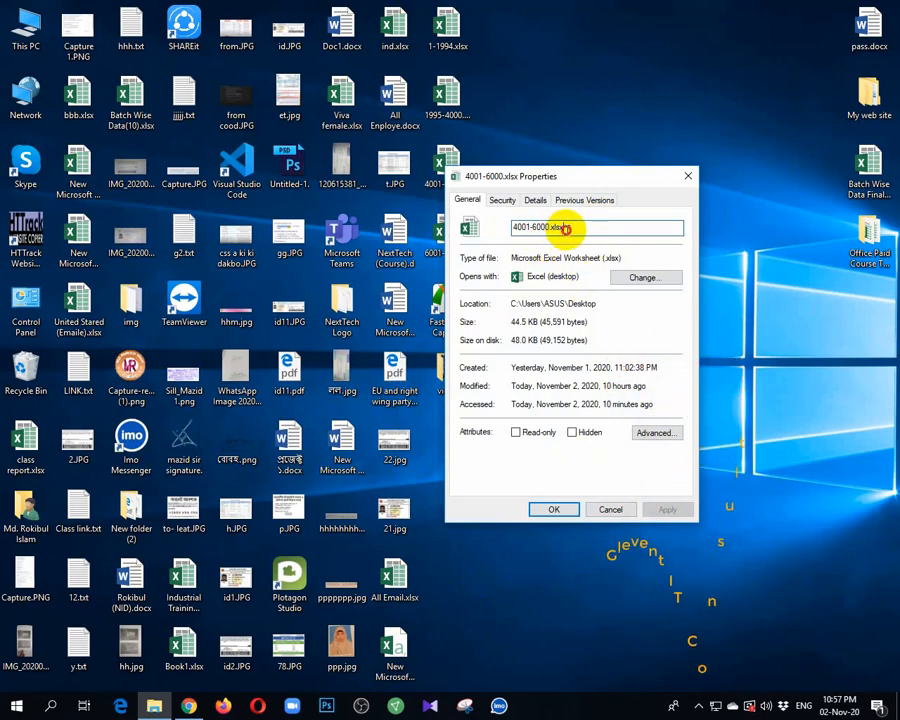
{"action": "left_click", "coordinate": [691, 178]}
Return to Chrome and search Google for "xlsx to csv" in a new tab
{"action": "left_click", "coordinate": [188, 704]}
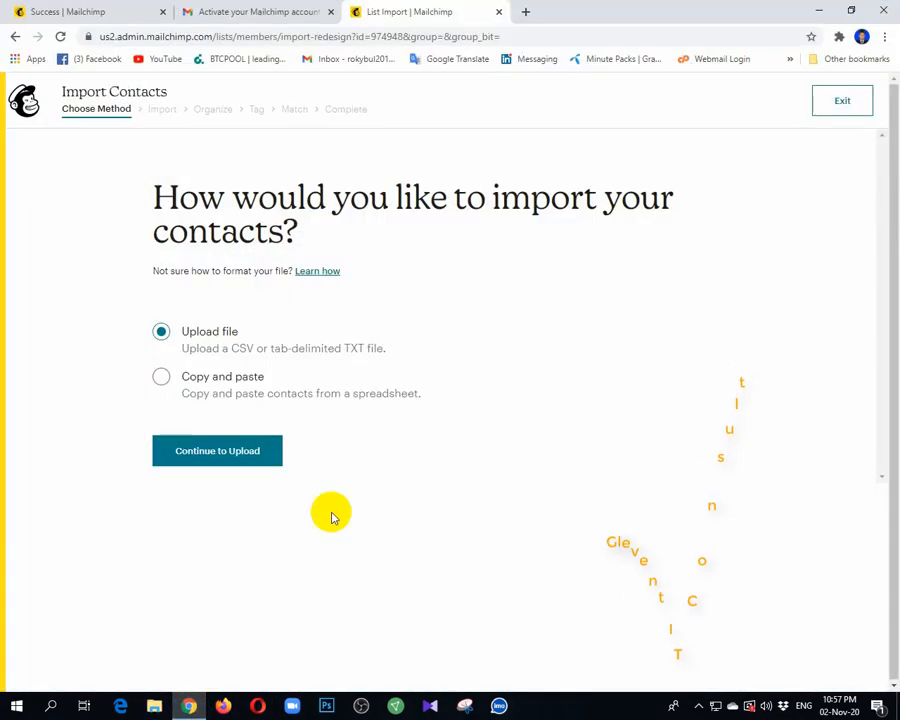
{"action": "left_click", "coordinate": [526, 11]}
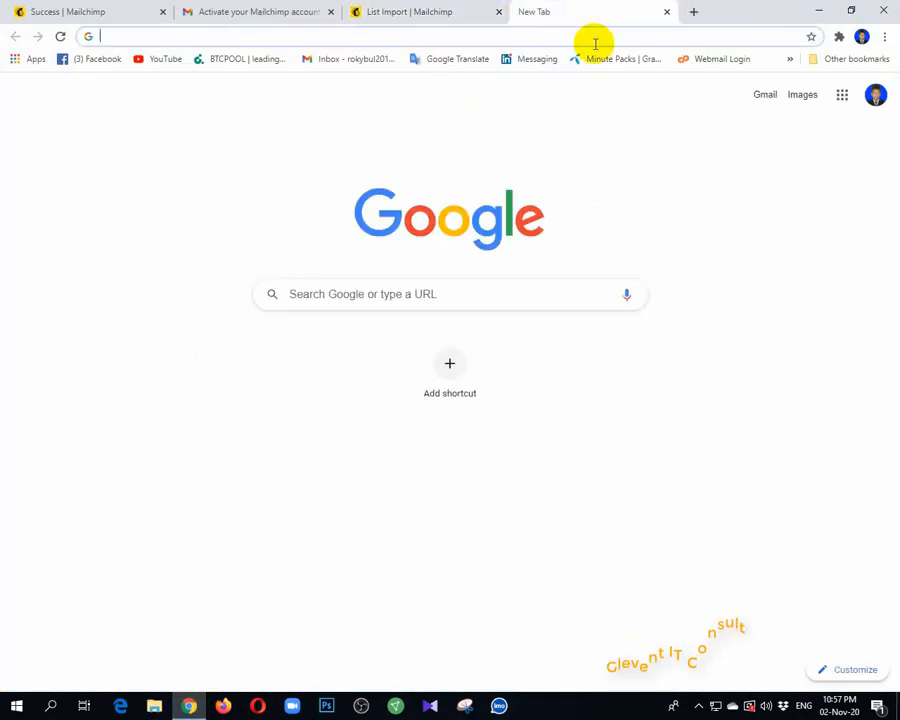
{"action": "type", "text": "l"}
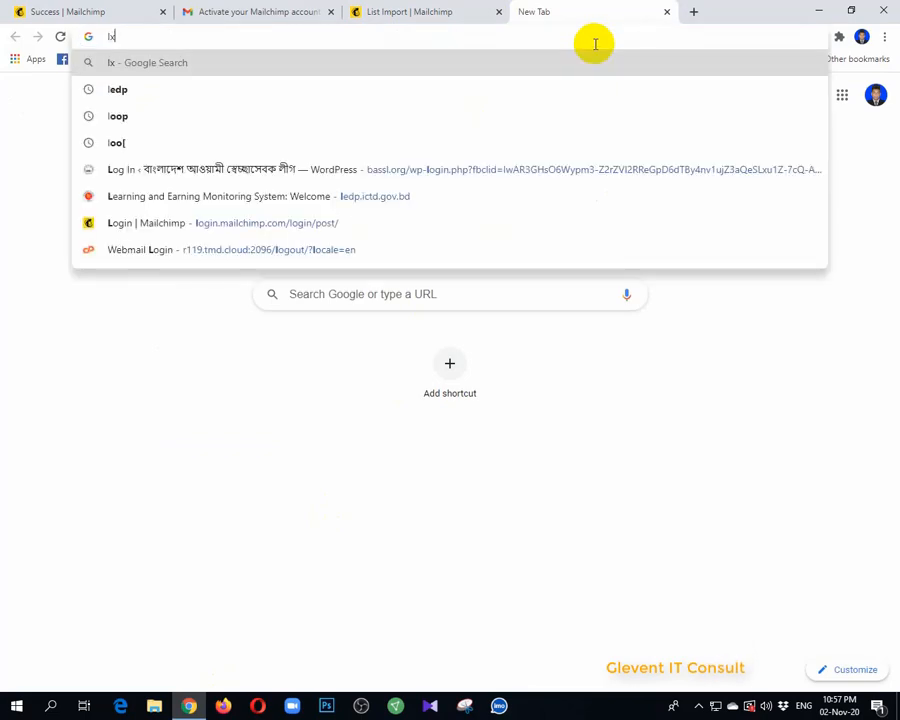
{"action": "key", "text": "BackSpace"}
{"action": "type", "text": "x"}
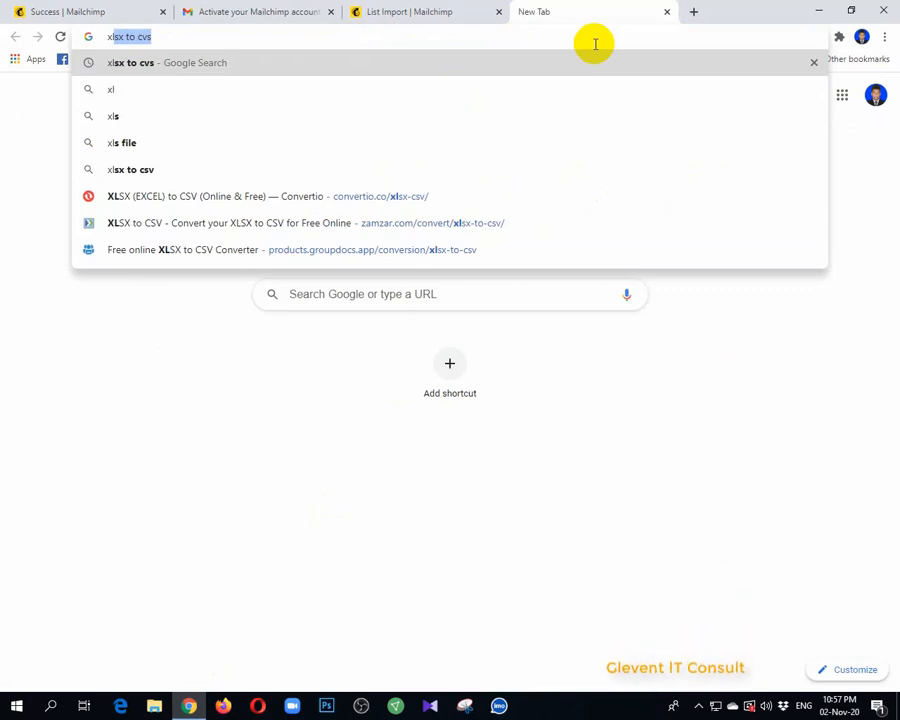
{"action": "type", "text": "ls"}
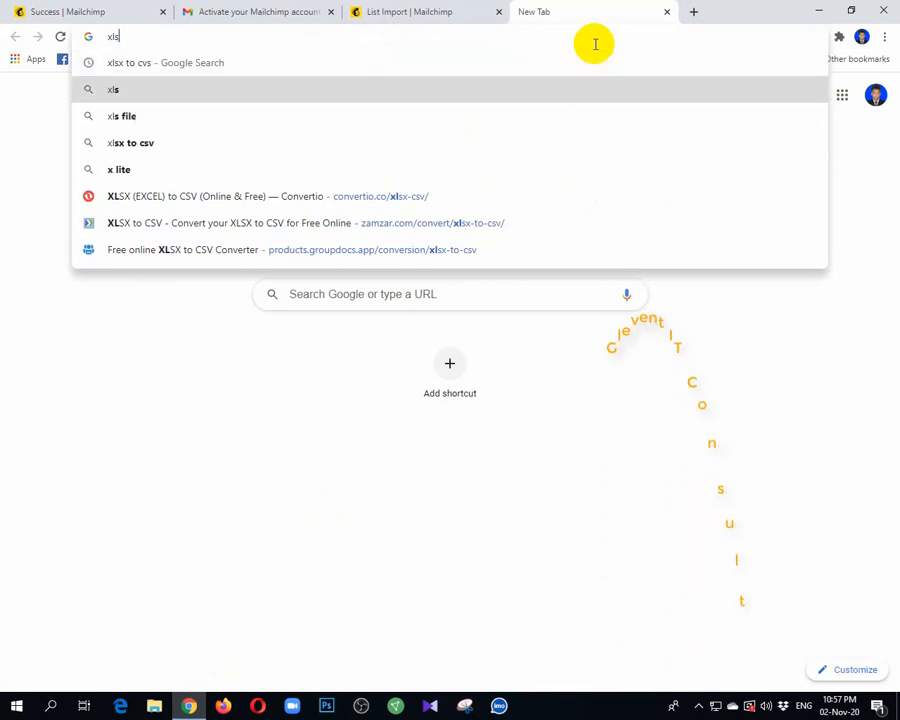
{"action": "key", "text": "BackSpace"}
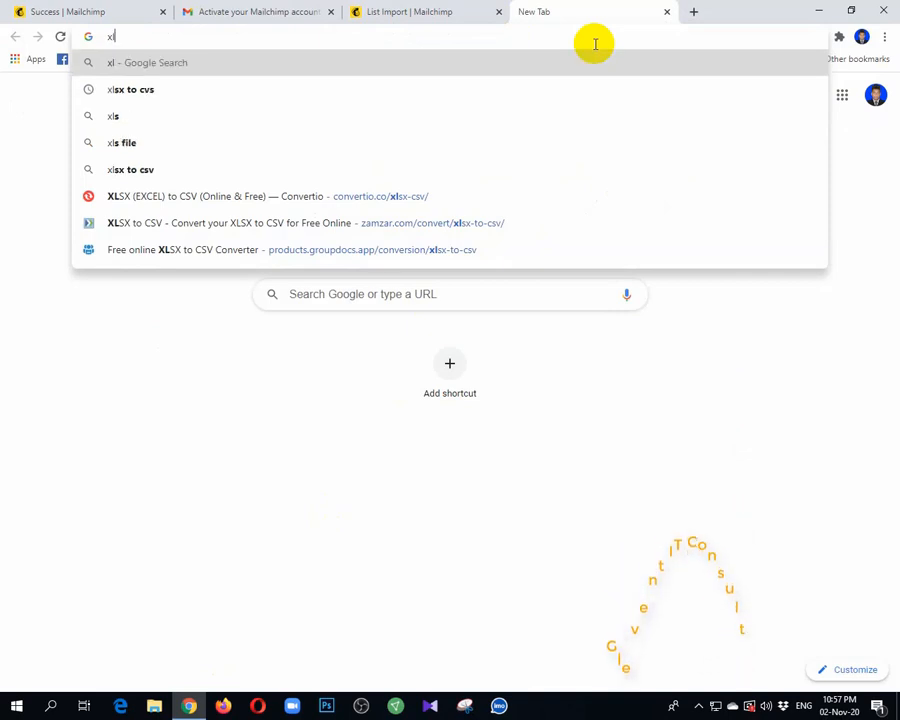
{"action": "key", "text": "Down"}
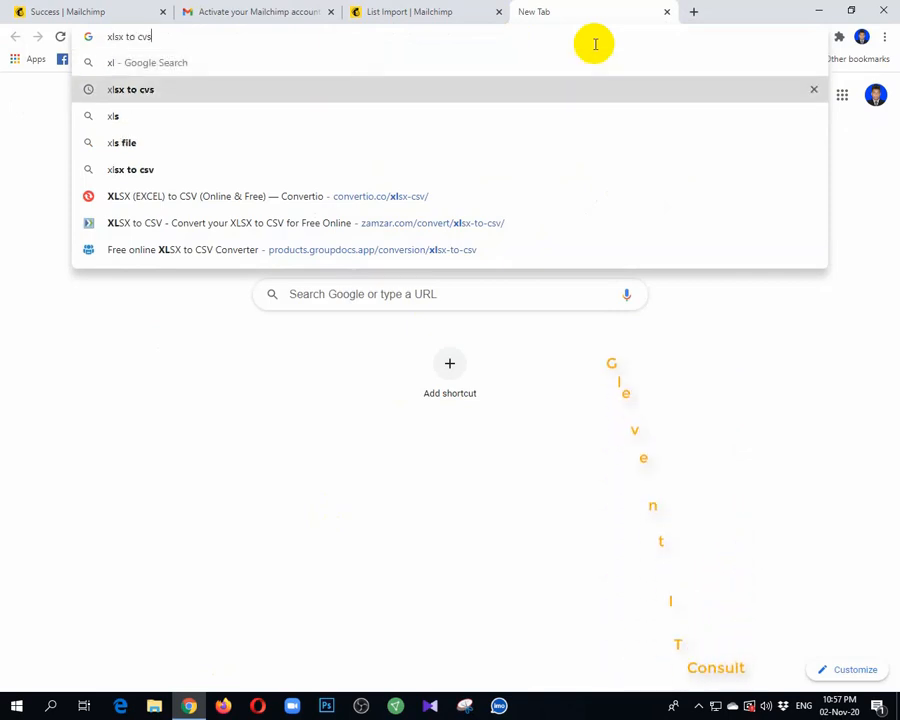
{"action": "key", "text": "BackSpace"}
{"action": "key", "text": "BackSpace"}
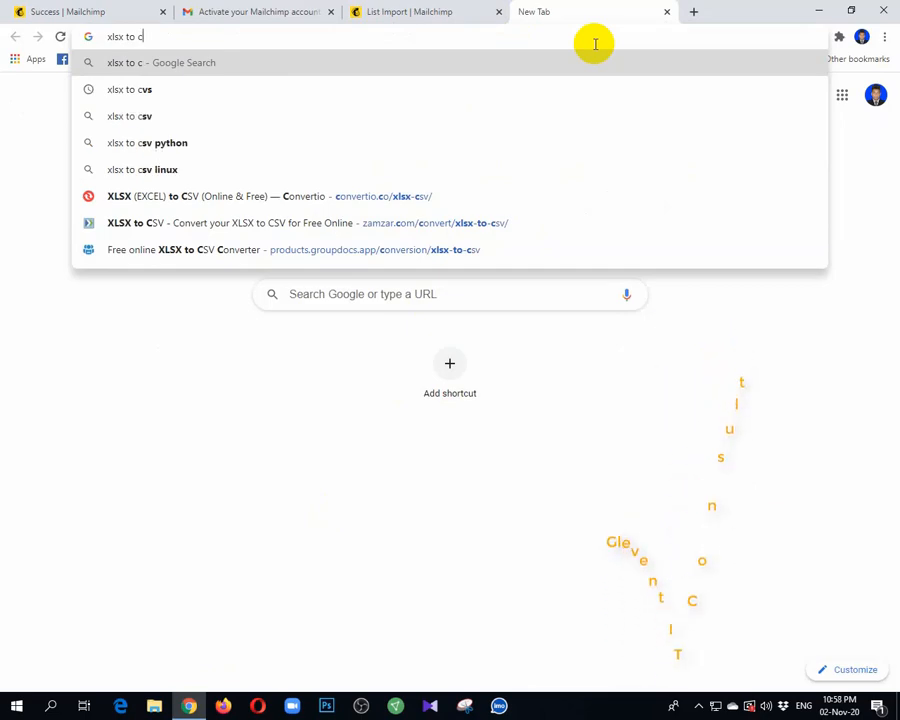
{"action": "type", "text": "sv"}
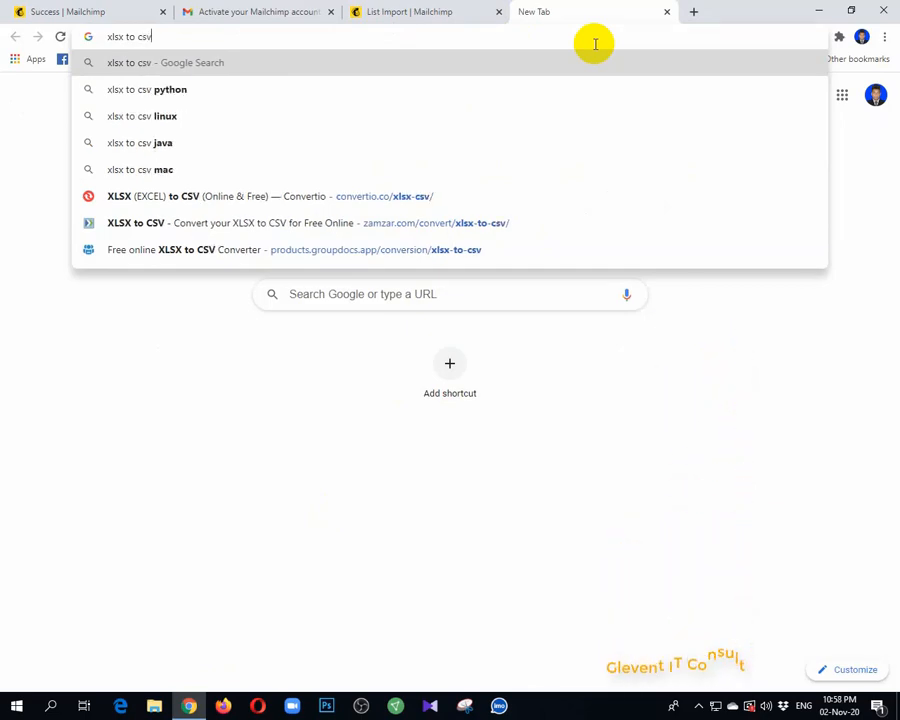
{"action": "key", "text": "Return"}
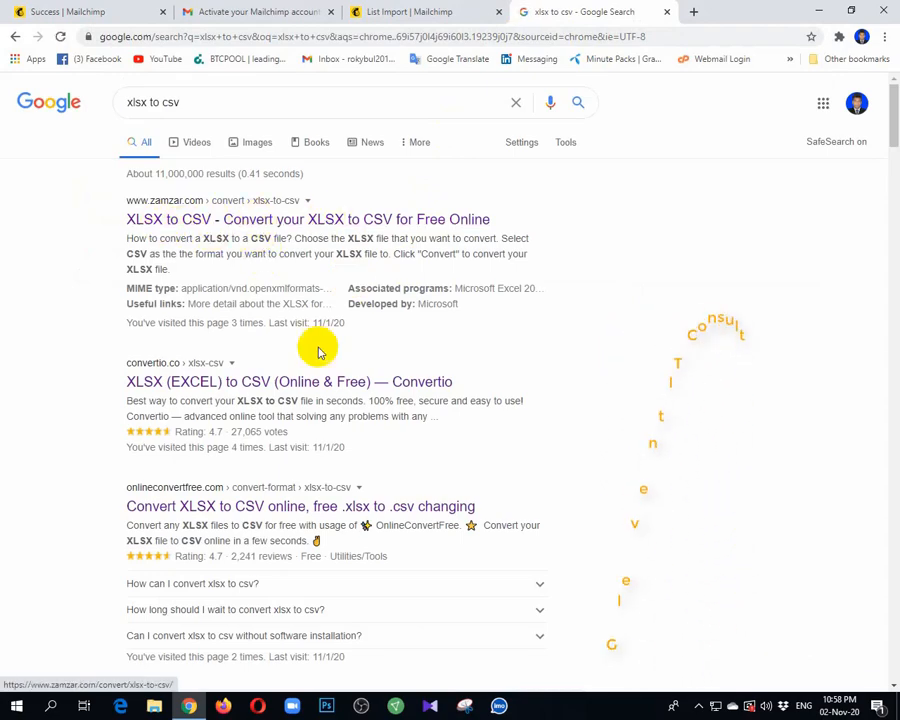
Open the onlineconvertfree.com XLSX to CSV converter from the search results in a separate tab and view it
{"action": "scroll", "coordinate": [300, 470], "scroll_direction": "down", "scroll_amount": 5}
{"action": "scroll", "coordinate": [307, 487], "scroll_direction": "up", "scroll_amount": 5}
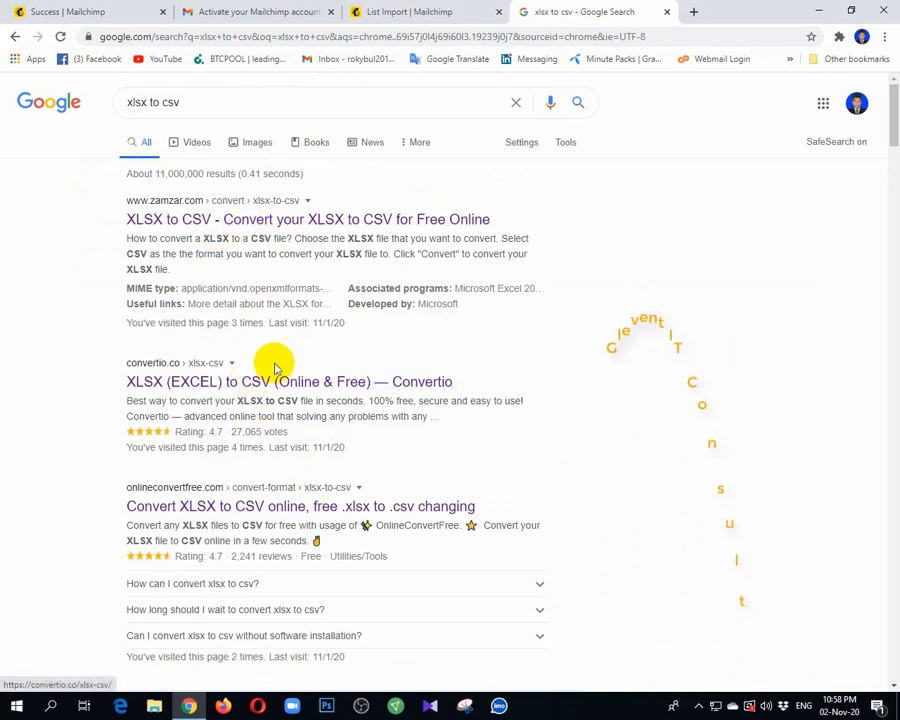
{"action": "right_click", "coordinate": [308, 512]}
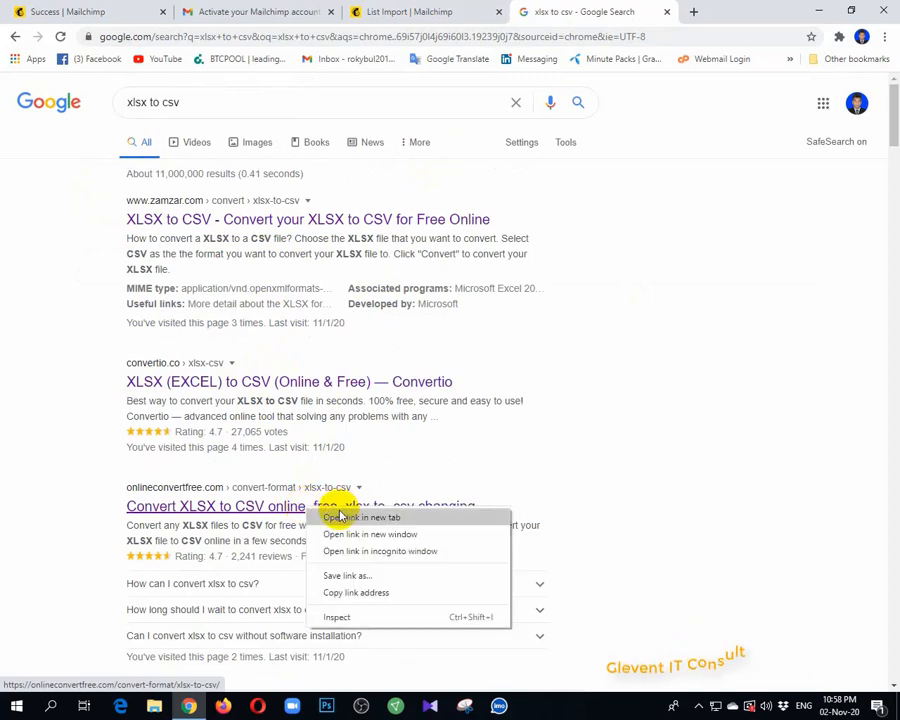
{"action": "left_click", "coordinate": [341, 517]}
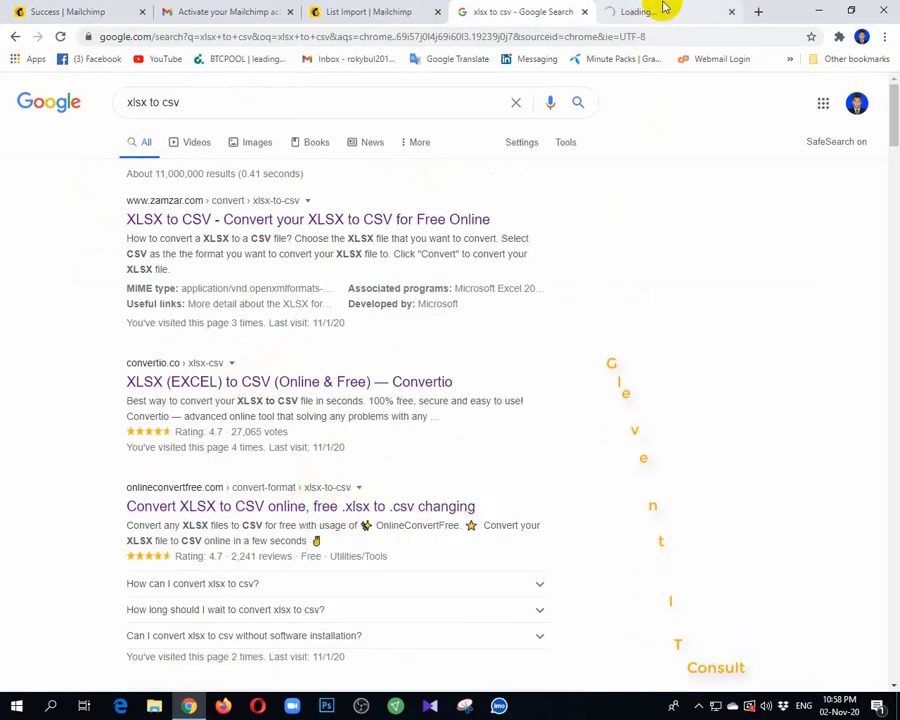
{"action": "left_click", "coordinate": [665, 8]}
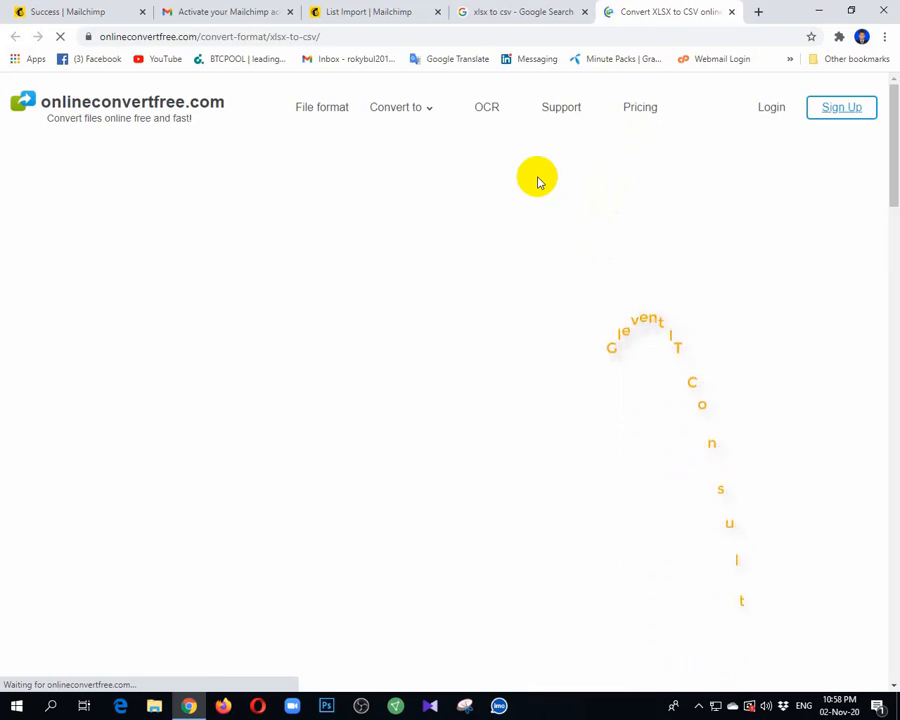
Open Convertio's XLSX to CSV converter from the search results in a separate tab and switch to it
{"action": "left_click", "coordinate": [527, 10]}
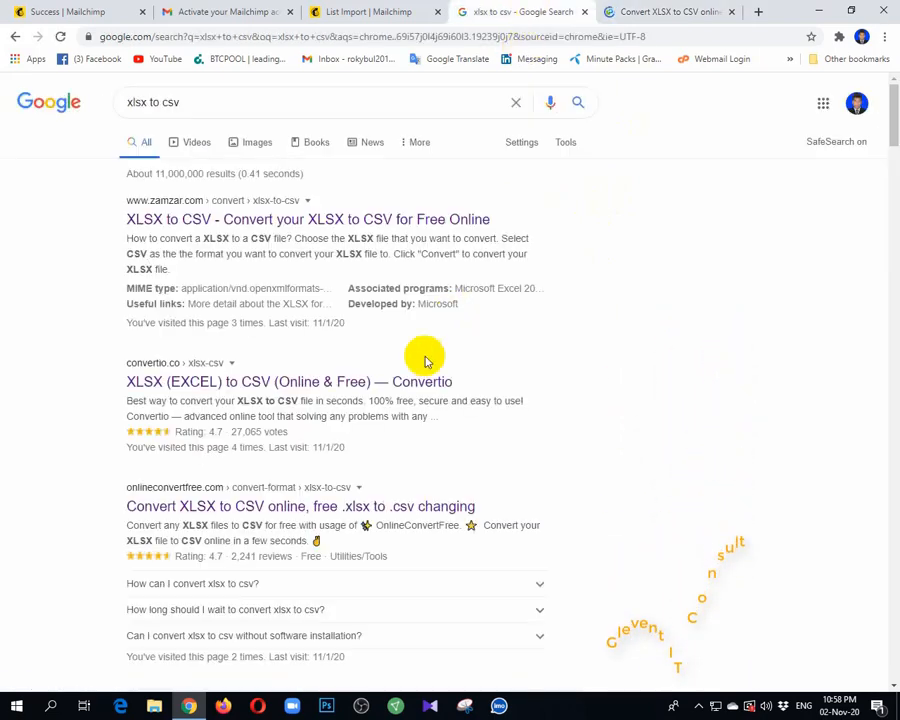
{"action": "right_click", "coordinate": [330, 385]}
{"action": "left_click", "coordinate": [390, 392]}
{"action": "left_click", "coordinate": [636, 10]}
{"action": "left_click", "coordinate": [570, 10]}
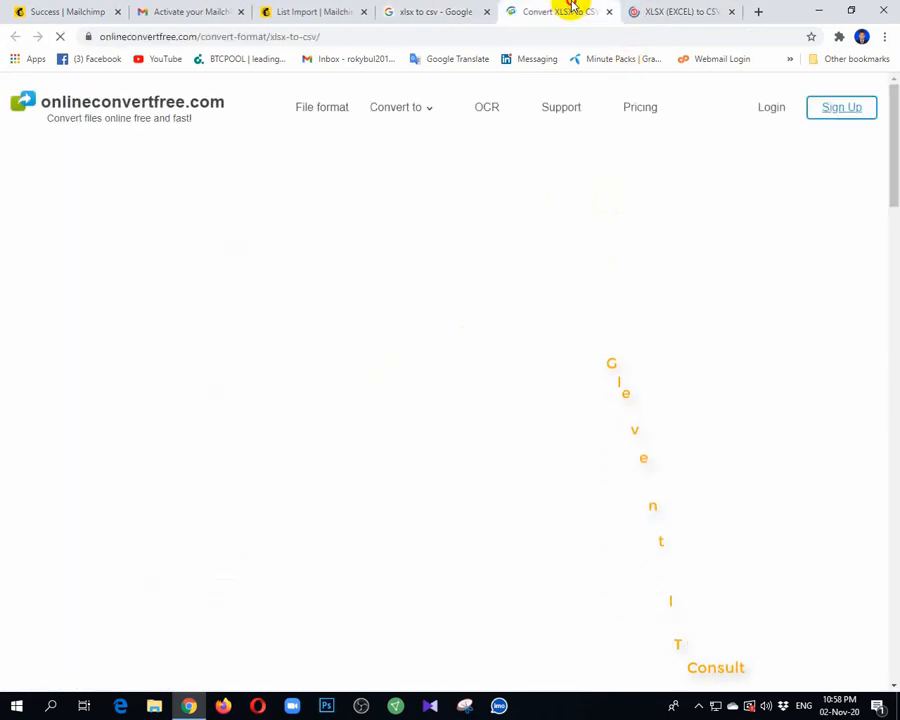
{"action": "left_click", "coordinate": [663, 10]}
{"action": "left_click", "coordinate": [555, 11]}
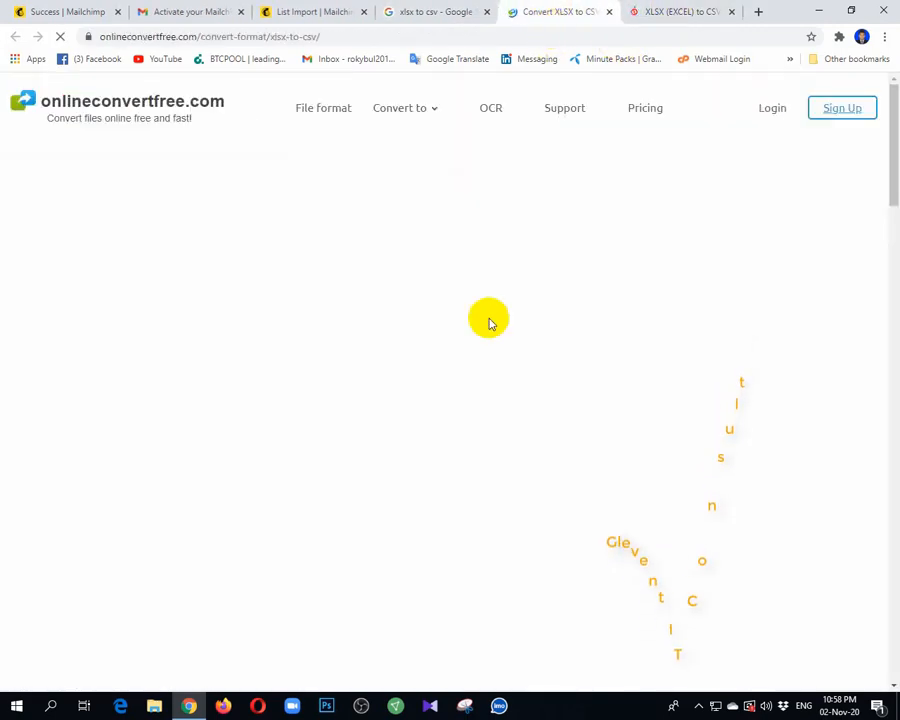
{"action": "left_click", "coordinate": [650, 10]}
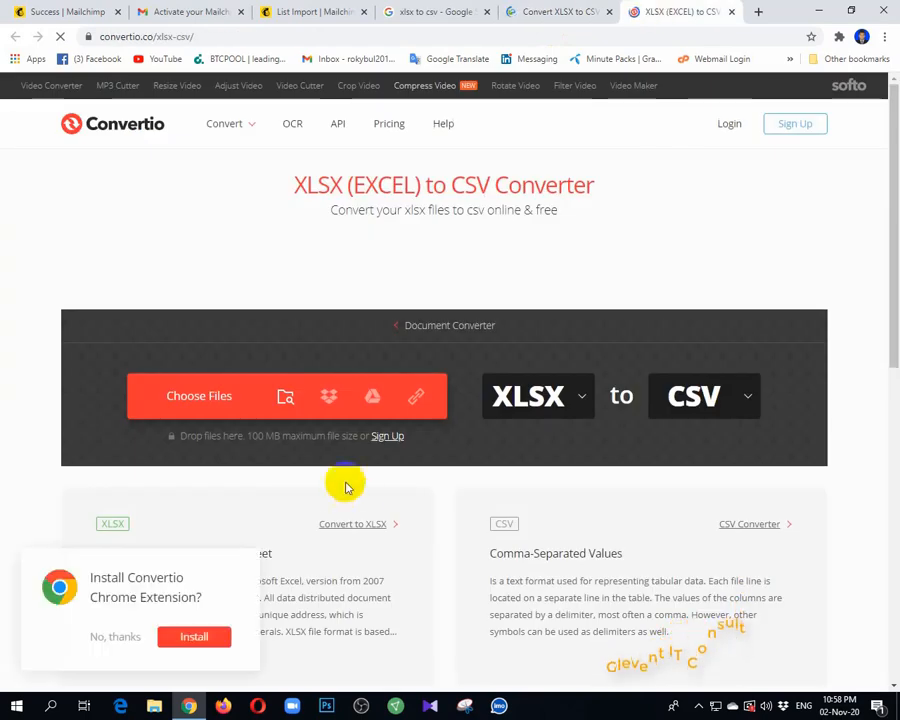
Convert 4001-6000.xlsx from the desktop to CSV with Convertio and download the converted file
{"action": "left_click", "coordinate": [223, 418]}
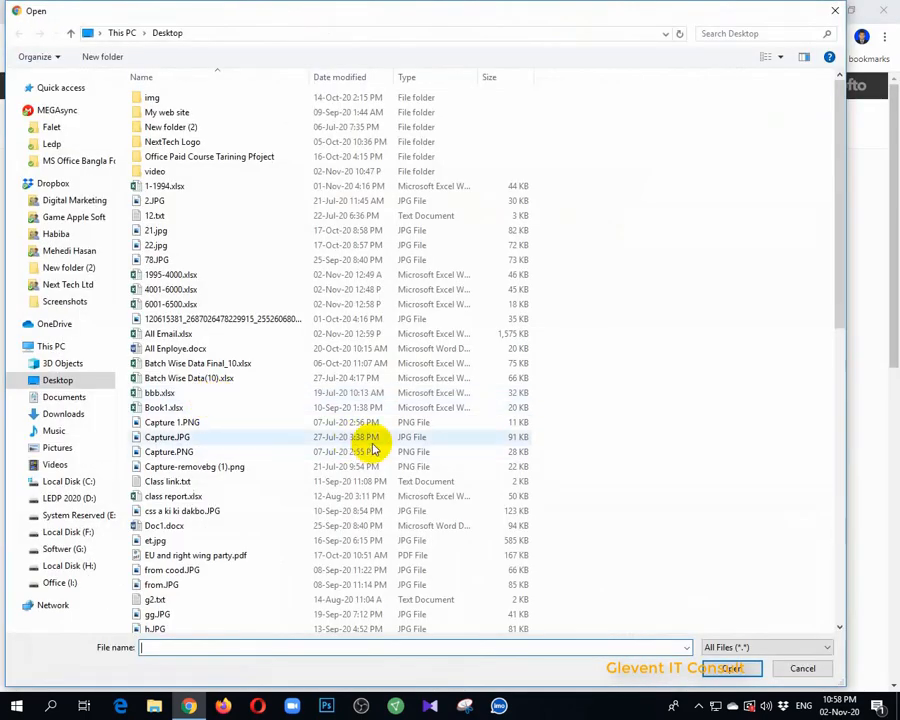
{"action": "left_click", "coordinate": [172, 289]}
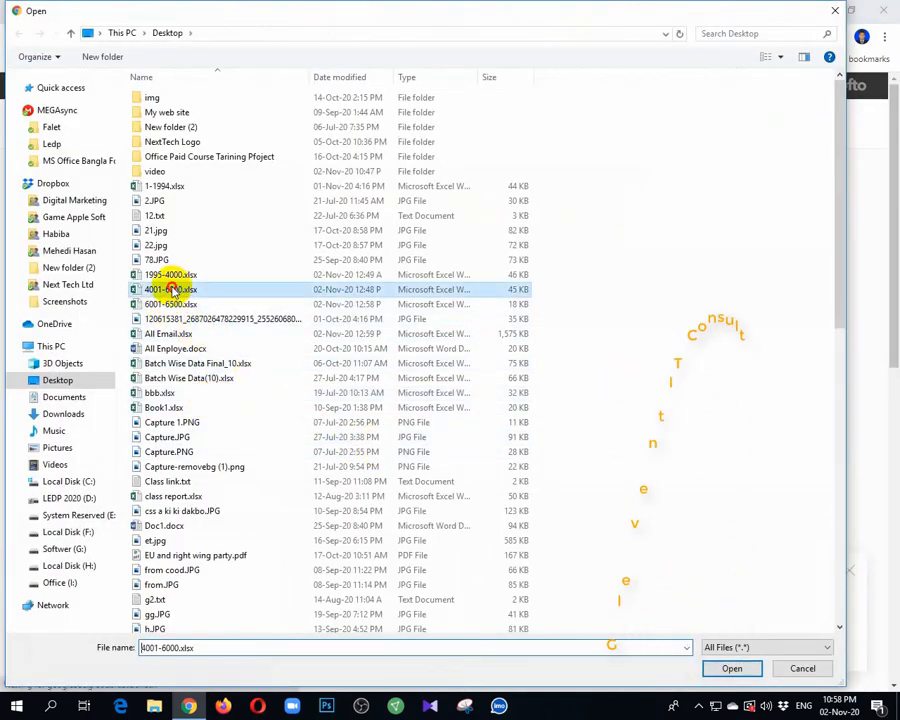
{"action": "left_click", "coordinate": [742, 672]}
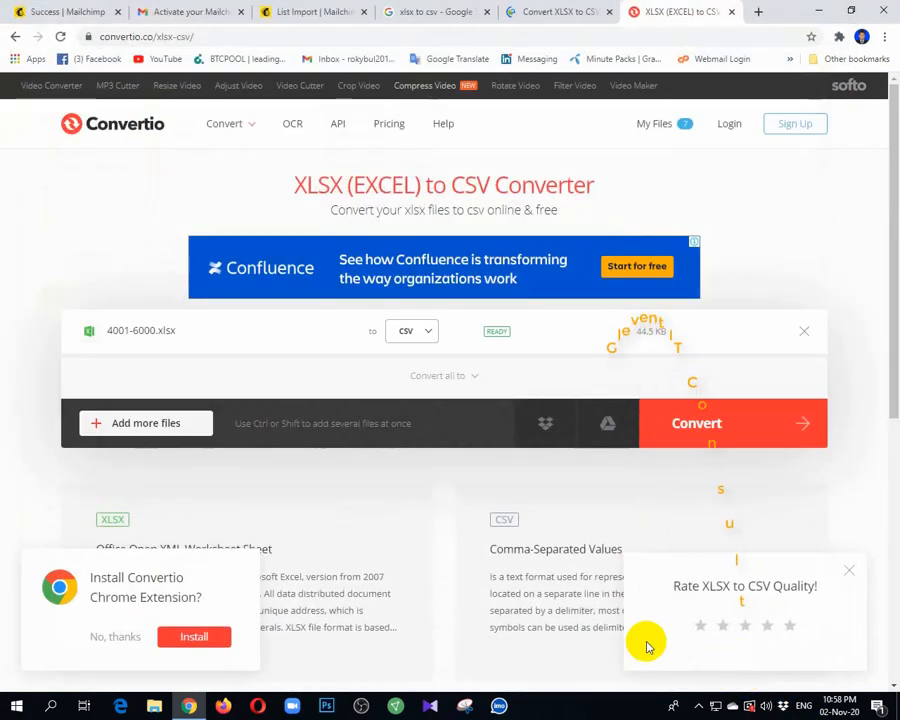
{"action": "left_click", "coordinate": [687, 423]}
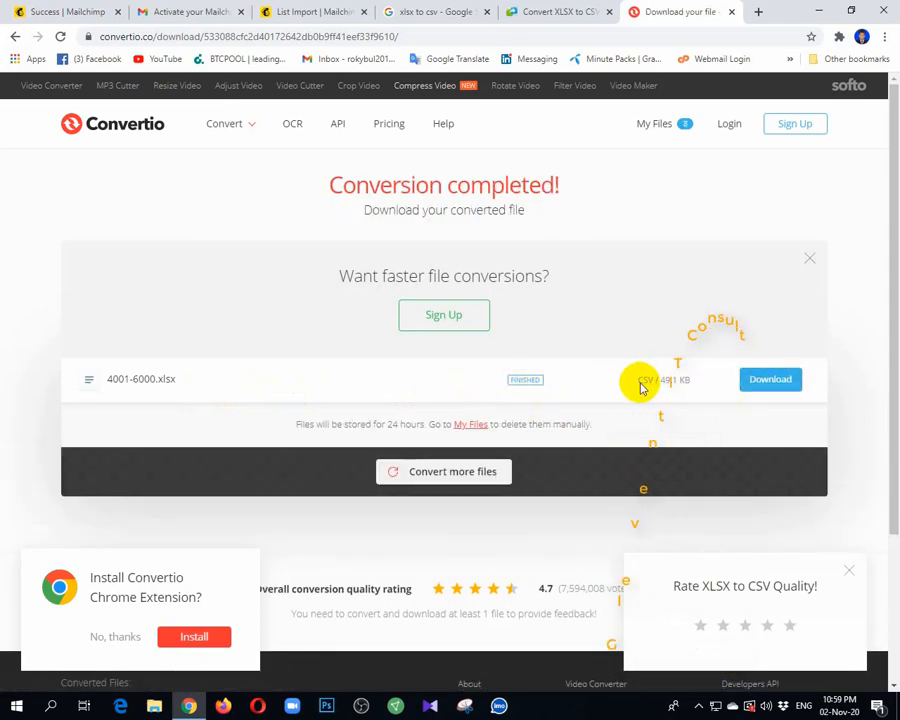
{"action": "left_click", "coordinate": [770, 380]}
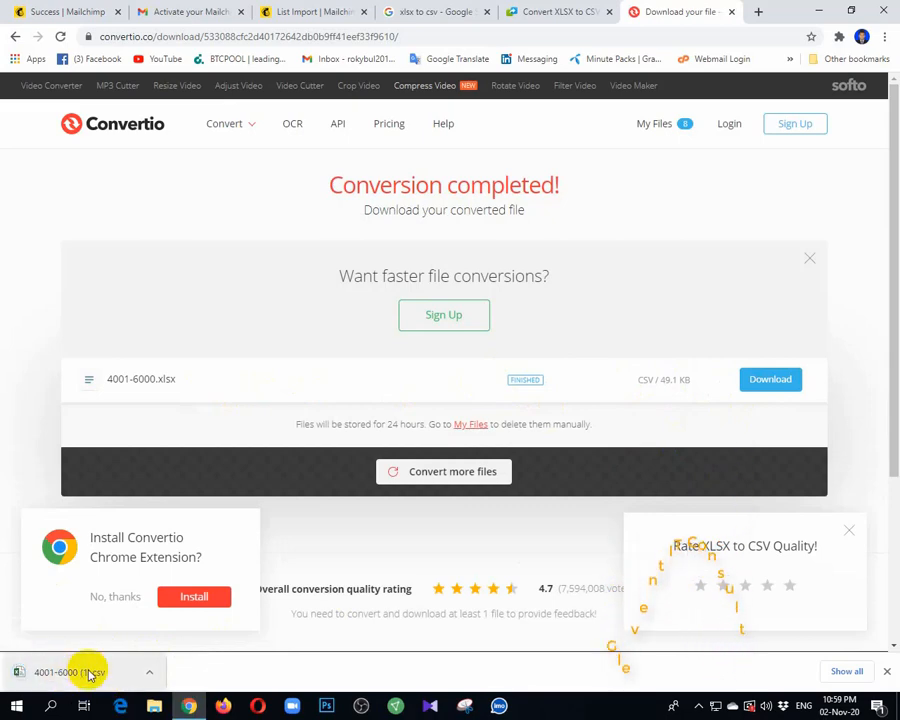
{"action": "left_click", "coordinate": [189, 707]}
{"action": "left_click", "coordinate": [189, 707]}
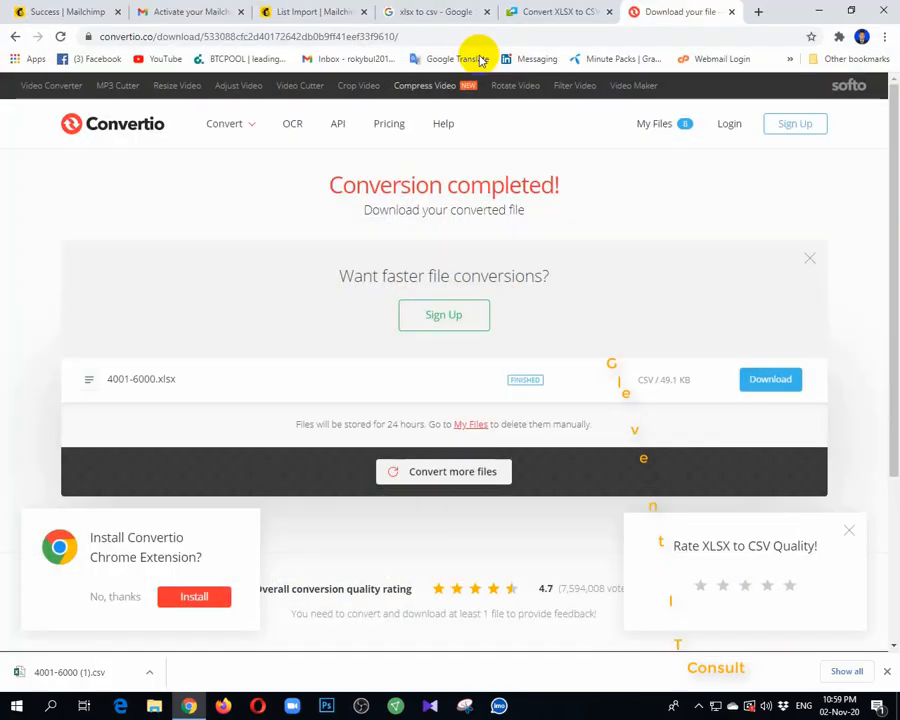
Return to the Mailchimp contact import, choose file upload, and add 4001-6000 (1).csv from Downloads
{"action": "left_click", "coordinate": [312, 10]}
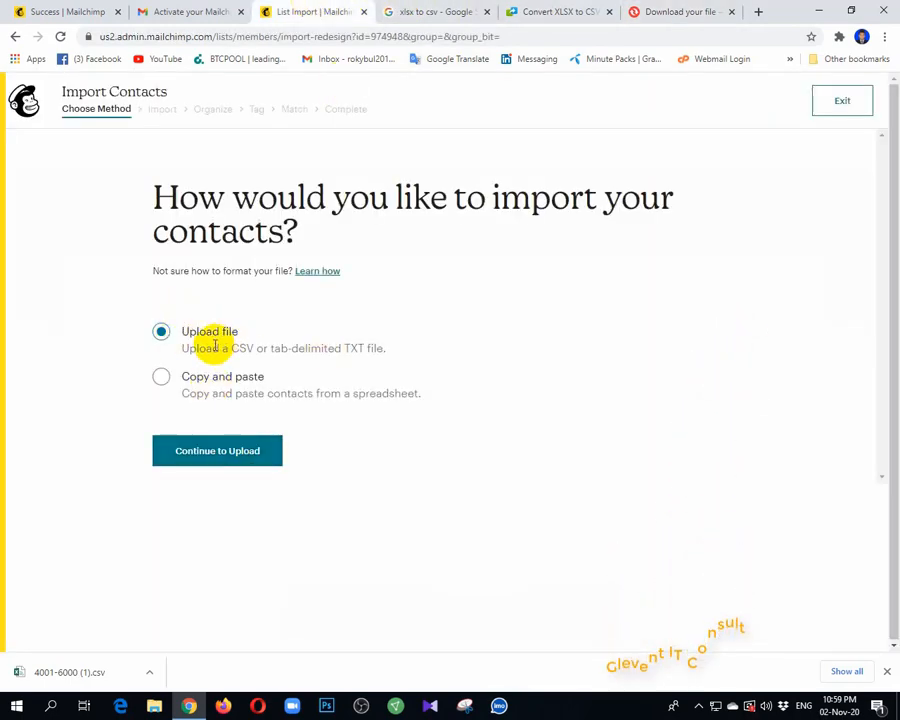
{"action": "left_click", "coordinate": [211, 462]}
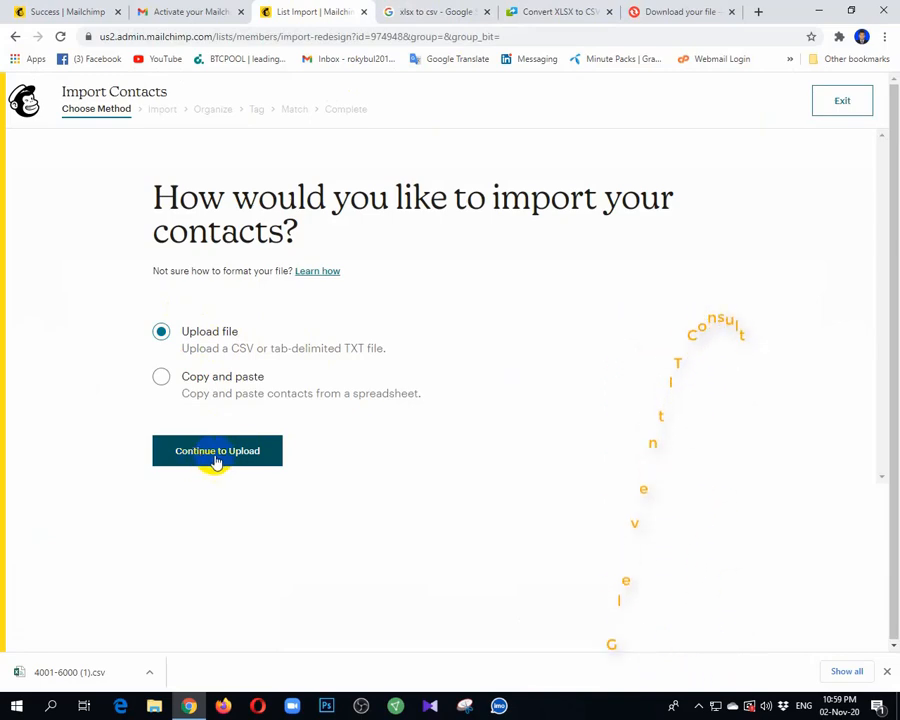
{"action": "left_click", "coordinate": [216, 460]}
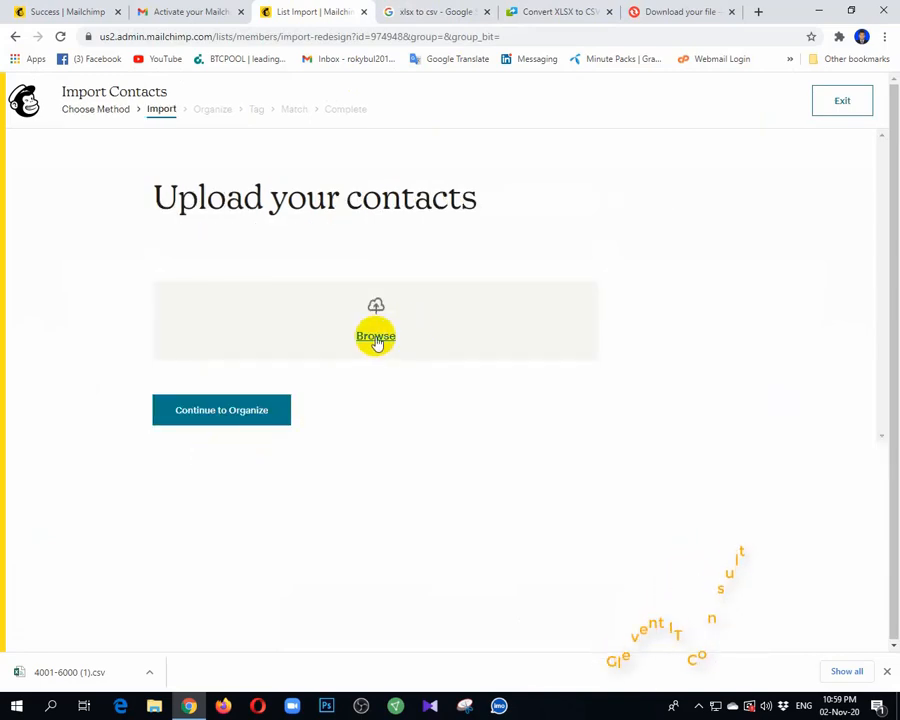
{"action": "left_click", "coordinate": [376, 337]}
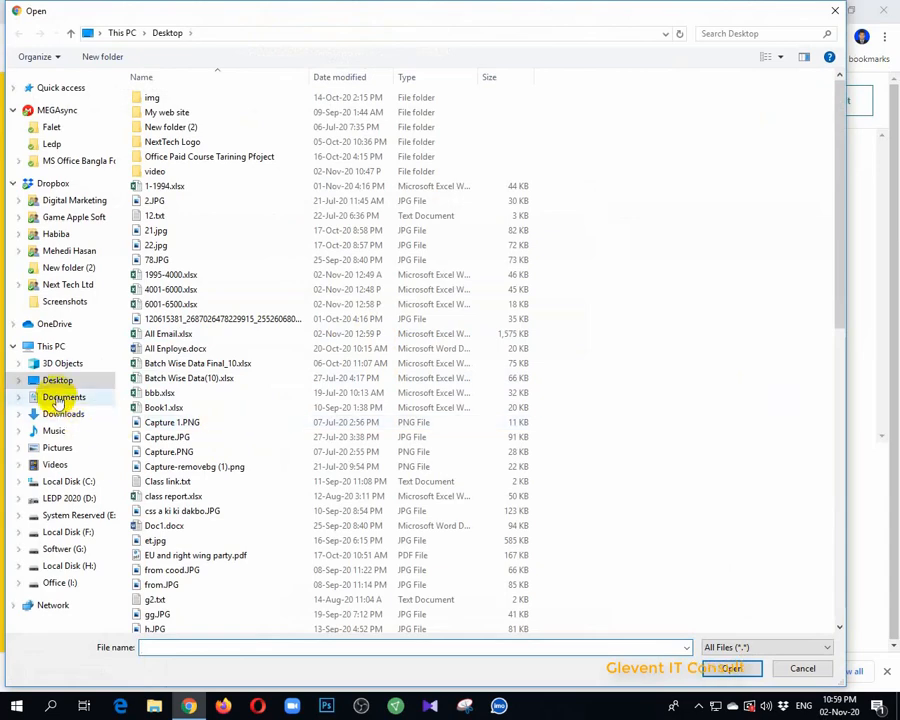
{"action": "left_click", "coordinate": [58, 418]}
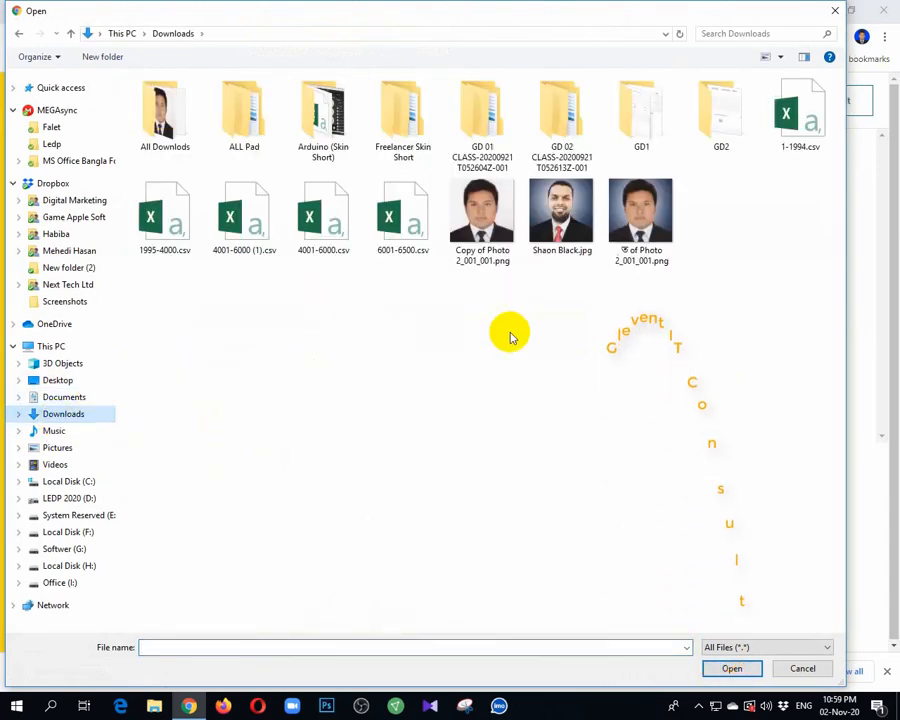
{"action": "left_click", "coordinate": [254, 238]}
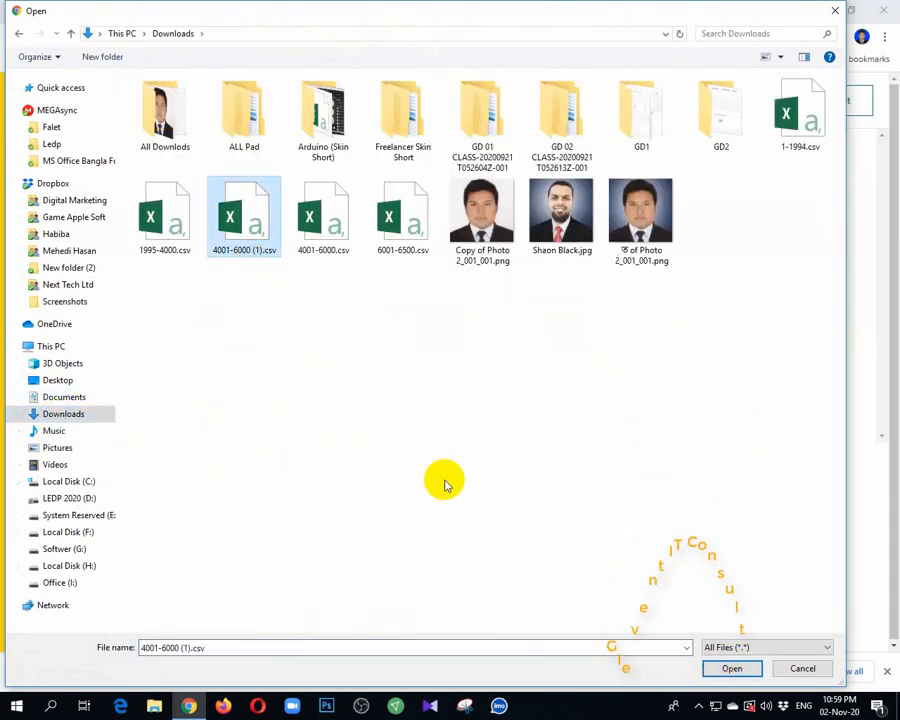
{"action": "left_click", "coordinate": [733, 669]}
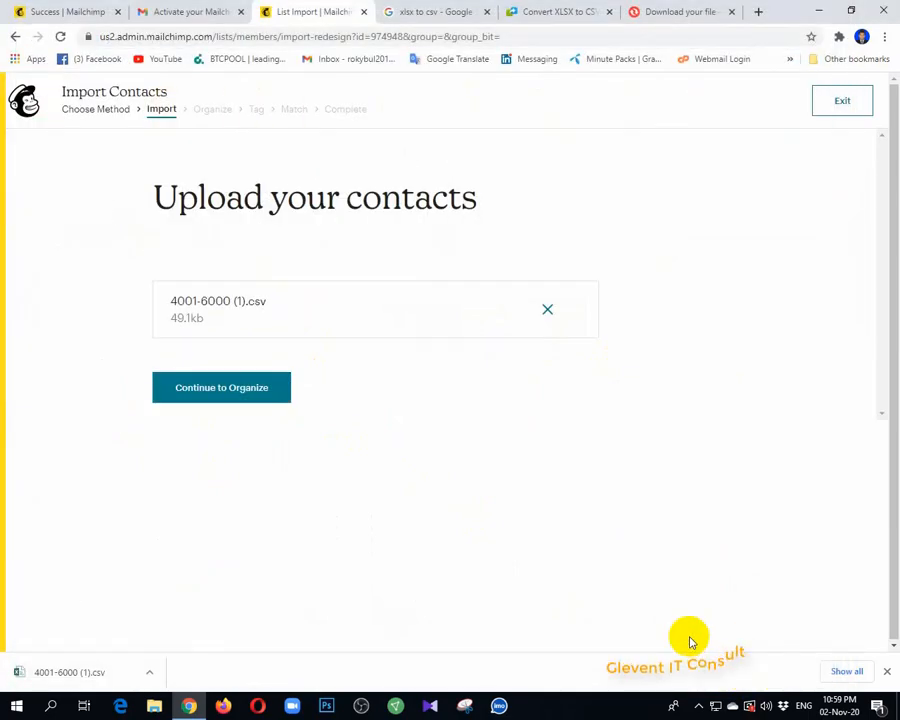
Proceed to organizing the contacts, keep their status as Subscribed, and continue to tagging
{"action": "left_click", "coordinate": [211, 392]}
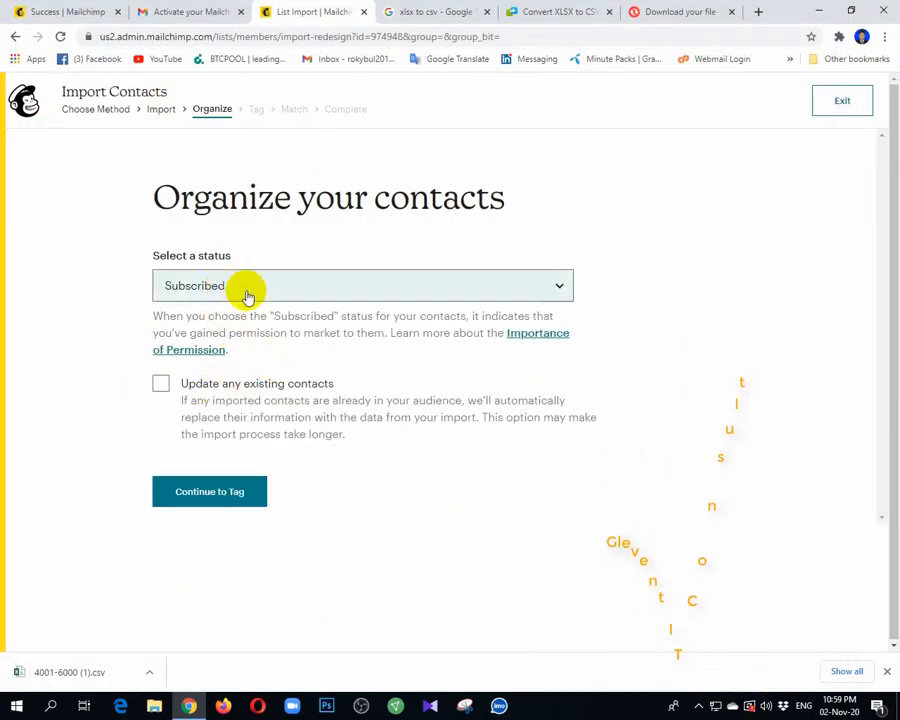
{"action": "left_click", "coordinate": [247, 296]}
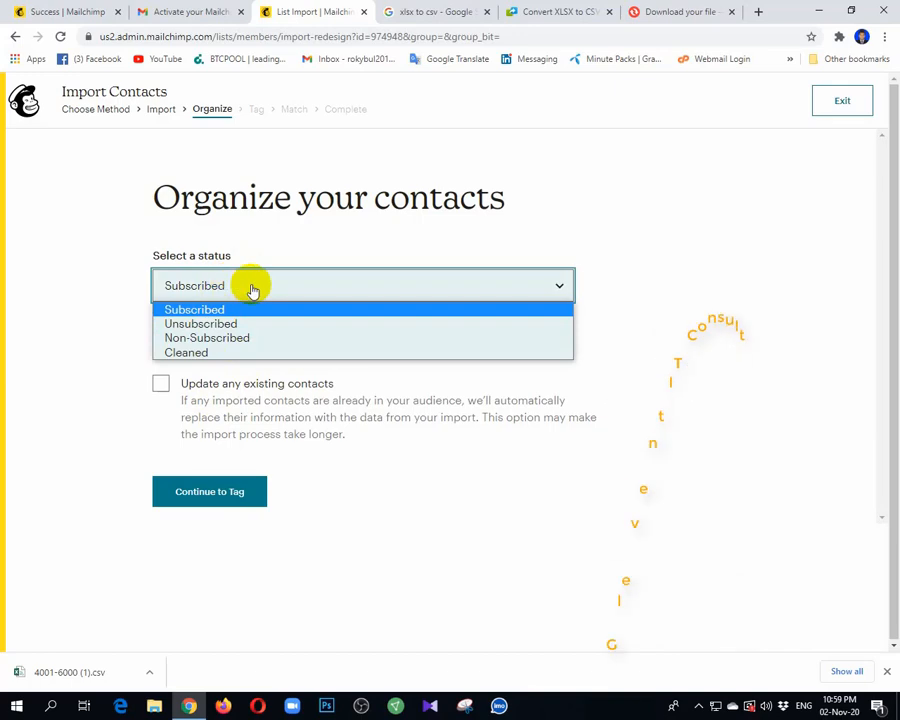
{"action": "left_click", "coordinate": [251, 288]}
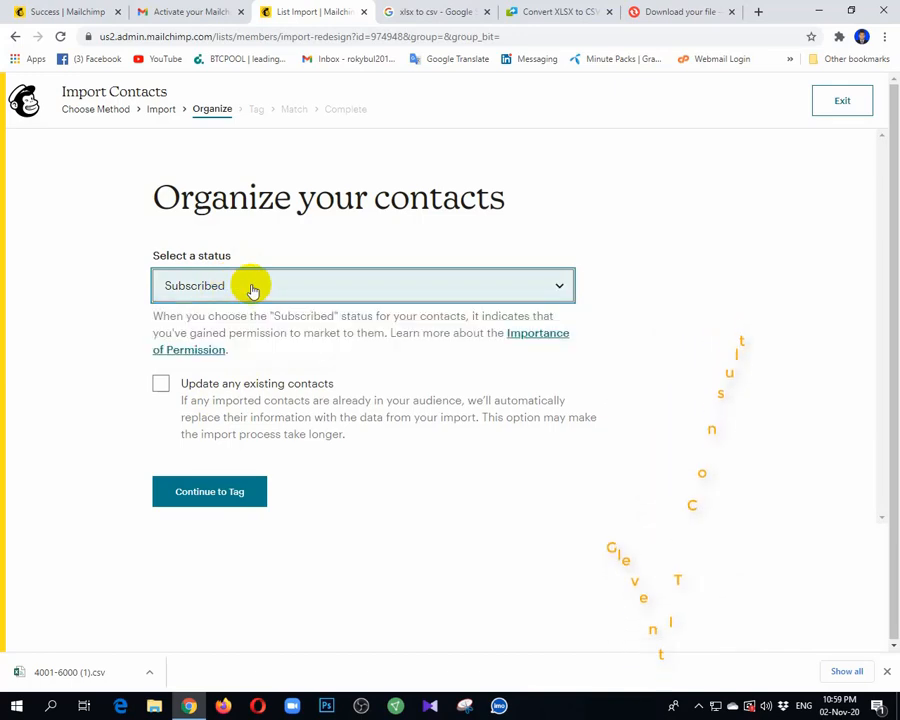
{"action": "left_click", "coordinate": [231, 497]}
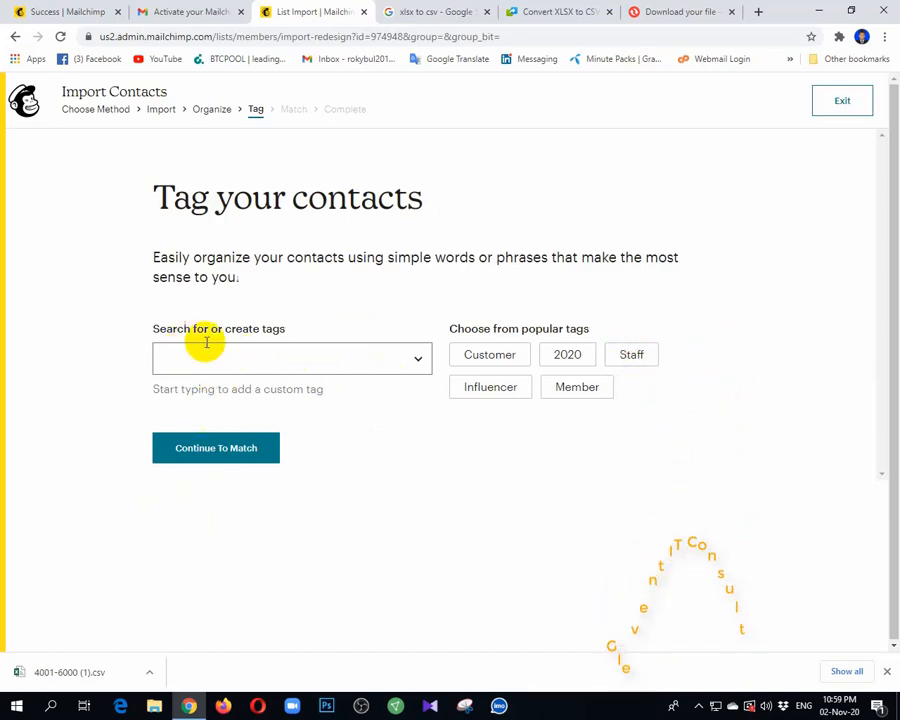
Create the tag Nexttech for the imported contacts and finalize the import with the Email Address column matched
{"action": "left_click", "coordinate": [299, 364]}
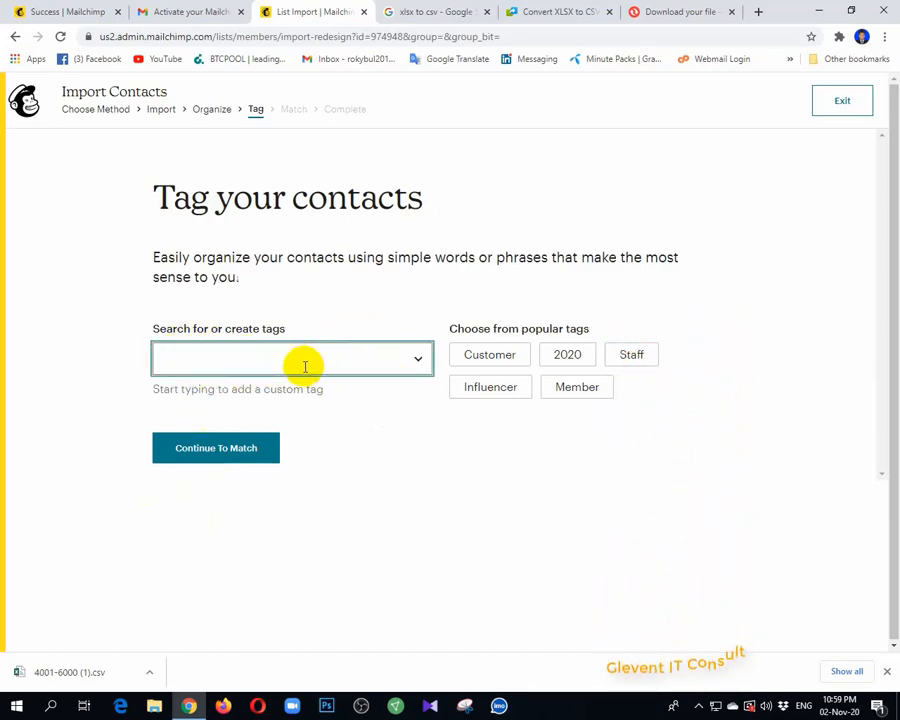
{"action": "type", "text": "NE"}
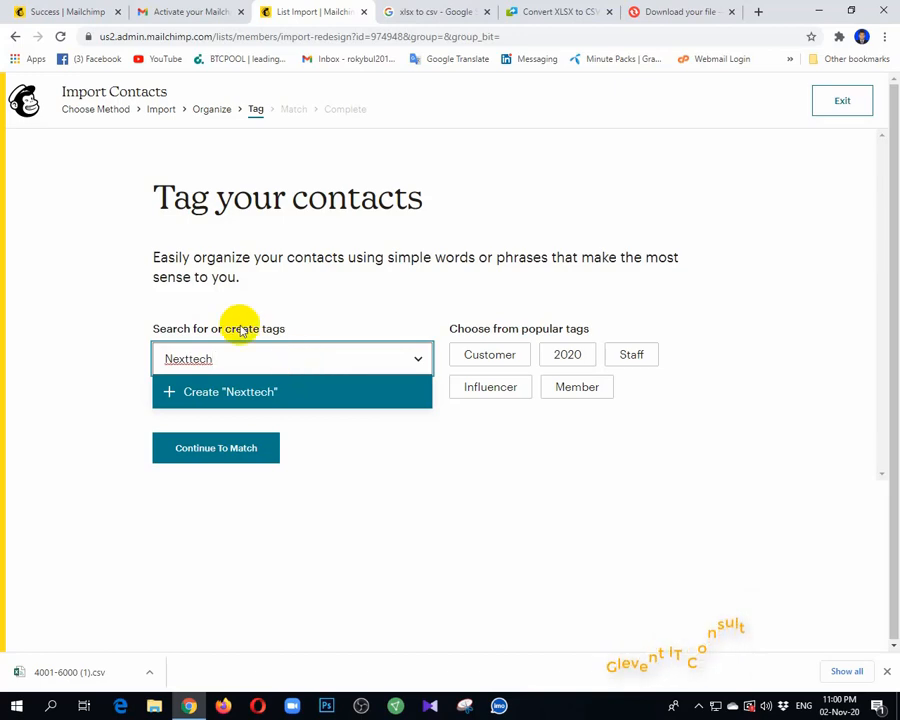
{"action": "key", "text": "Return"}
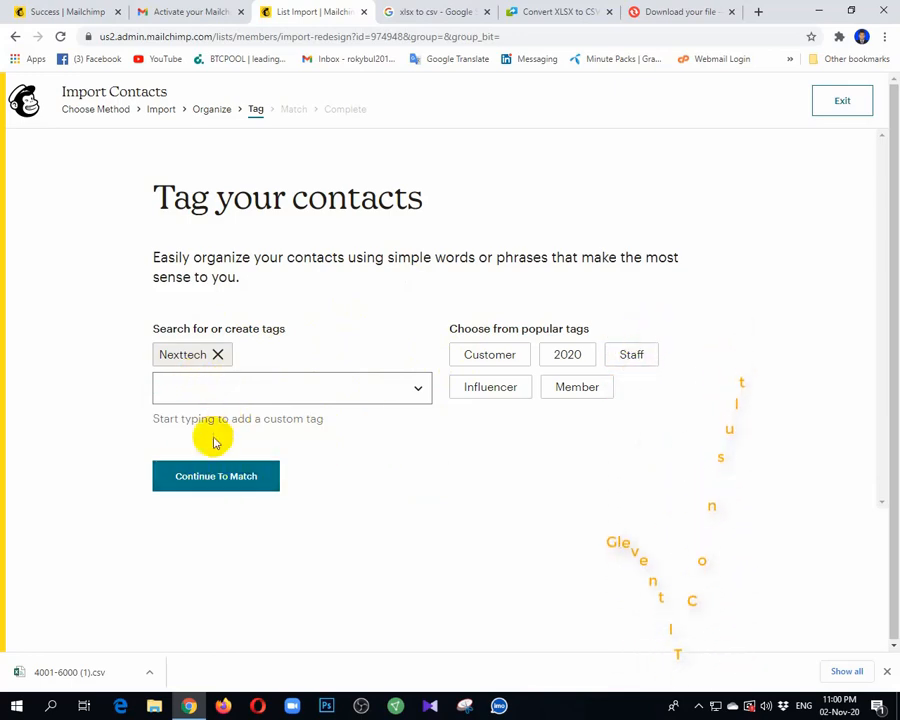
{"action": "left_click", "coordinate": [200, 480]}
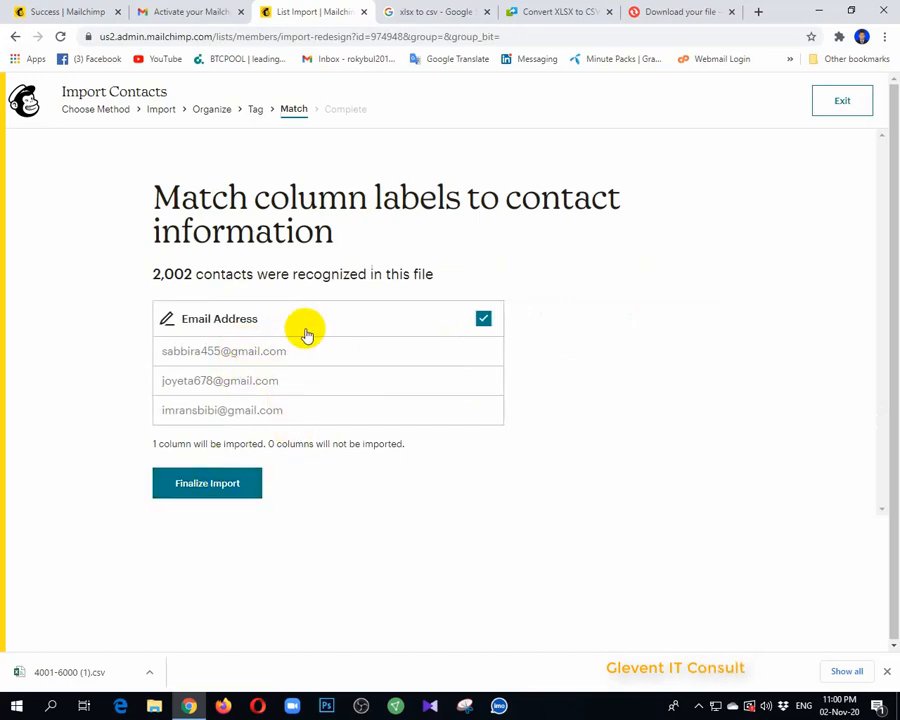
{"action": "left_click", "coordinate": [195, 485]}
{"action": "left_click", "coordinate": [193, 505]}
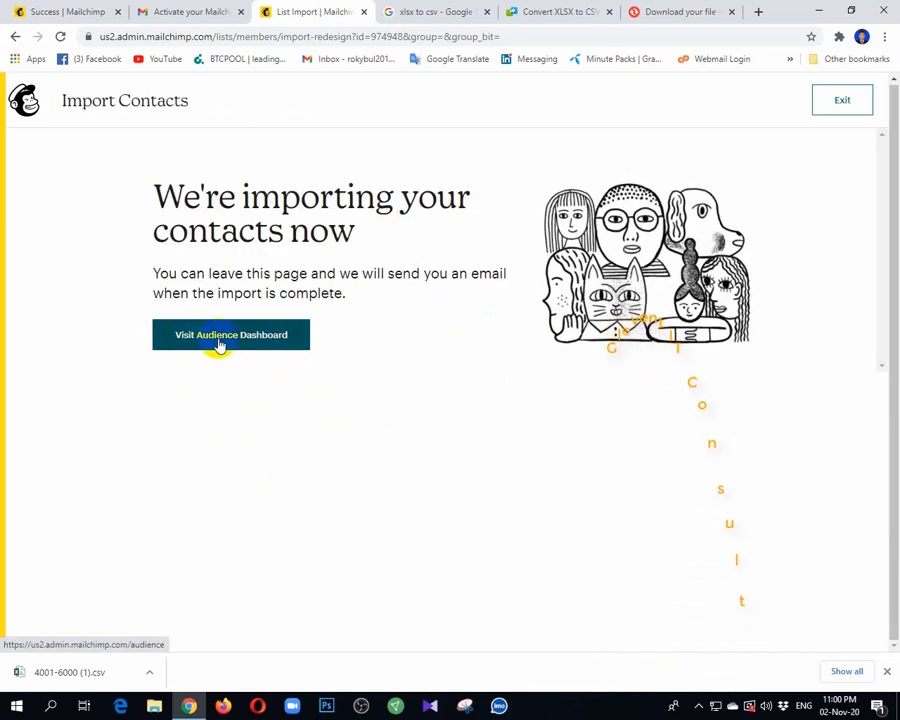
Visit the audience dashboard, then check the NextTech Ltd. audience's tags and contact count
{"action": "left_click", "coordinate": [220, 344]}
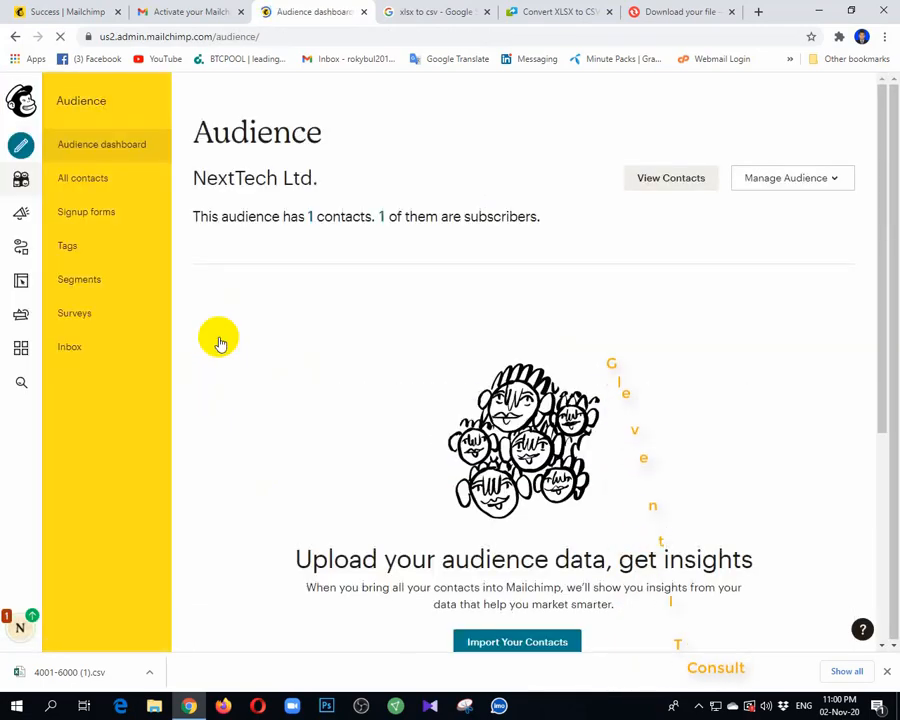
{"action": "scroll", "coordinate": [506, 352], "scroll_direction": "down", "scroll_amount": 3}
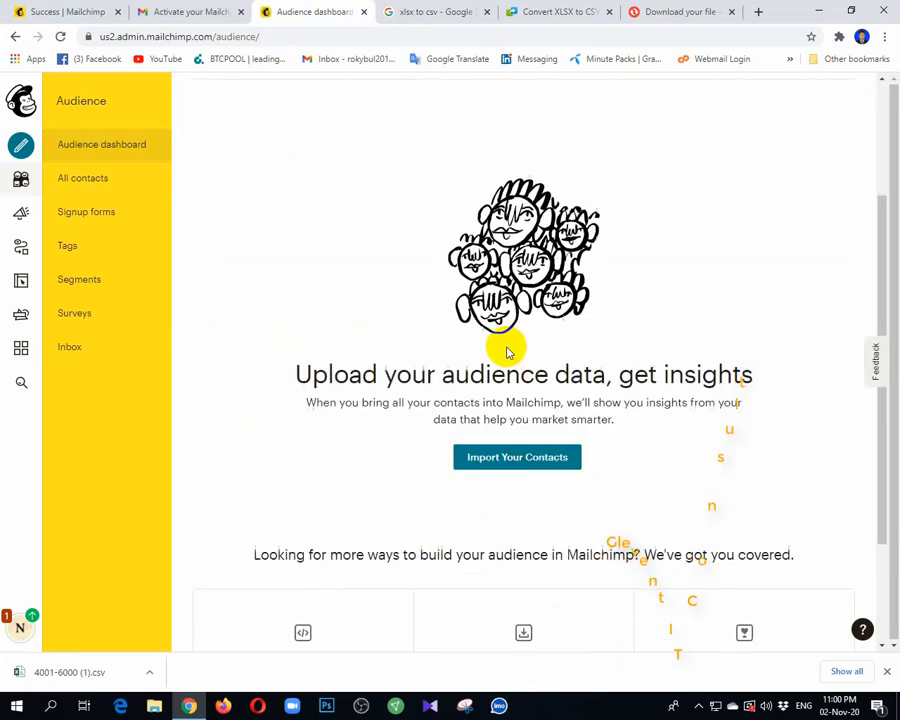
{"action": "scroll", "coordinate": [506, 352], "scroll_direction": "down", "scroll_amount": 3}
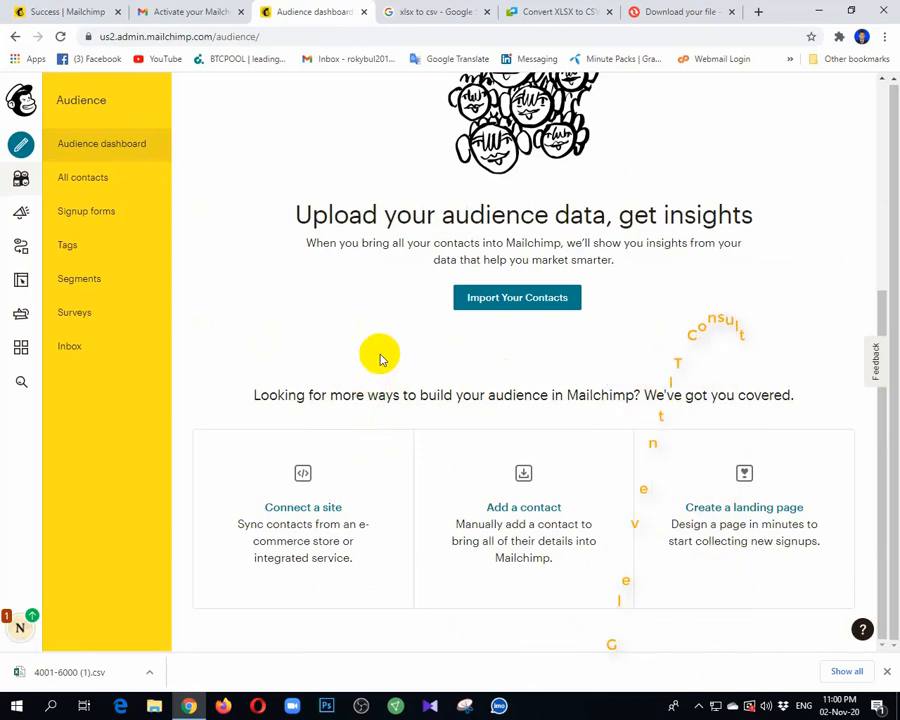
{"action": "left_click", "coordinate": [81, 258]}
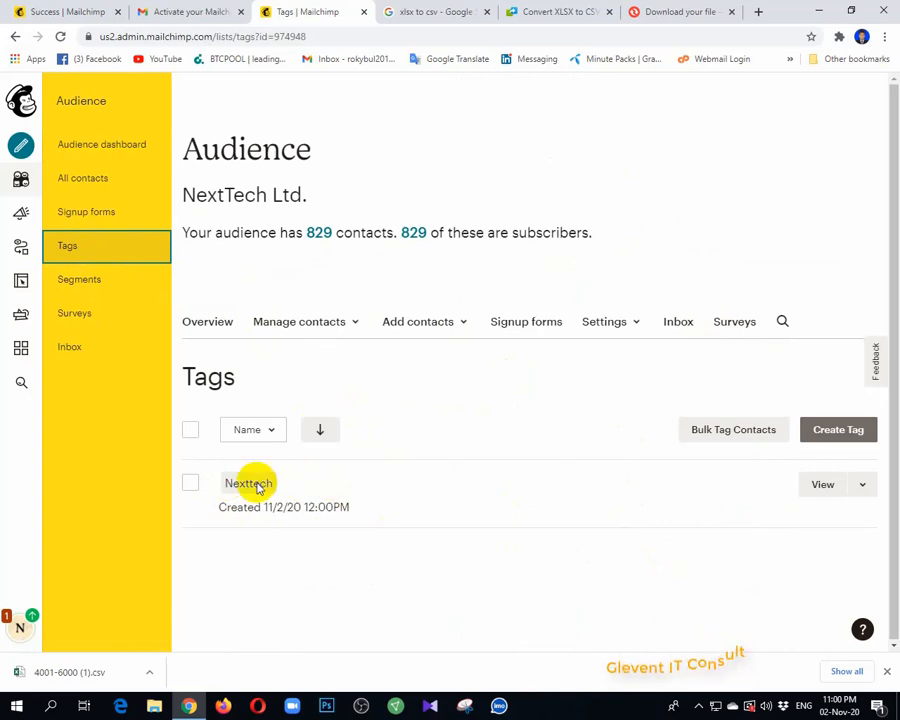
{"action": "left_click", "coordinate": [284, 493]}
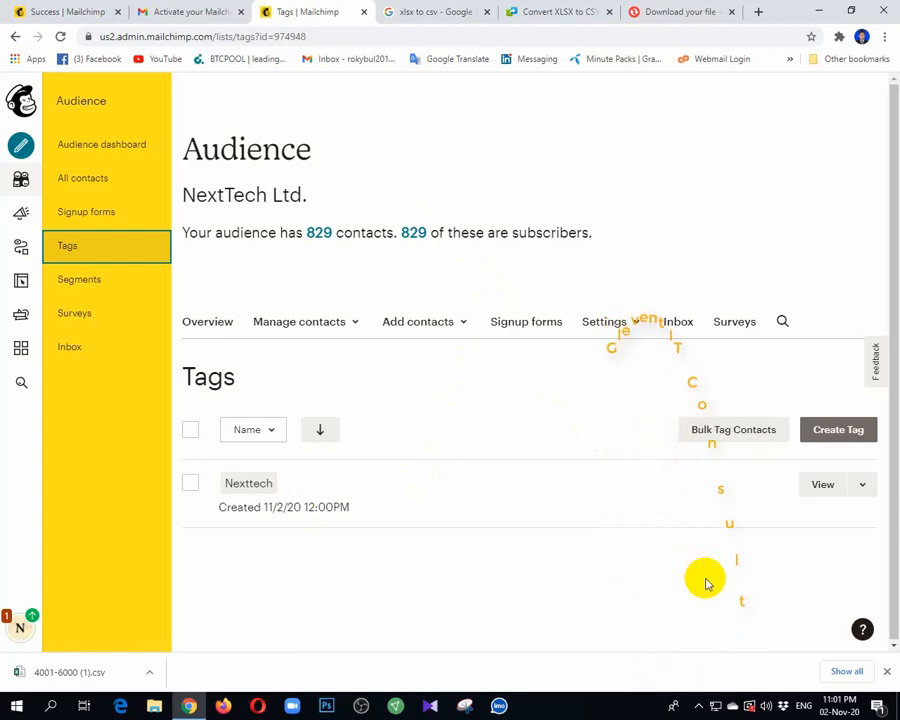
{"action": "left_click", "coordinate": [318, 232]}
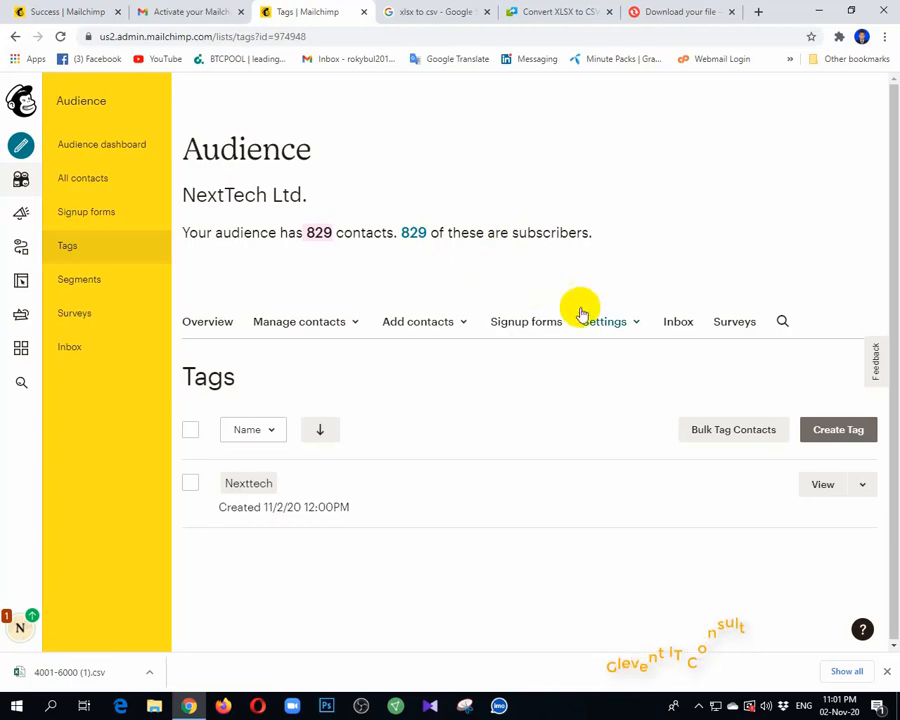
Export the Nexttech tag's contacts as CSV and close the Google search and both converter tabs
{"action": "left_click", "coordinate": [864, 489]}
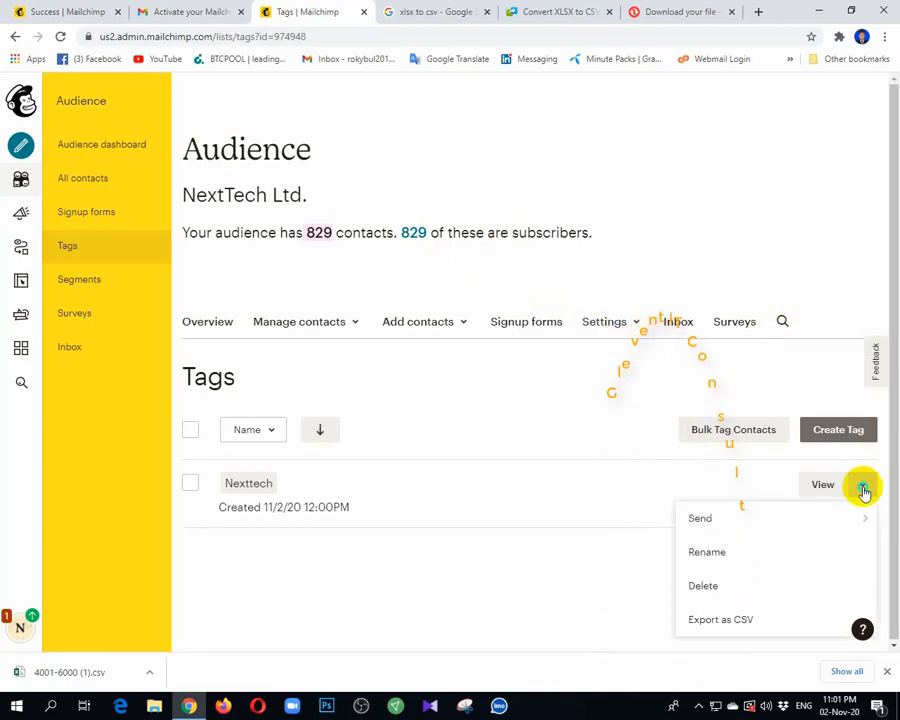
{"action": "left_click", "coordinate": [735, 618]}
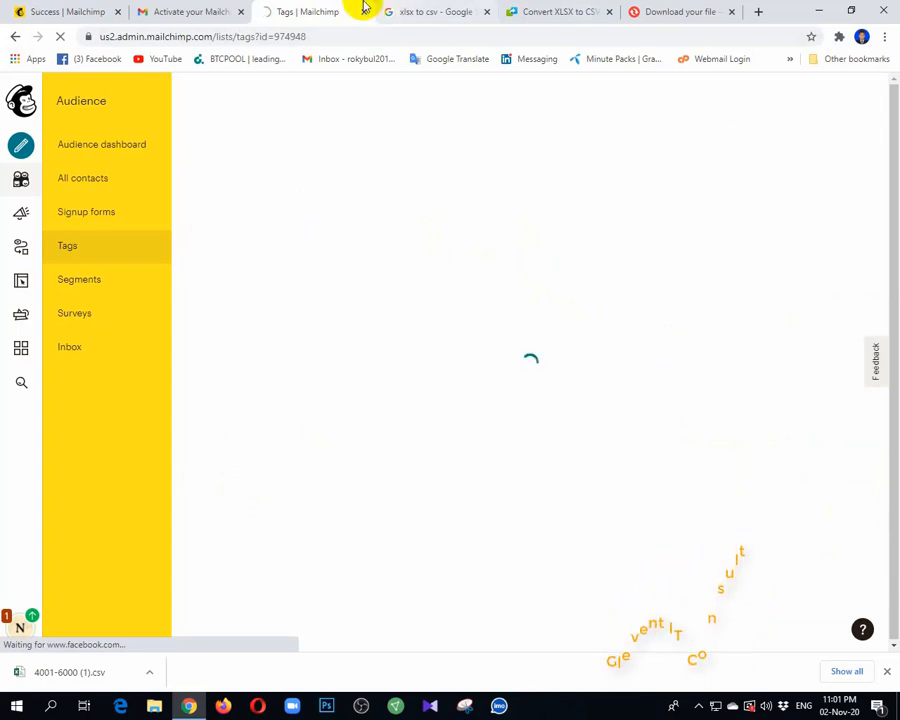
{"action": "left_click", "coordinate": [436, 10]}
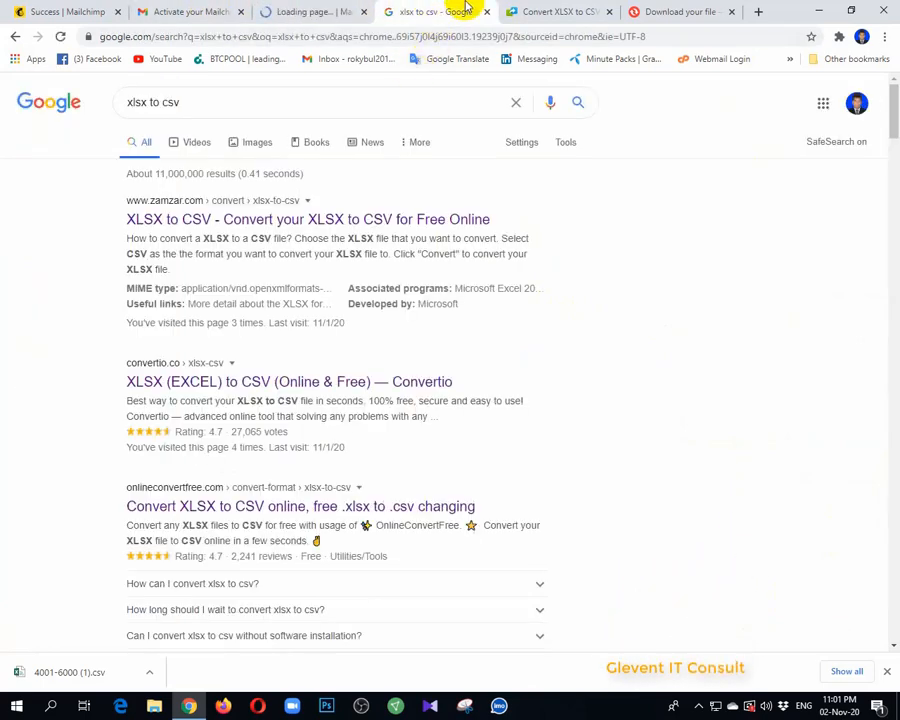
{"action": "key", "text": "ctrl+w"}
{"action": "key", "text": "ctrl+w"}
{"action": "key", "text": "ctrl+w"}
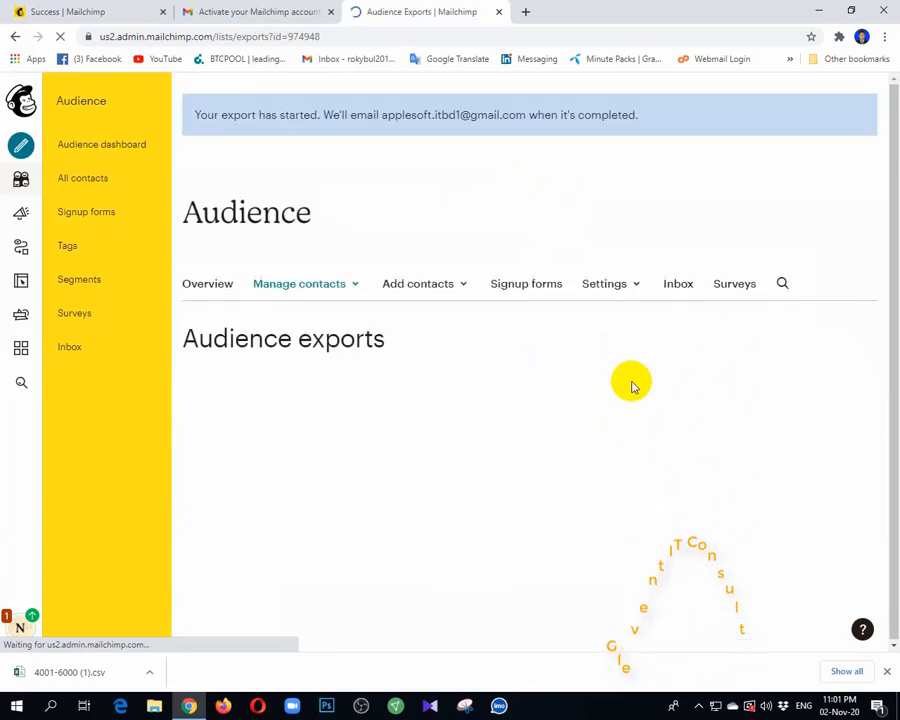
Return to the audience's tags and create a regular campaign addressed to the Nexttech tag
{"action": "left_click", "coordinate": [86, 244]}
{"action": "left_click", "coordinate": [231, 10]}
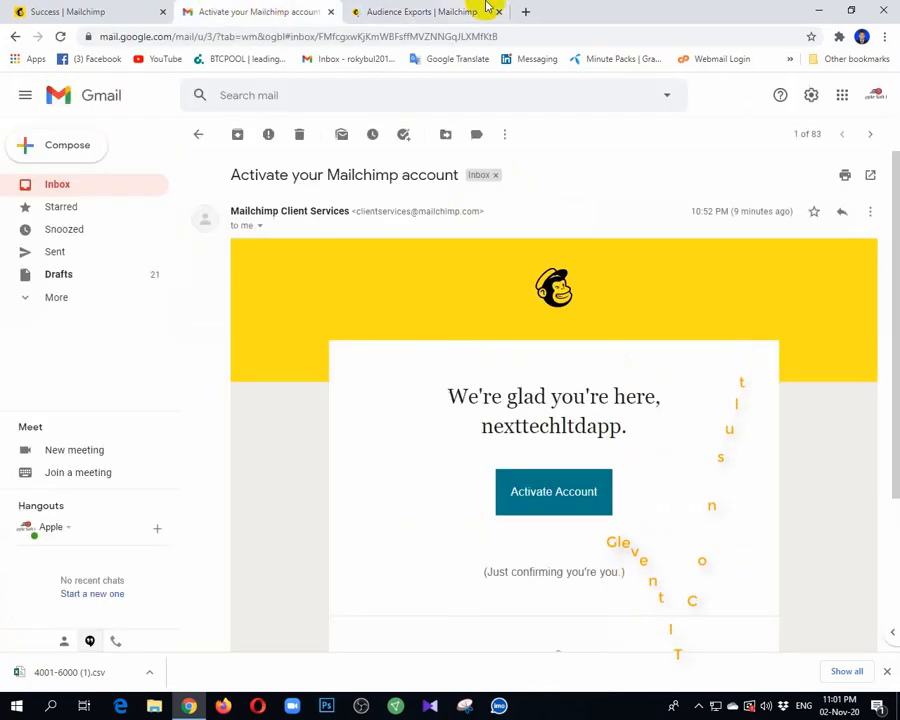
{"action": "left_click", "coordinate": [378, 8]}
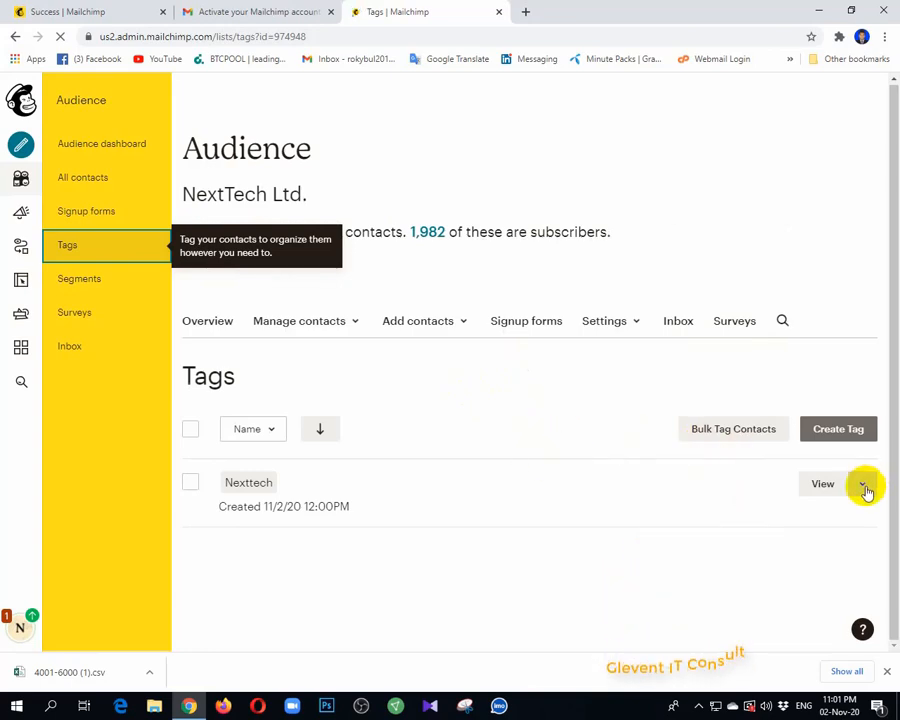
{"action": "left_click", "coordinate": [863, 488]}
{"action": "mouse_move", "coordinate": [709, 518]}
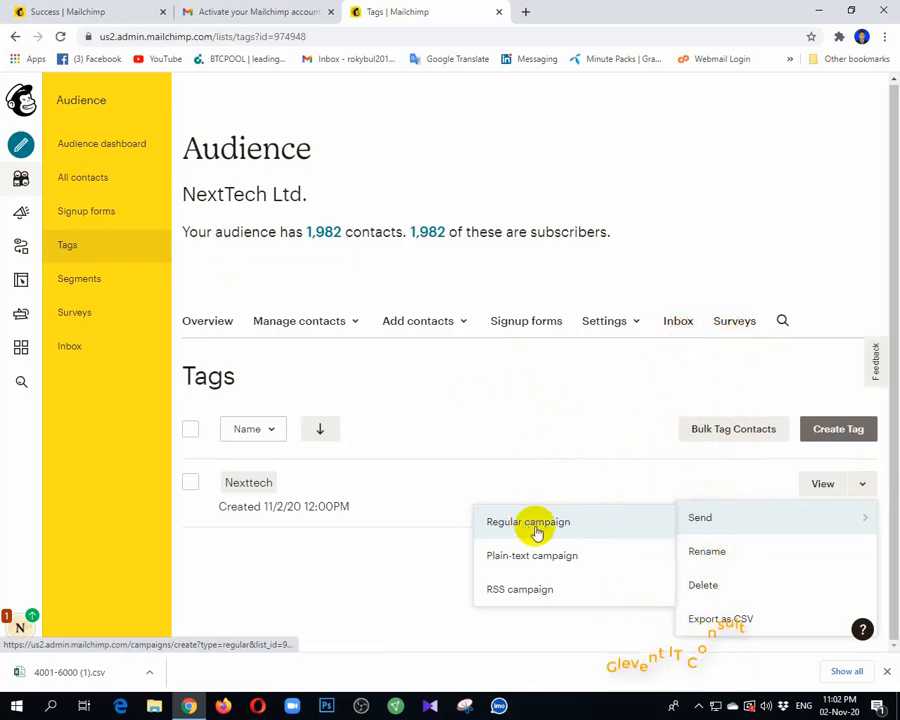
{"action": "left_click", "coordinate": [530, 524]}
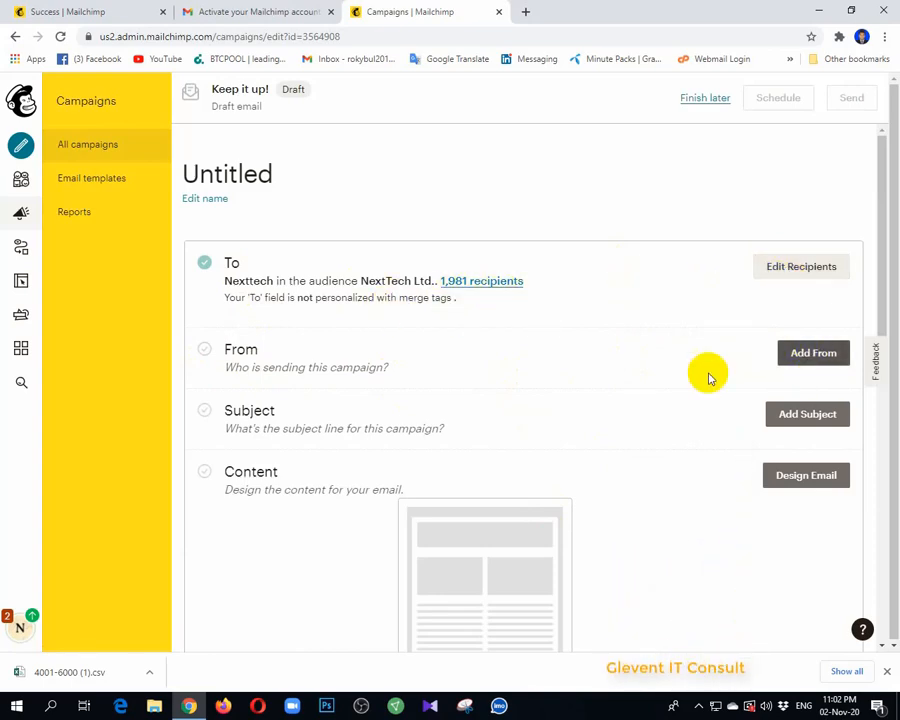
Edit the campaign's From details and set the sender name to NextTech Limited
{"action": "left_click", "coordinate": [806, 360]}
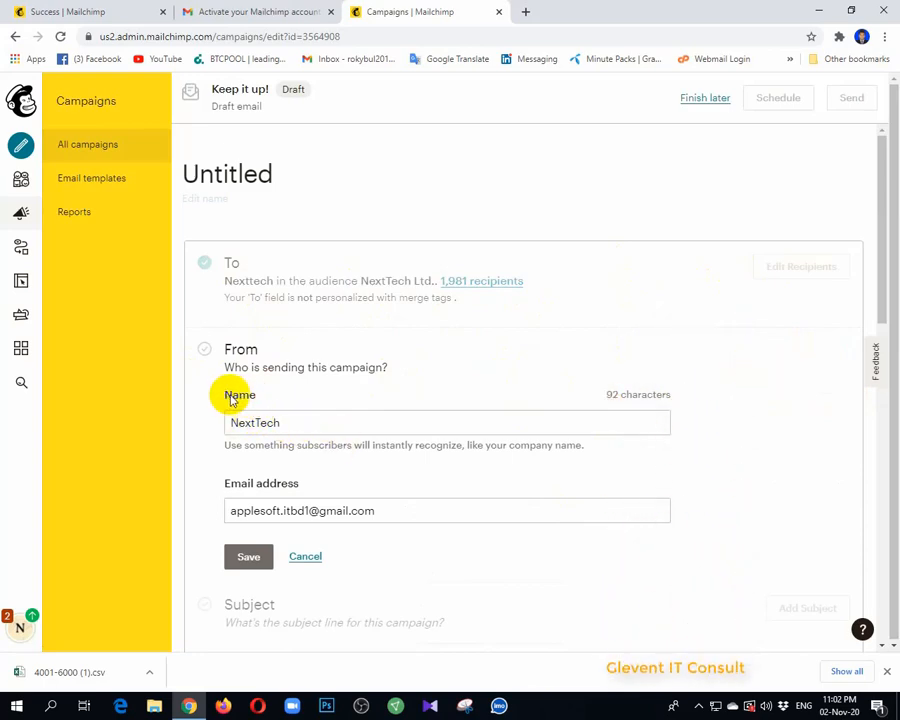
{"action": "left_click", "coordinate": [299, 423]}
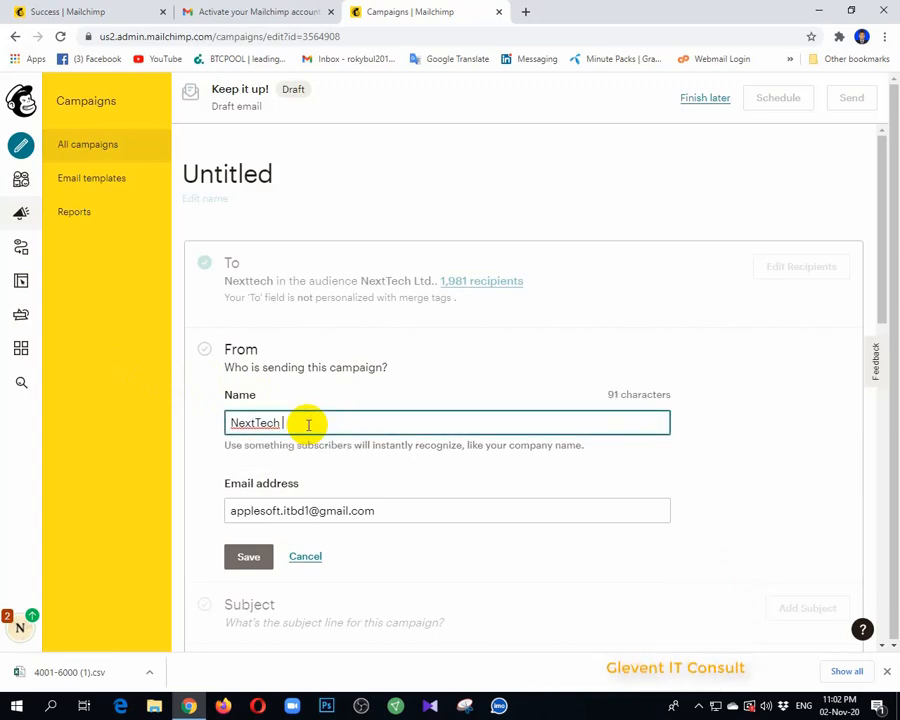
{"action": "type", "text": "Limite"}
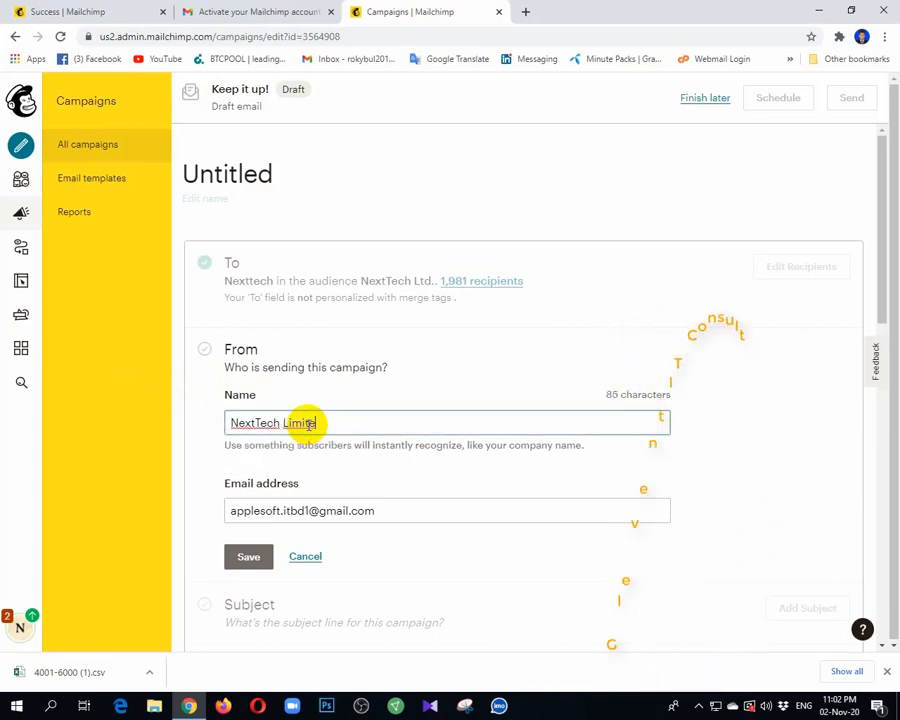
{"action": "type", "text": "d"}
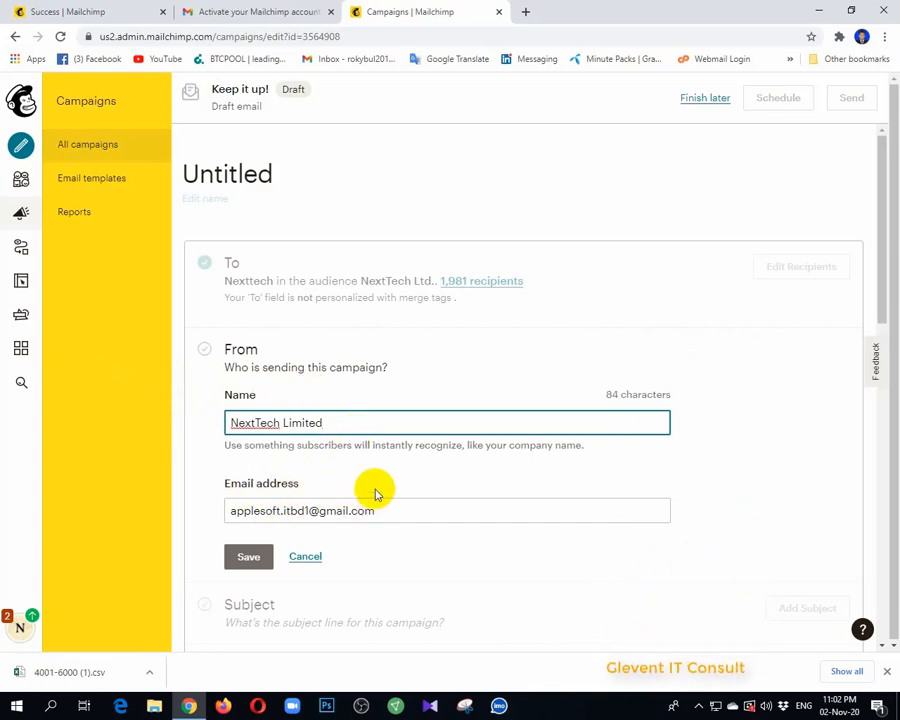
Replace the user part of the sender's Gmail address with that of the company's sending account and save the From details
{"action": "left_click", "coordinate": [313, 509]}
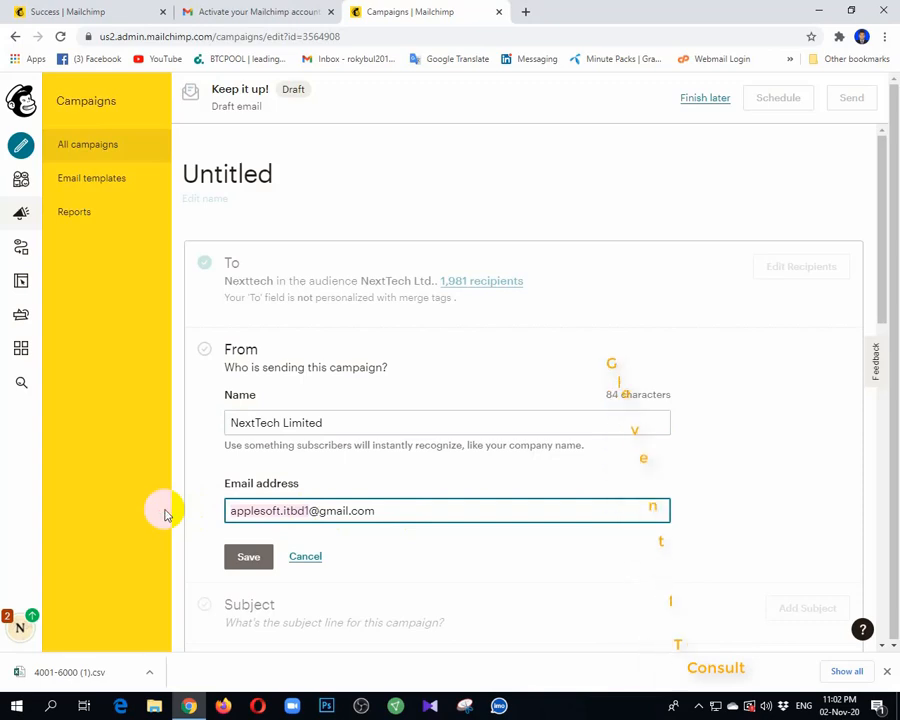
{"action": "key", "text": "BackSpace"}
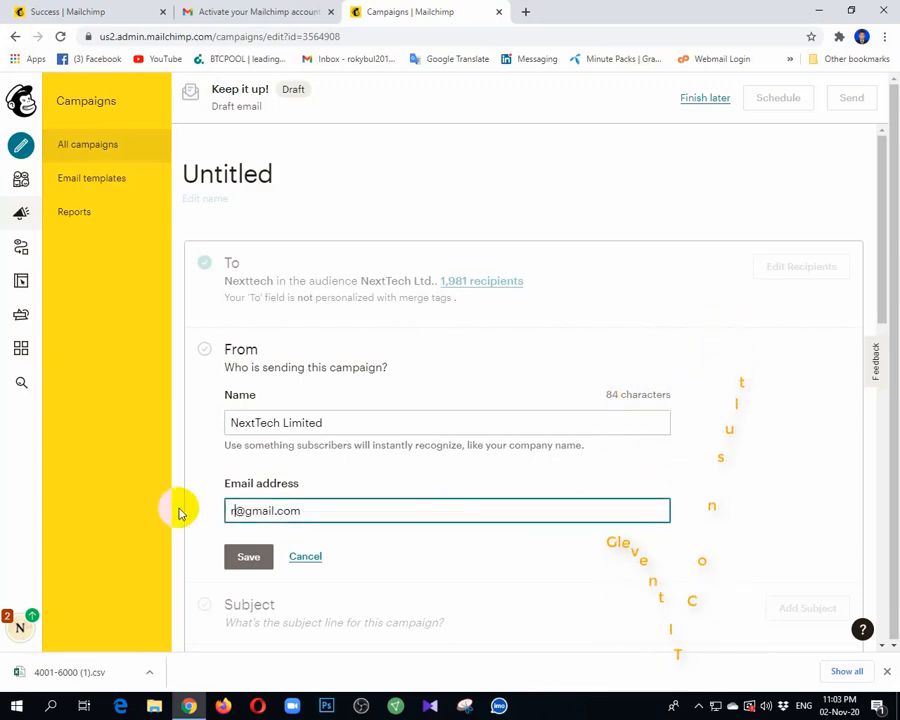
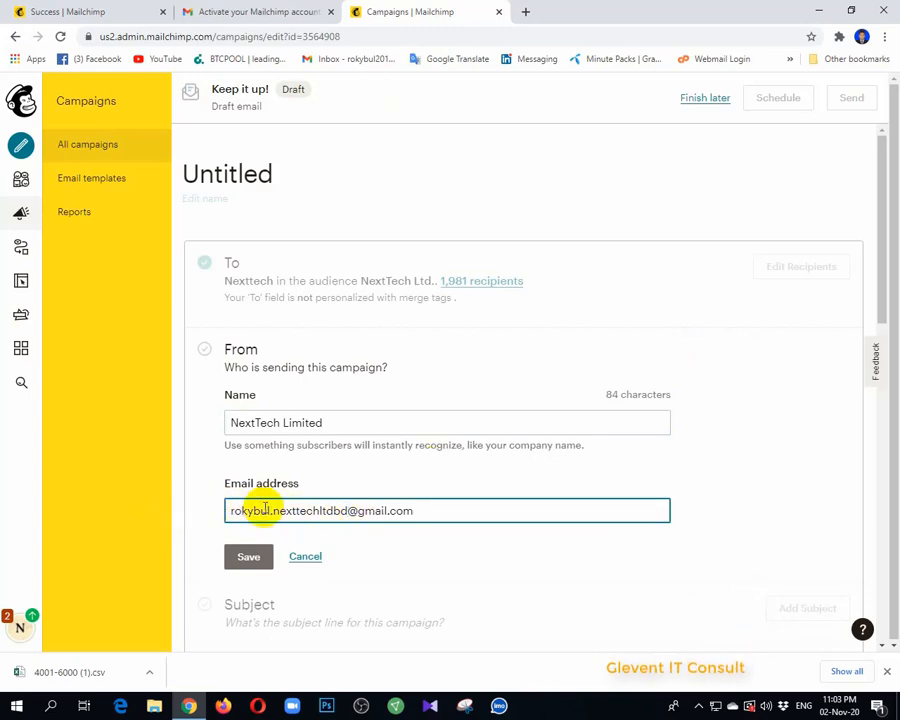
{"action": "scroll", "coordinate": [441, 470], "scroll_direction": "down", "scroll_amount": 3}
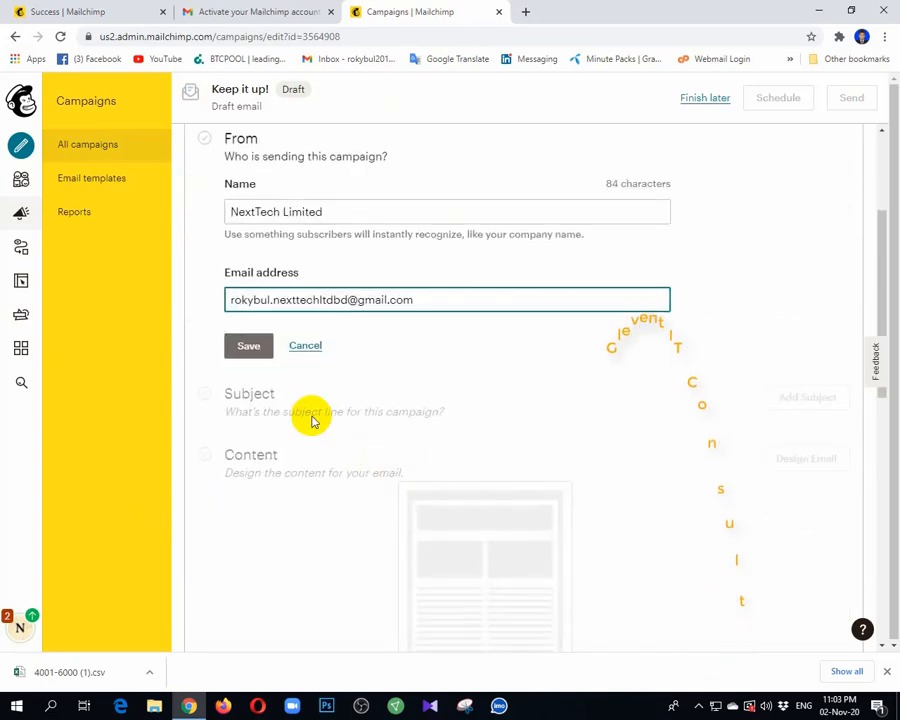
{"action": "left_click", "coordinate": [251, 347]}
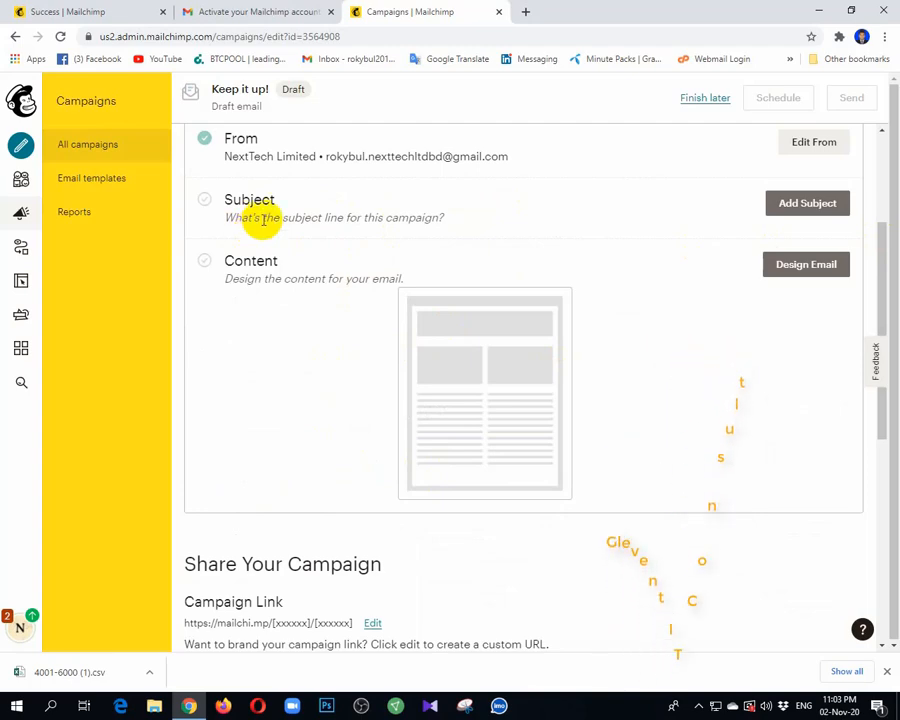
Add the campaign's subject line "Video Editing"
{"action": "scroll", "coordinate": [325, 268], "scroll_direction": "up", "scroll_amount": 2}
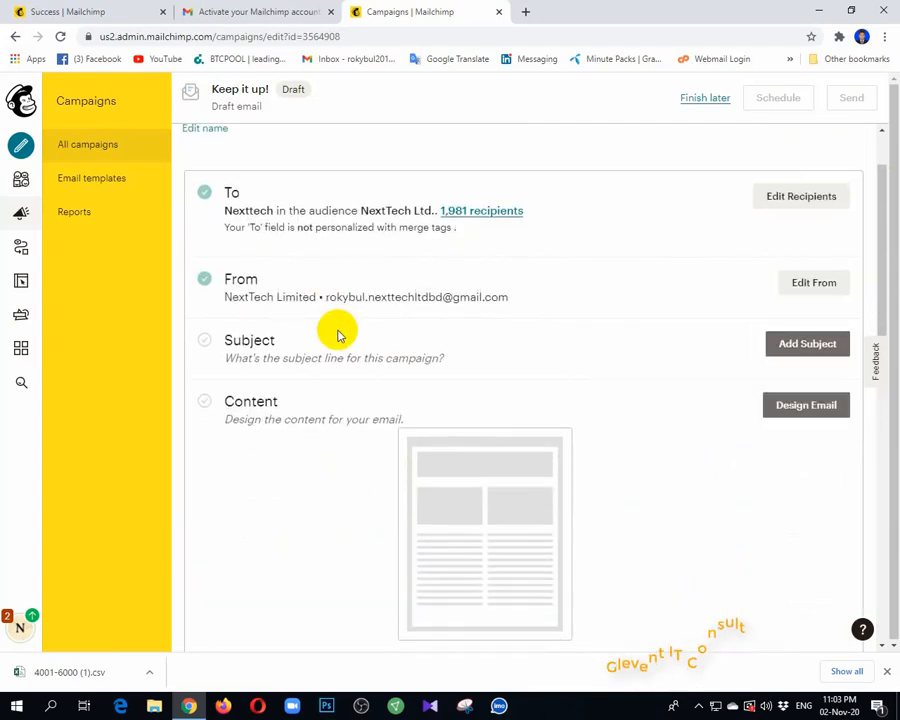
{"action": "left_click", "coordinate": [820, 346]}
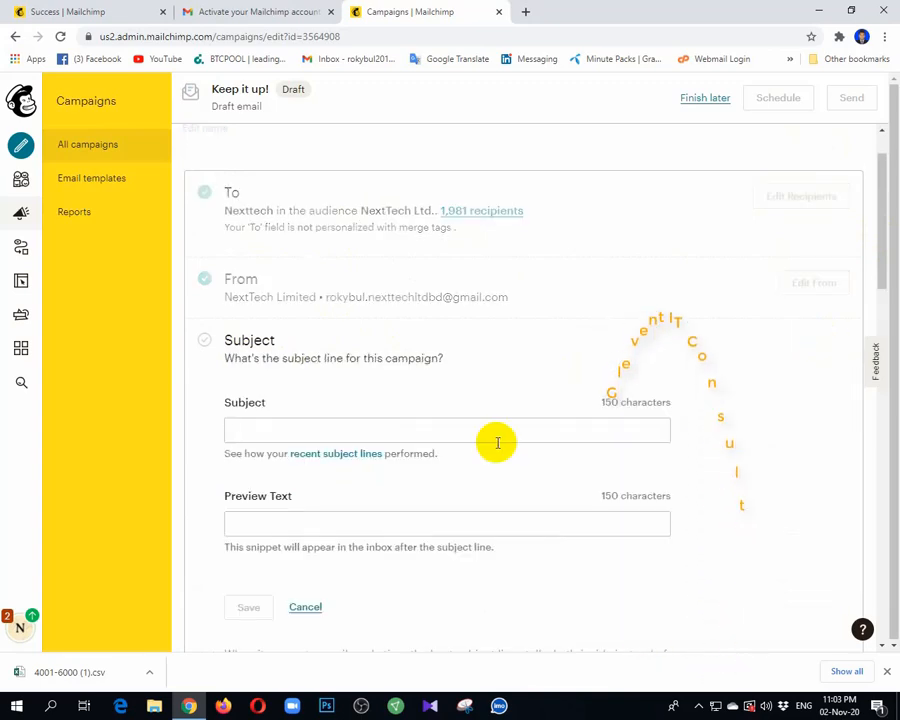
{"action": "left_click", "coordinate": [262, 428]}
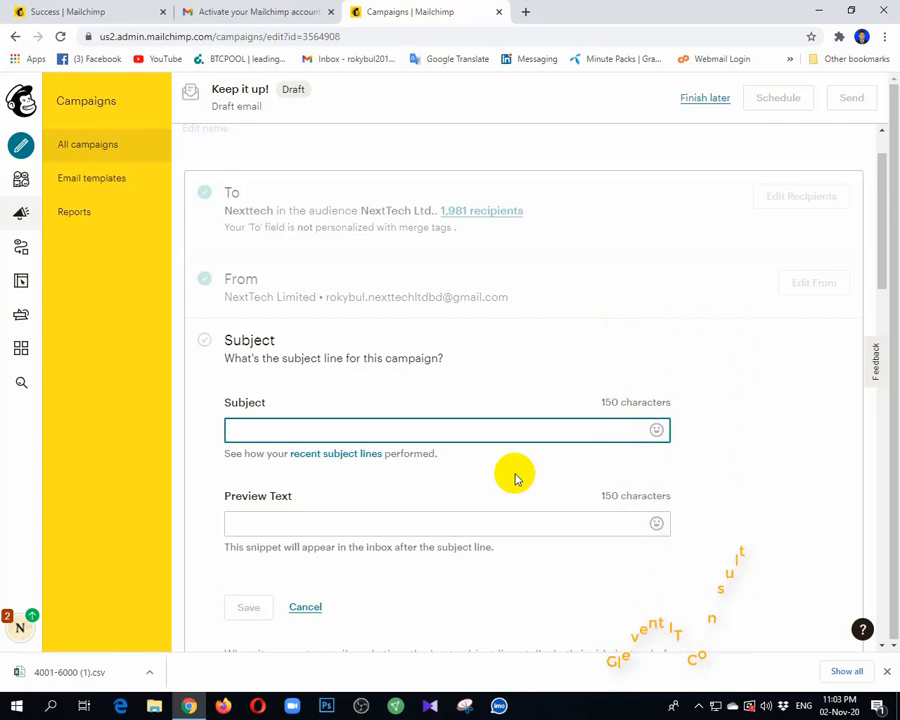
{"action": "type", "text": "Vide"}
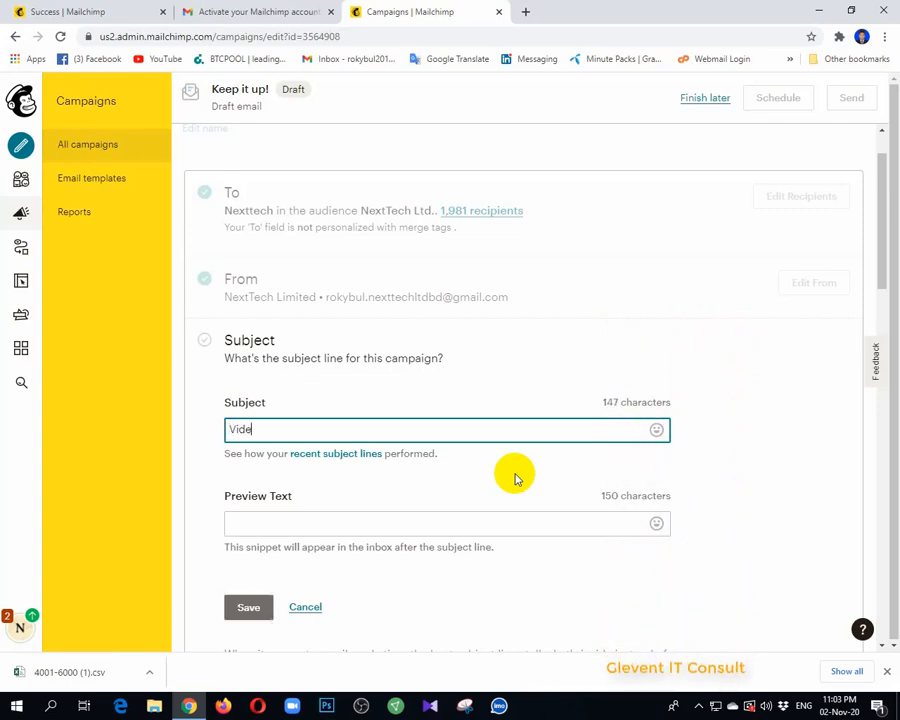
{"action": "type", "text": "o Edi"}
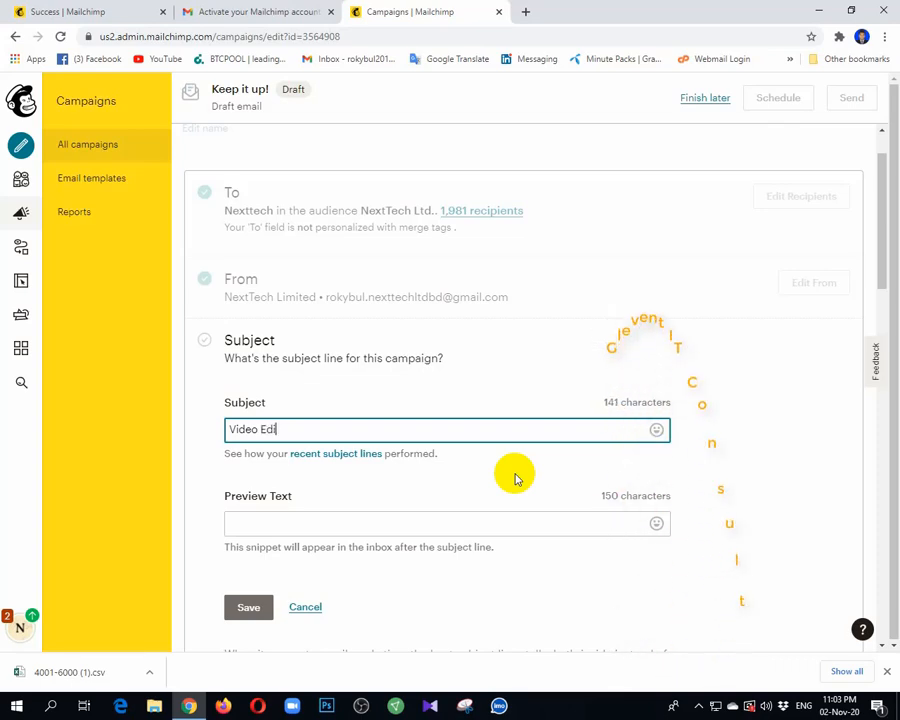
{"action": "type", "text": "ting"}
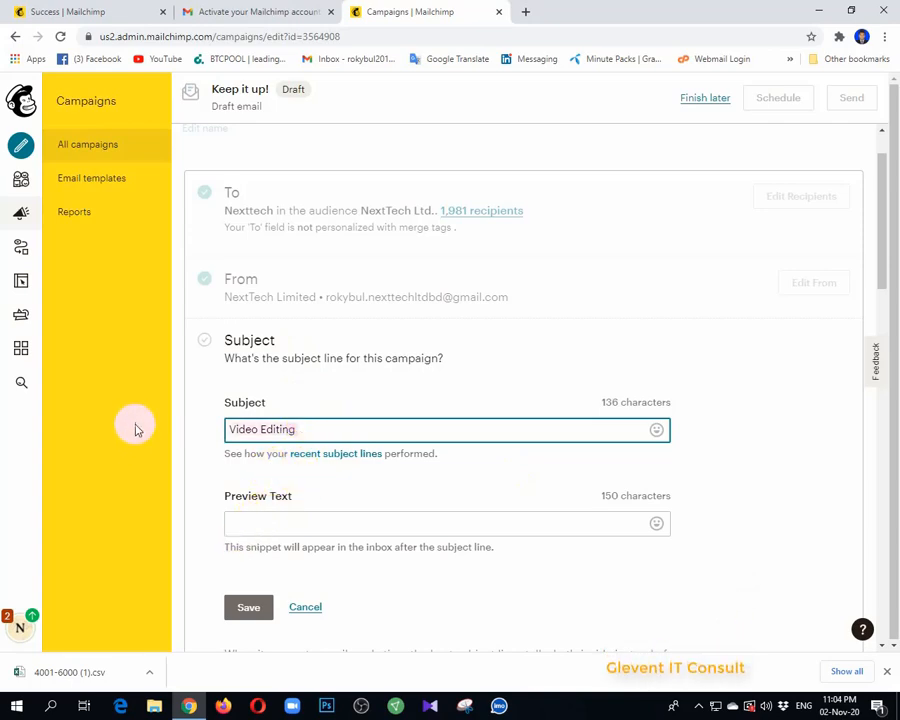
Copy the subject "Video Editing" into the preview text and save the subject details
{"action": "left_click", "coordinate": [262, 530]}
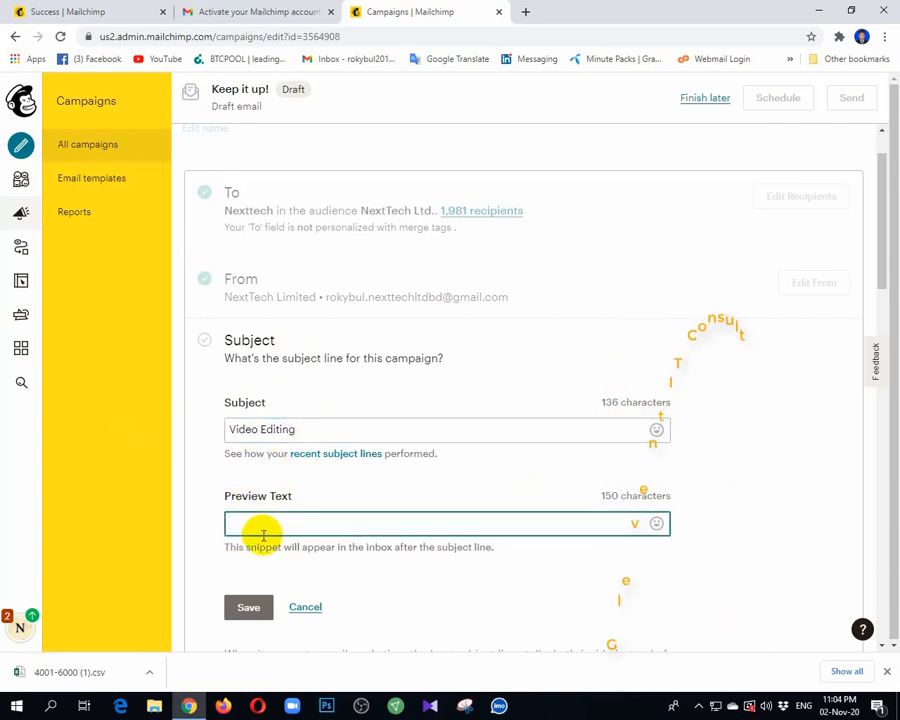
{"action": "type", "text": "Video Editing"}
{"action": "left_click", "coordinate": [248, 606]}
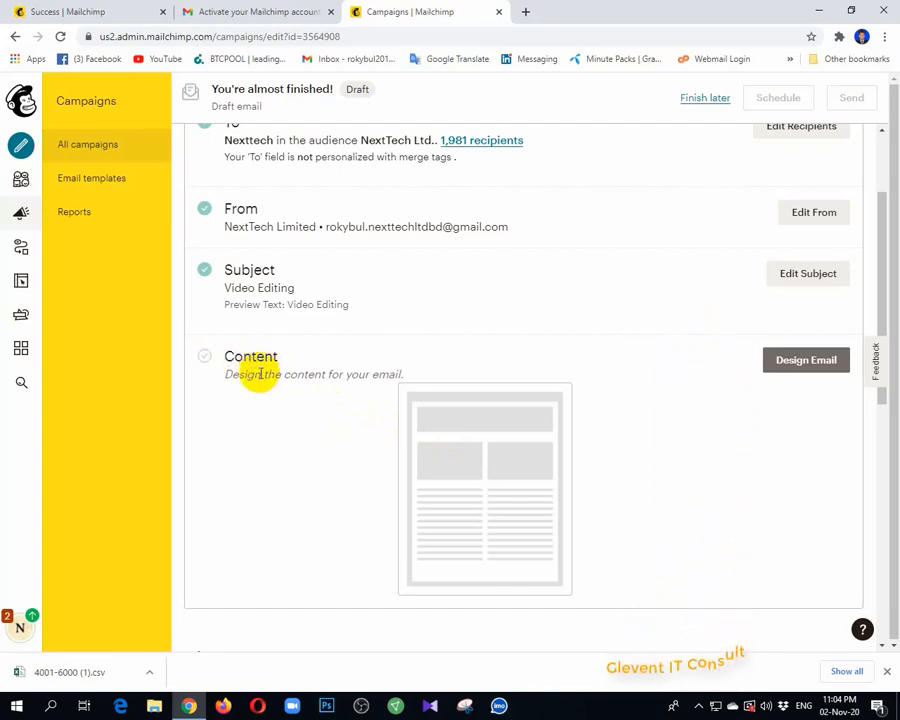
Start designing the email content and examine the Featured and Basic template layouts, checking which ones require an upgrade
{"action": "left_click", "coordinate": [800, 370]}
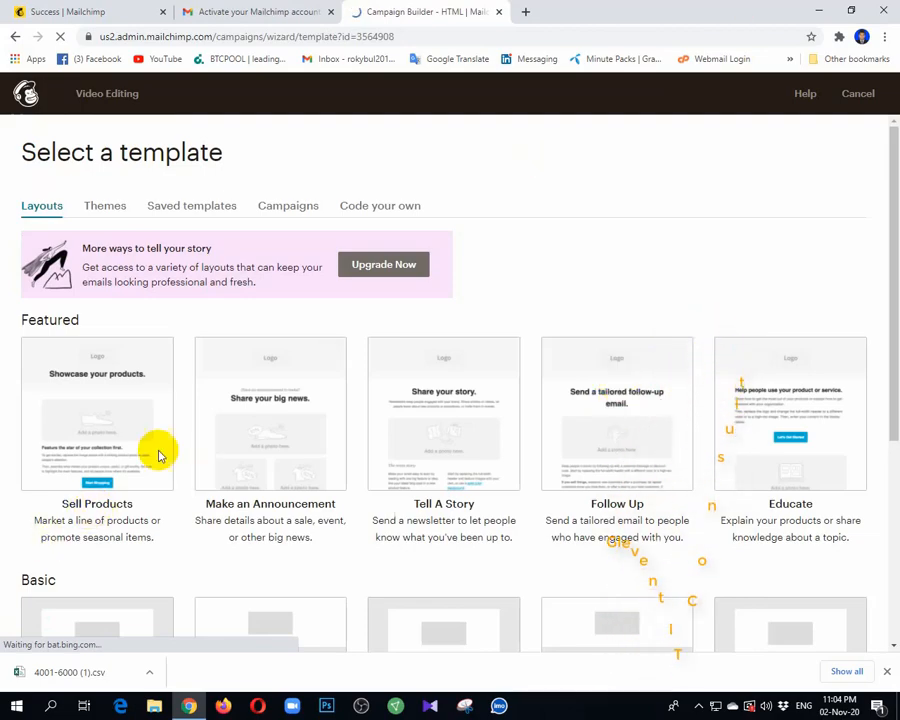
{"action": "scroll", "coordinate": [344, 440], "scroll_direction": "down", "scroll_amount": 3}
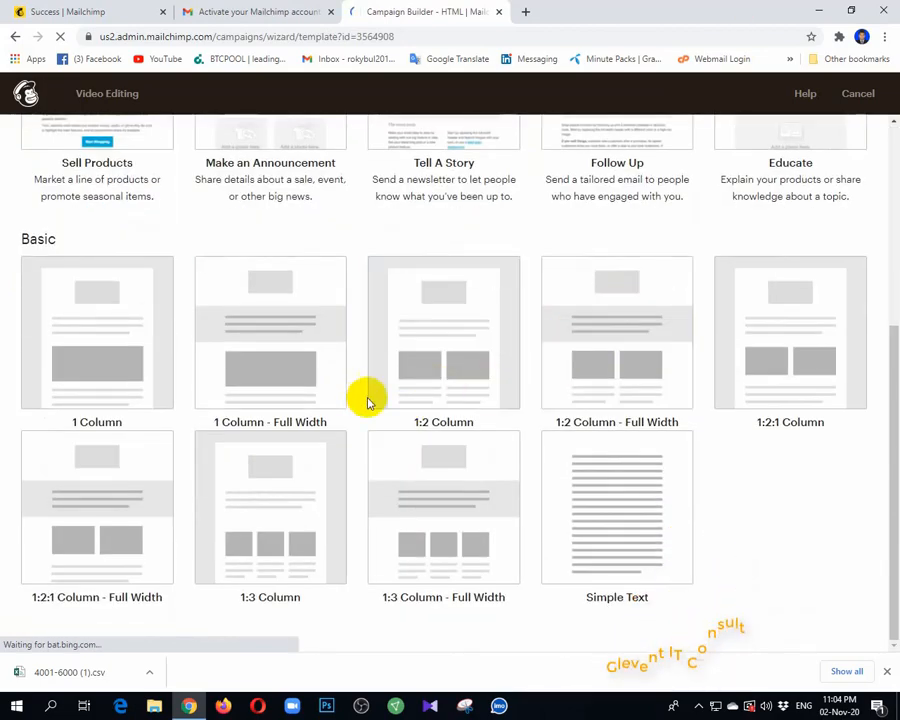
{"action": "scroll", "coordinate": [10, 325], "scroll_direction": "up", "scroll_amount": 3}
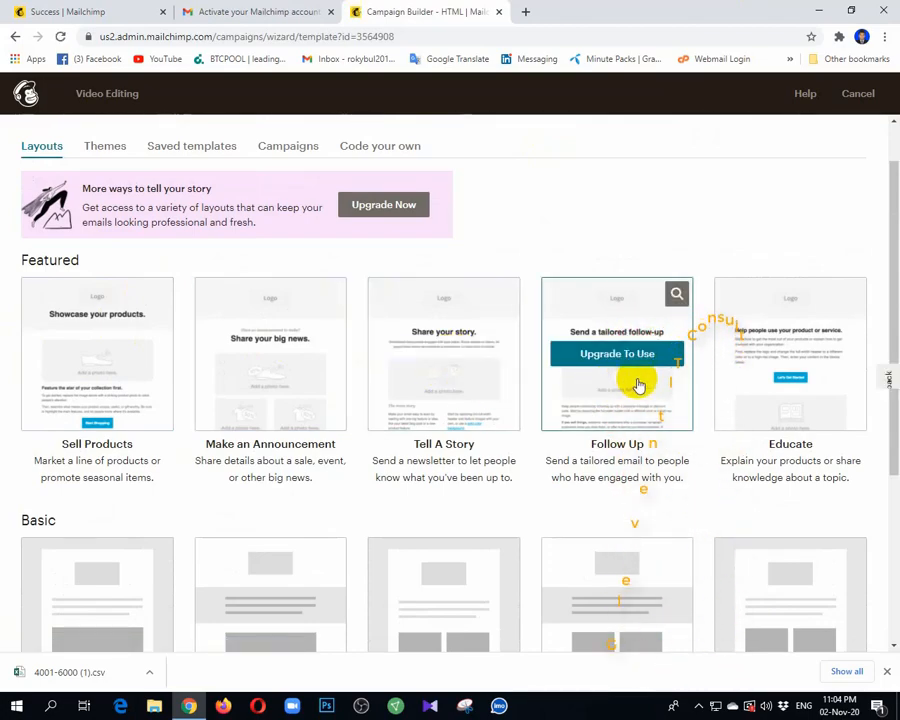
{"action": "scroll", "coordinate": [345, 521], "scroll_direction": "down", "scroll_amount": 3}
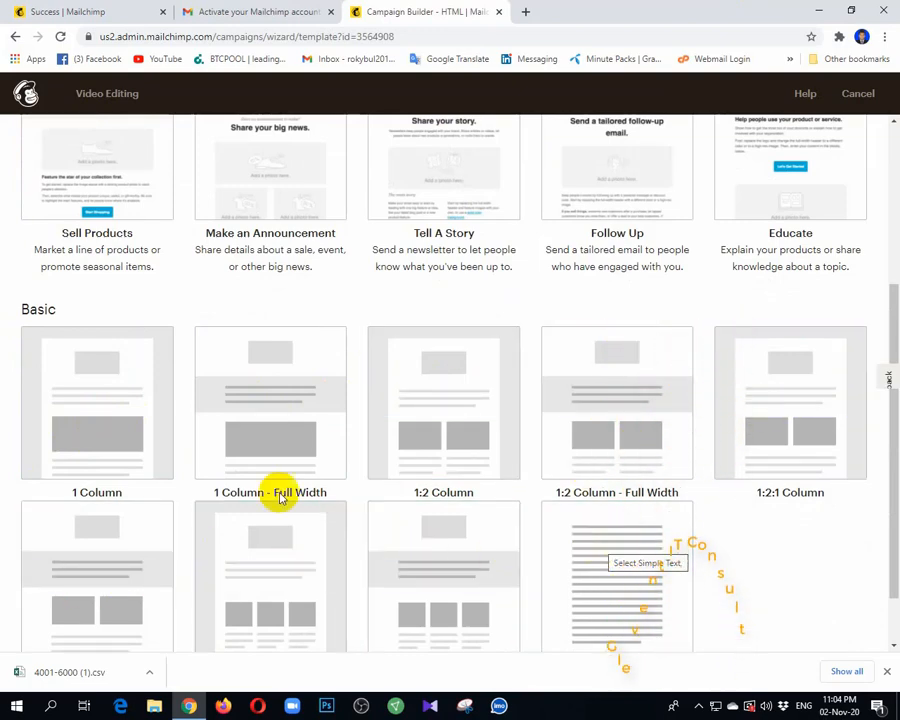
{"action": "scroll", "coordinate": [244, 436], "scroll_direction": "up", "scroll_amount": 1}
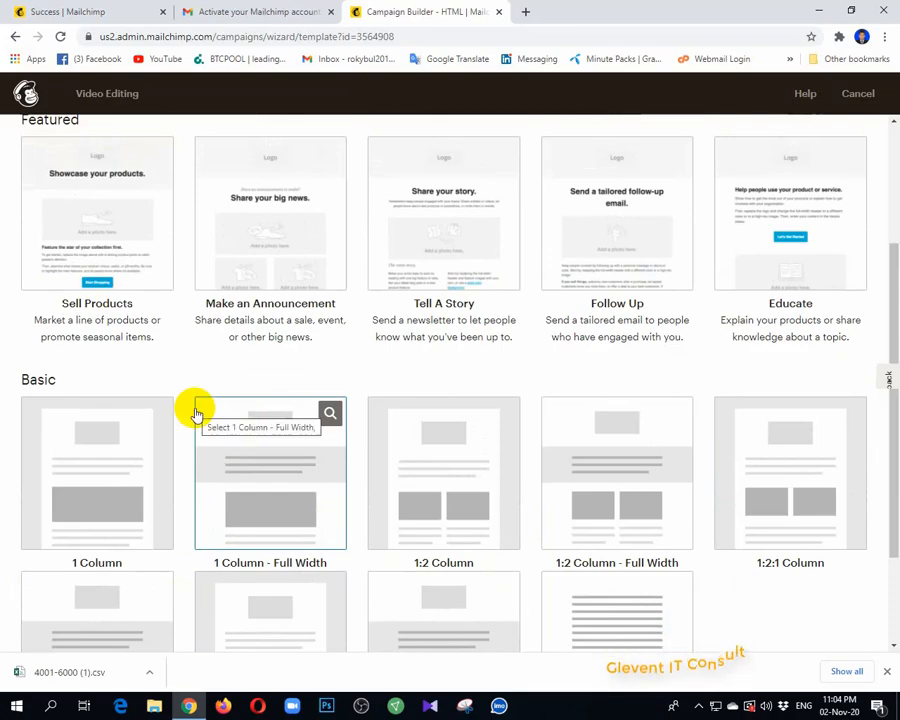
{"action": "scroll", "coordinate": [207, 360], "scroll_direction": "up", "scroll_amount": 2}
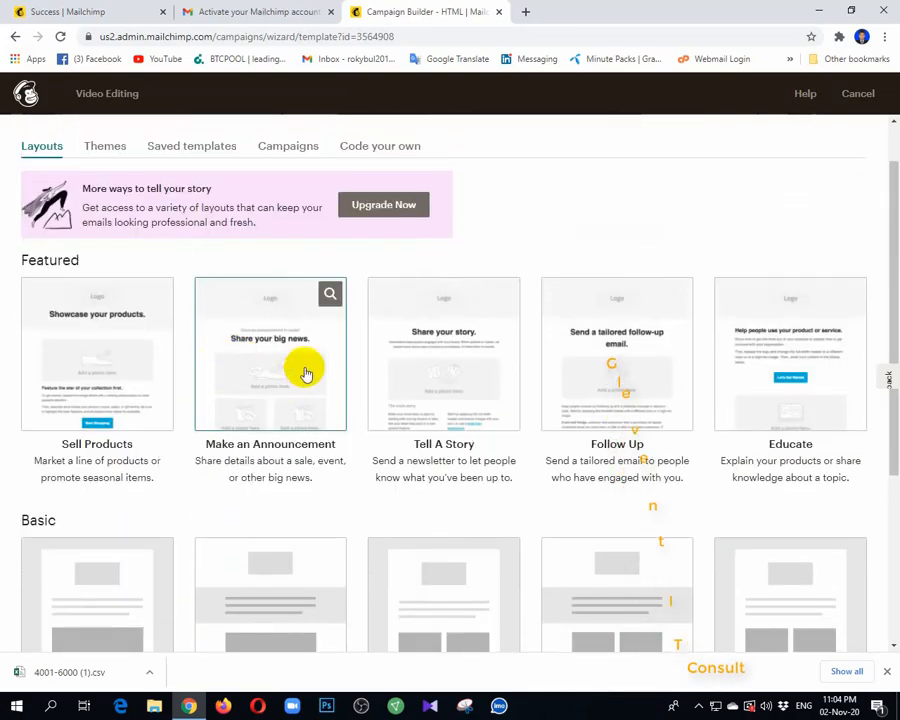
{"action": "scroll", "coordinate": [305, 280], "scroll_direction": "up", "scroll_amount": 1}
{"action": "scroll", "coordinate": [305, 265], "scroll_direction": "down", "scroll_amount": 2}
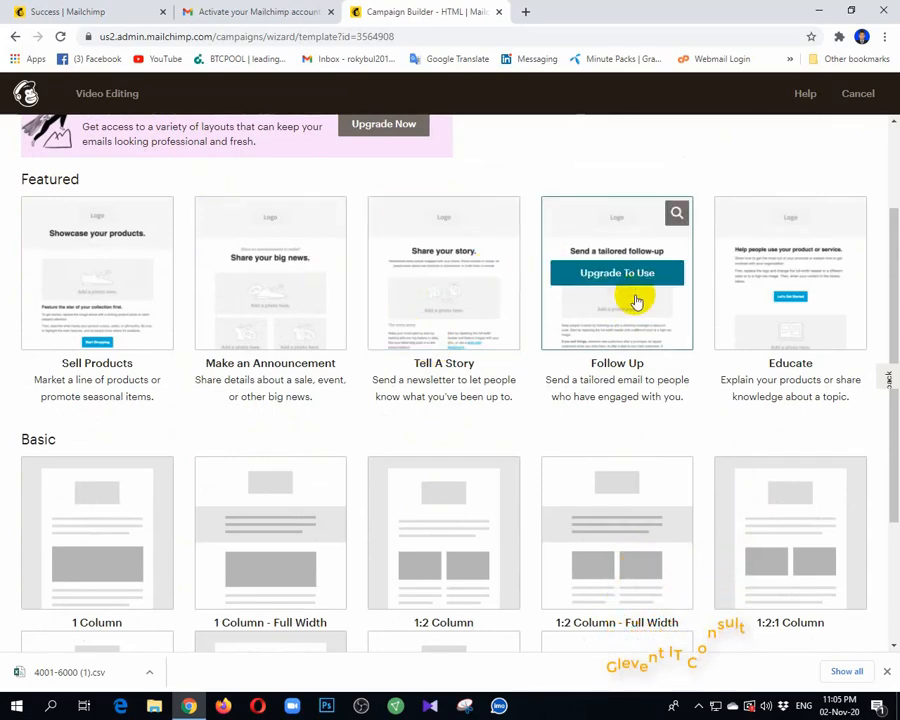
{"action": "scroll", "coordinate": [832, 305], "scroll_direction": "down", "scroll_amount": 1}
{"action": "scroll", "coordinate": [790, 340], "scroll_direction": "down", "scroll_amount": 1}
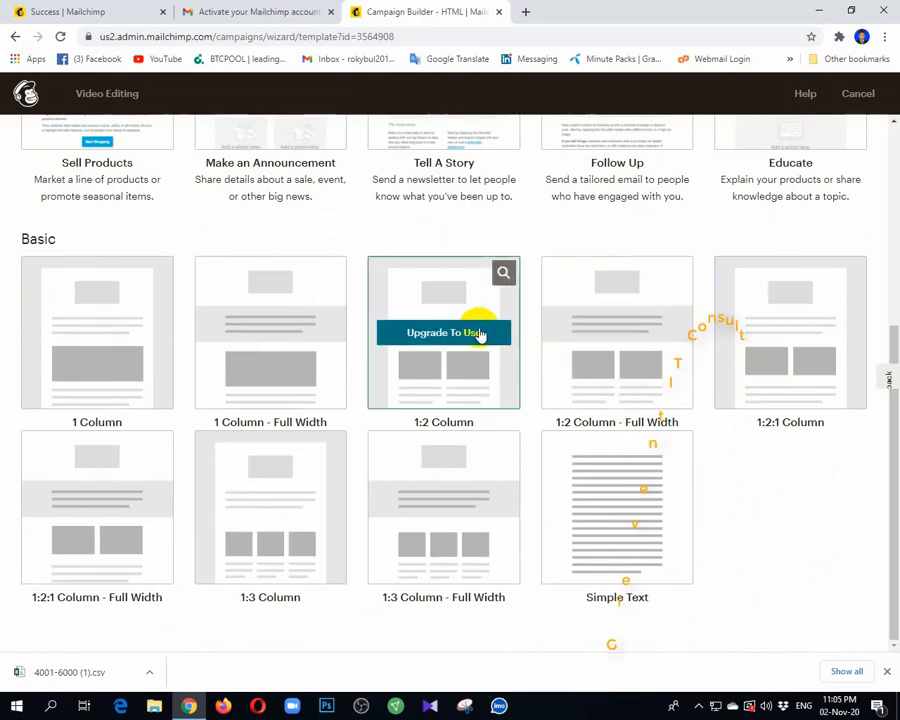
{"action": "scroll", "coordinate": [159, 281], "scroll_direction": "up", "scroll_amount": 2}
{"action": "scroll", "coordinate": [110, 310], "scroll_direction": "up", "scroll_amount": 1}
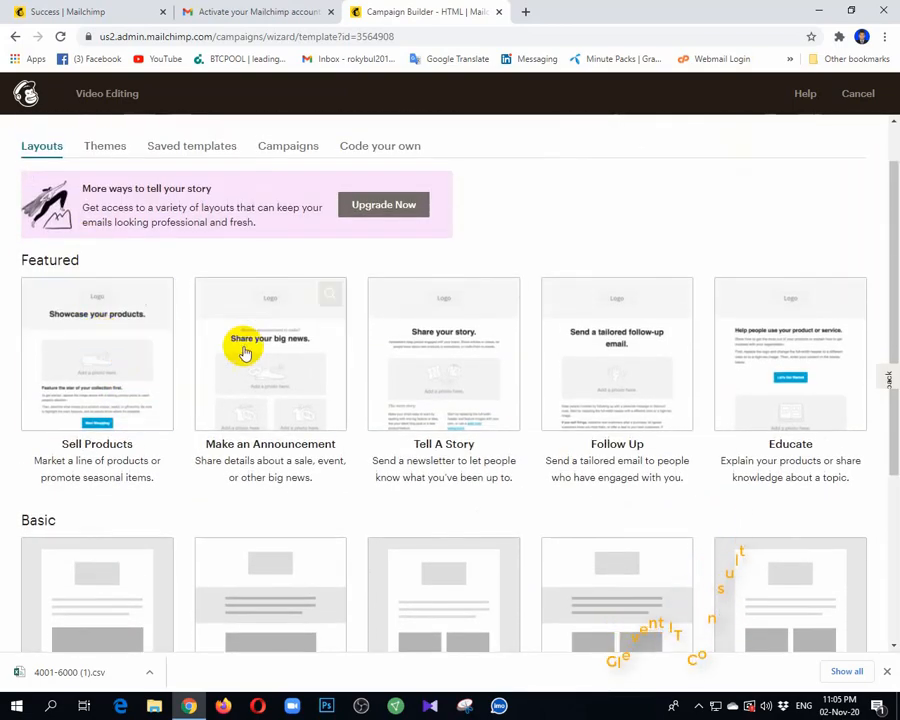
{"action": "scroll", "coordinate": [190, 460], "scroll_direction": "down", "scroll_amount": 1}
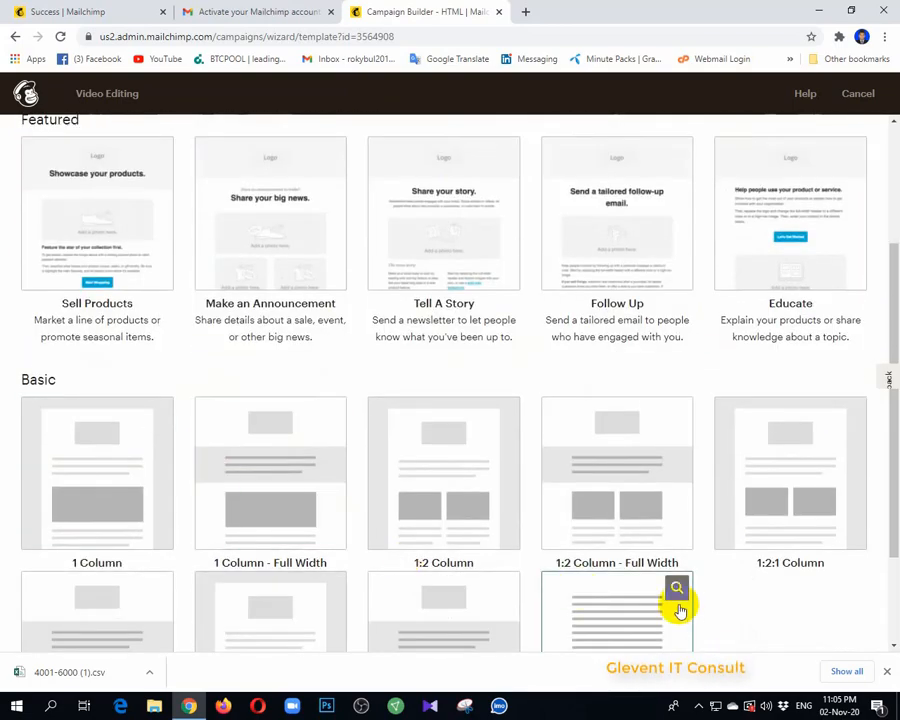
{"action": "scroll", "coordinate": [679, 609], "scroll_direction": "down", "scroll_amount": 1}
{"action": "scroll", "coordinate": [274, 362], "scroll_direction": "up", "scroll_amount": 2}
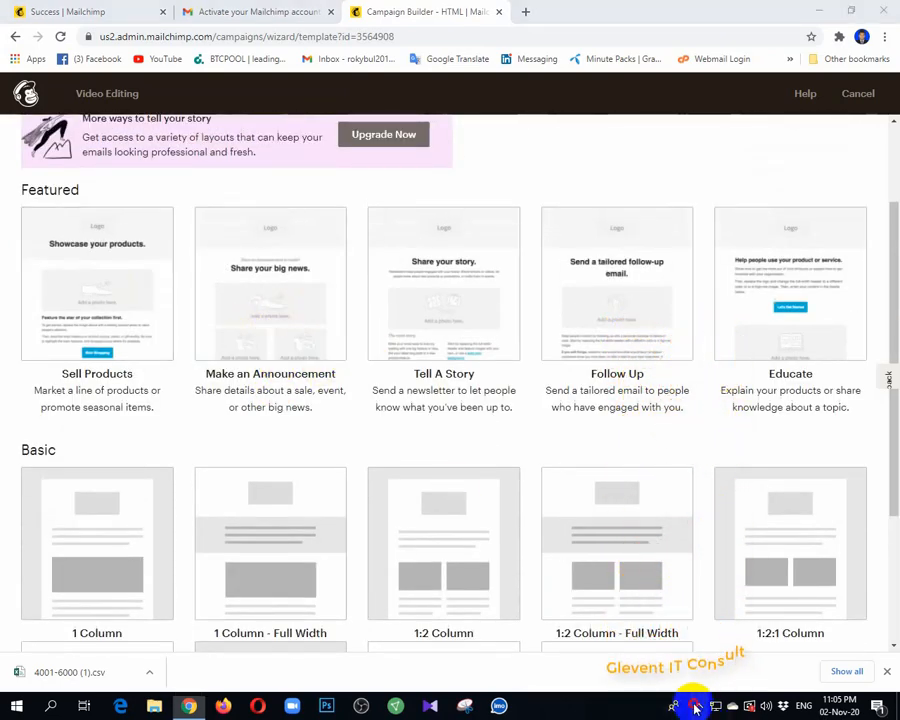
{"action": "left_click", "coordinate": [697, 706]}
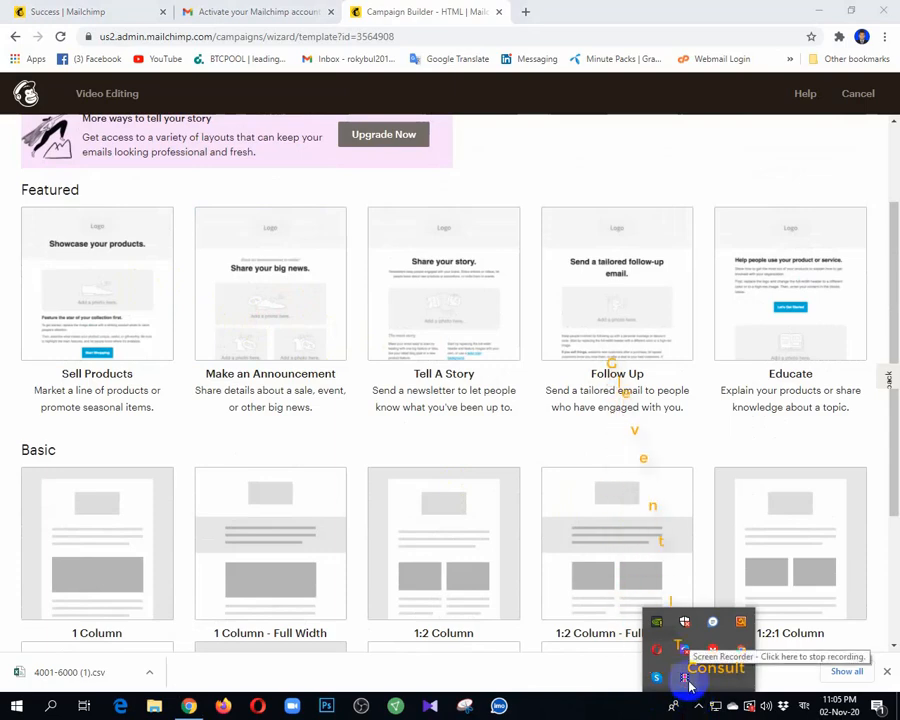